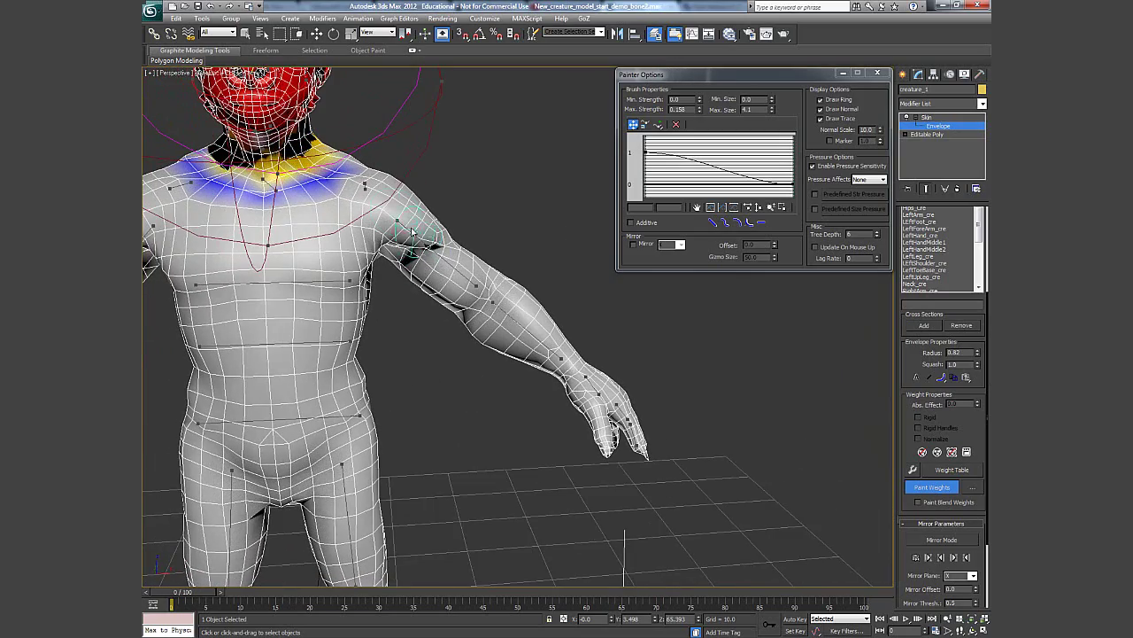
Step: Inspect the weight colouring around the creature's neck and left arm, moving the Painter Options window away from the modifier settings
{"action": "scroll", "coordinate": [470, 208], "scroll_direction": "up", "scroll_amount": 5}
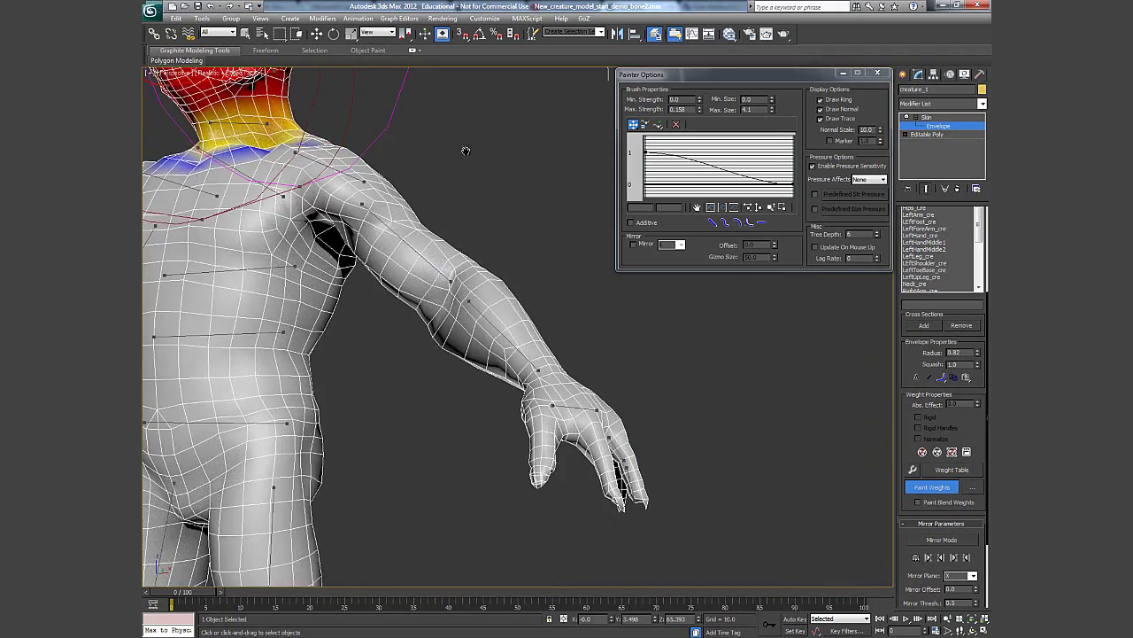
{"action": "scroll", "coordinate": [535, 212], "scroll_direction": "down", "scroll_amount": 4}
{"action": "scroll", "coordinate": [531, 221], "scroll_direction": "up", "scroll_amount": 2}
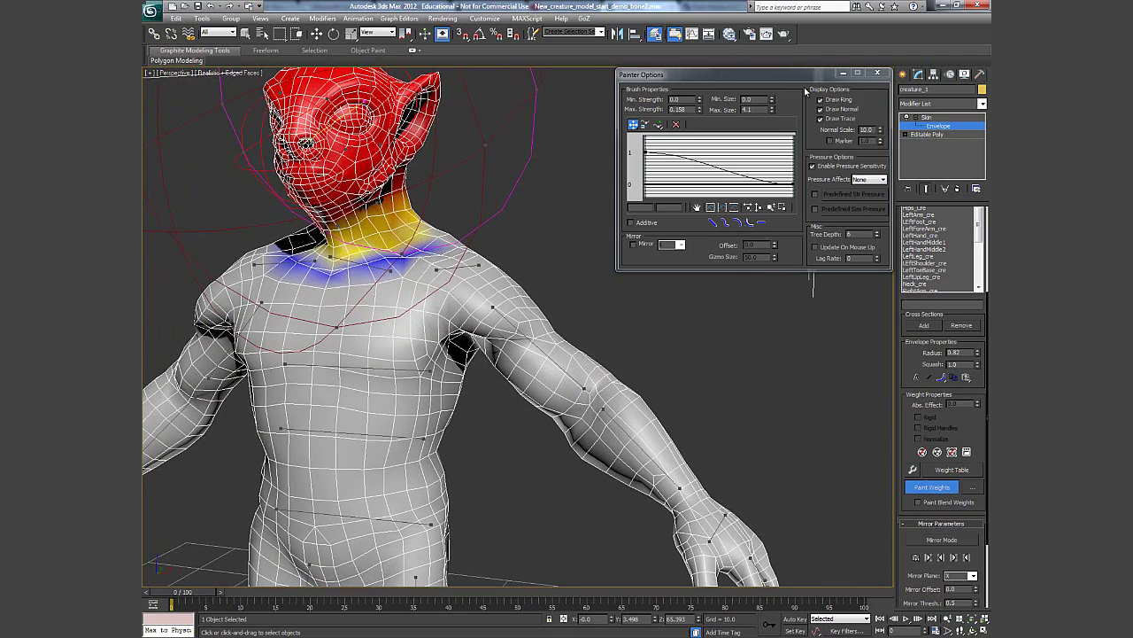
{"action": "left_click_drag", "start_coordinate": [735, 75], "coordinate": [697, 99]}
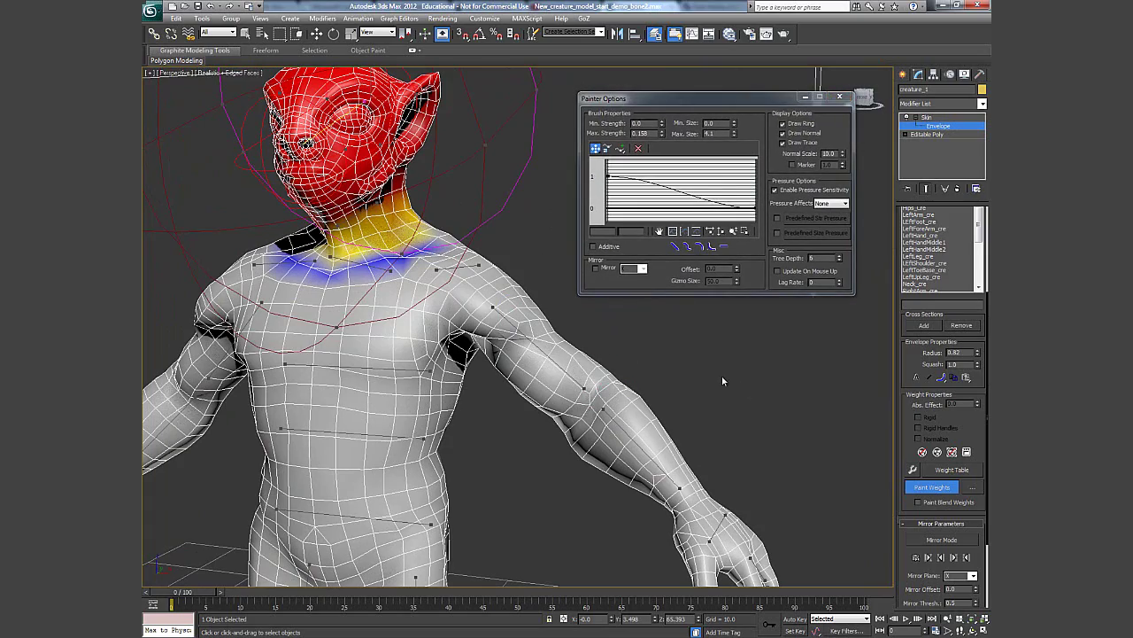
{"action": "middle_click_drag", "start_coordinate": [722, 381], "coordinate": [731, 382], "text": "alt"}
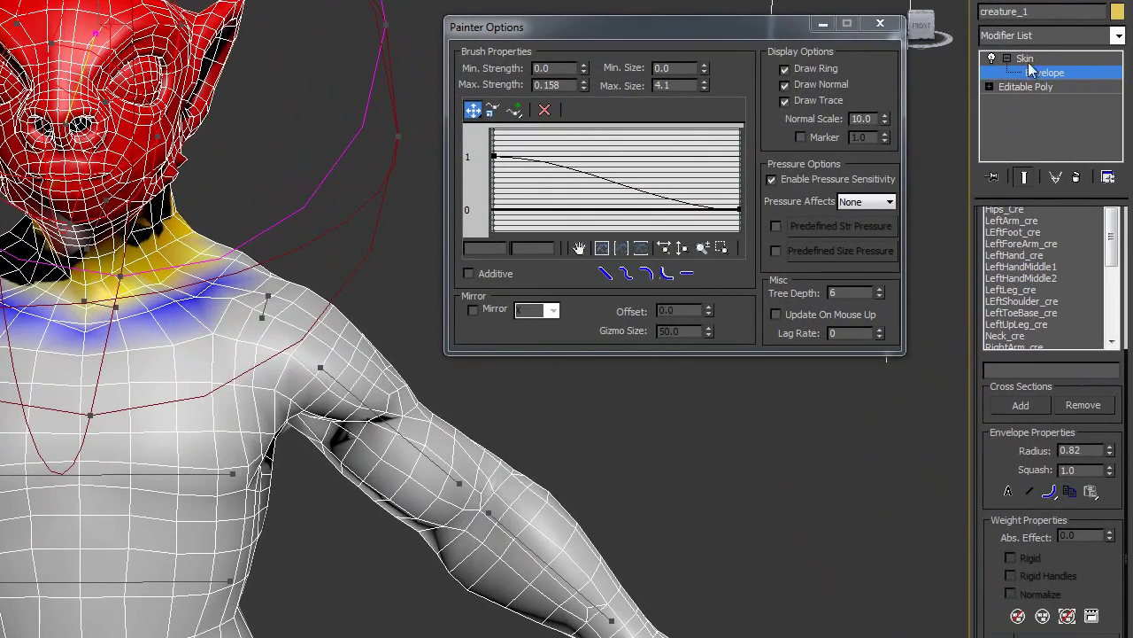
Step: Display the Skin envelope weights of LEftShoulder_cre and LeftHandMiddle1, and leave envelope editing
{"action": "left_click", "coordinate": [1029, 57]}
{"action": "left_click", "coordinate": [1045, 73]}
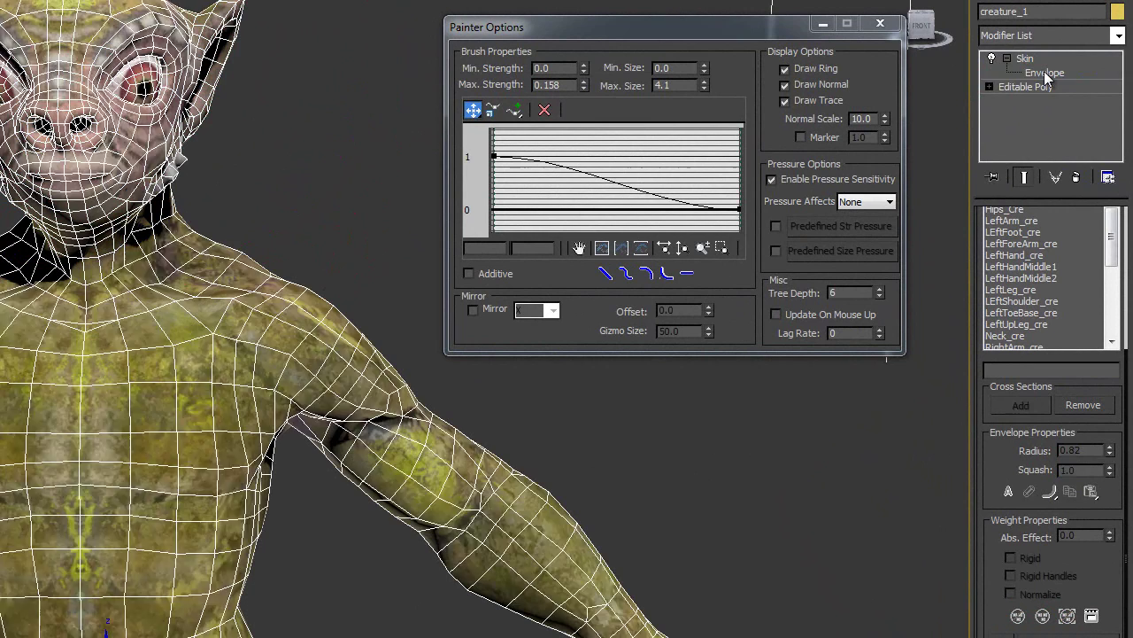
{"action": "left_click_drag", "start_coordinate": [1113, 243], "coordinate": [1113, 266]}
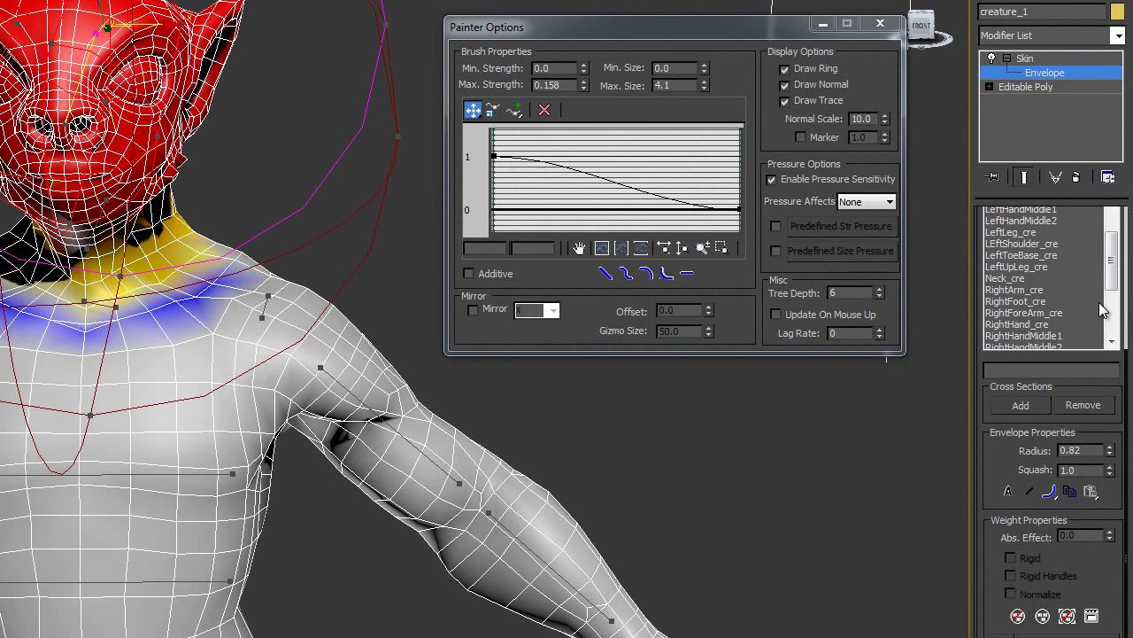
{"action": "left_click", "coordinate": [1034, 244]}
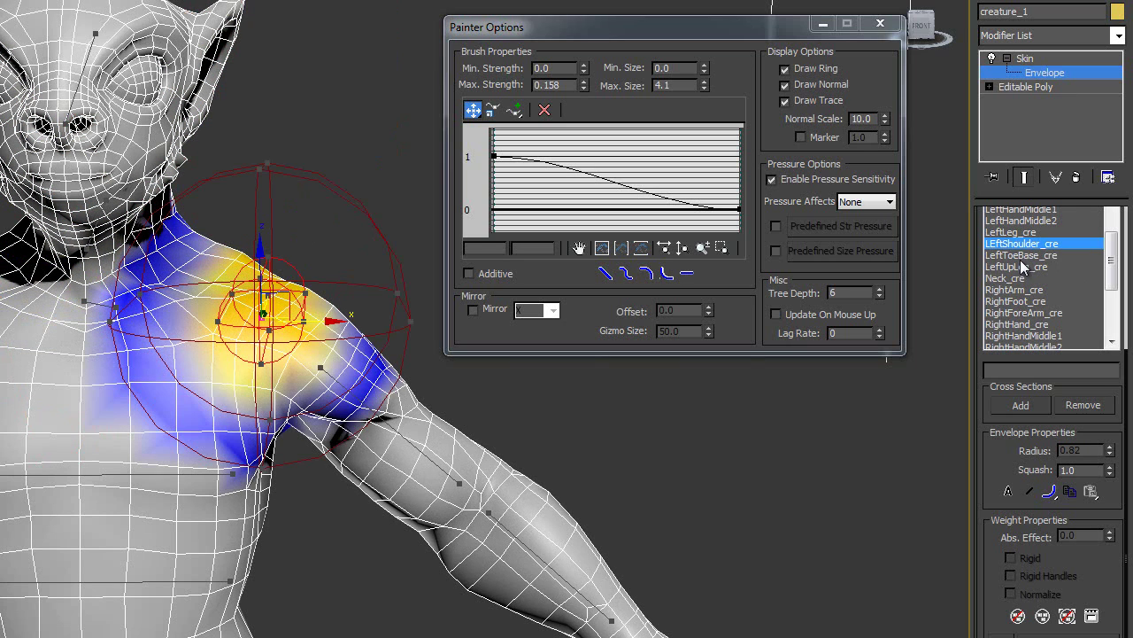
{"action": "left_click", "coordinate": [1018, 211]}
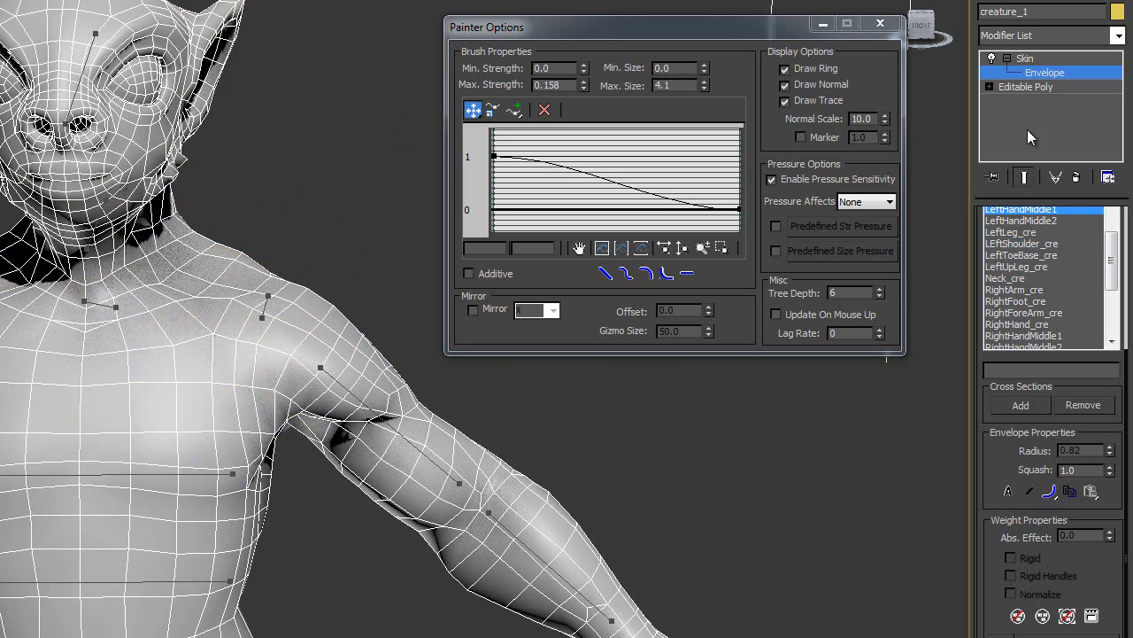
{"action": "left_click", "coordinate": [1027, 58]}
Step: Unhide the creature_sk layer in the layer manager, with the layer and Painter Options windows moved off the creature
{"action": "scroll", "coordinate": [693, 530], "scroll_direction": "down", "scroll_amount": 5}
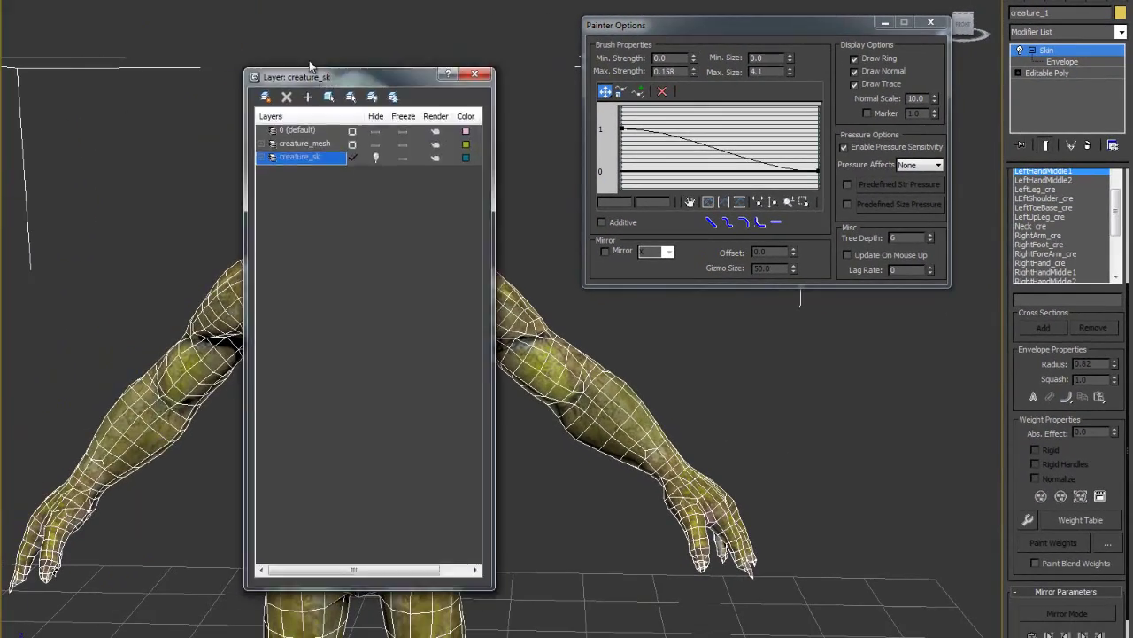
{"action": "left_click_drag", "start_coordinate": [311, 67], "coordinate": [93, 1]}
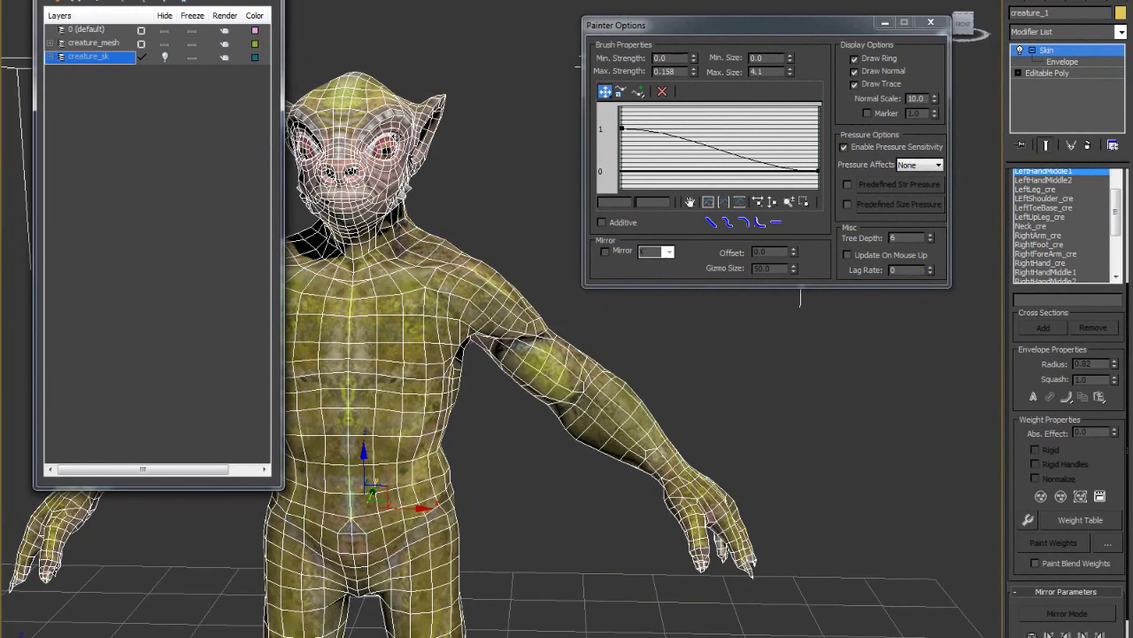
{"action": "scroll", "coordinate": [453, 52], "scroll_direction": "down", "scroll_amount": 1}
{"action": "scroll", "coordinate": [454, 51], "scroll_direction": "up", "scroll_amount": 1}
{"action": "middle_click_drag", "start_coordinate": [463, 40], "coordinate": [517, 41]}
{"action": "left_click_drag", "start_coordinate": [696, 24], "coordinate": [881, 27]}
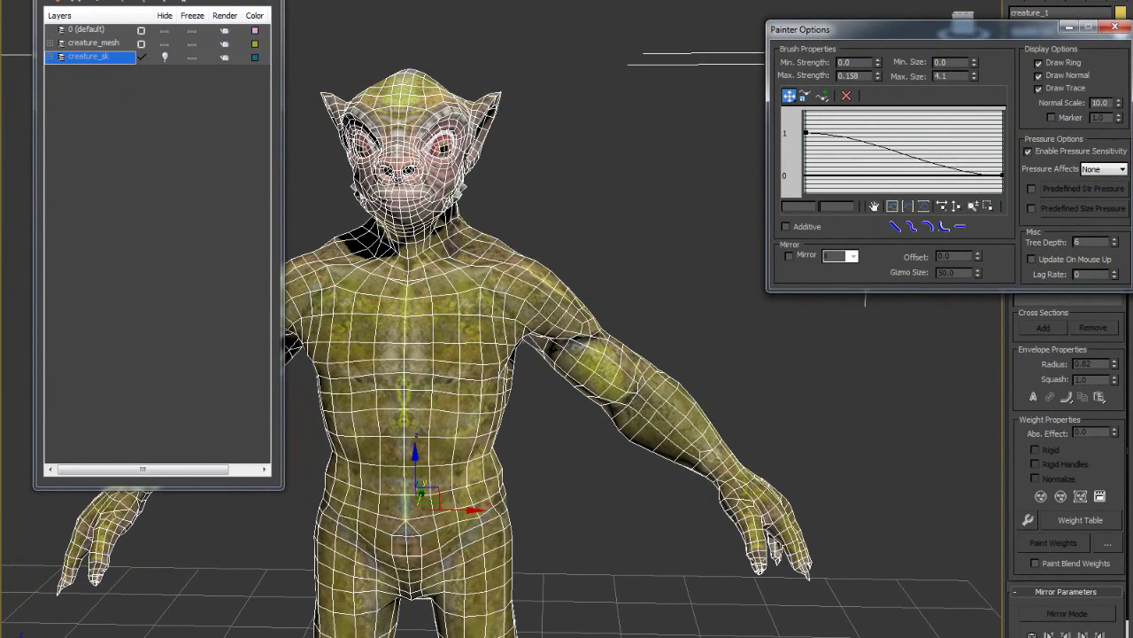
{"action": "left_click", "coordinate": [266, 0]}
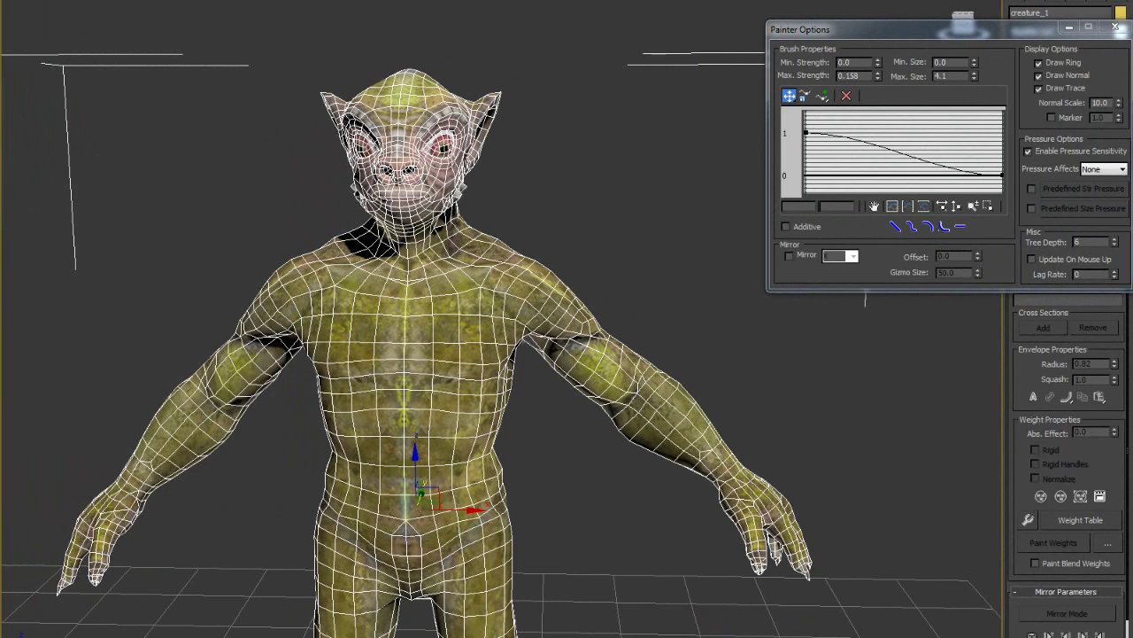
{"action": "left_click", "coordinate": [531, 0]}
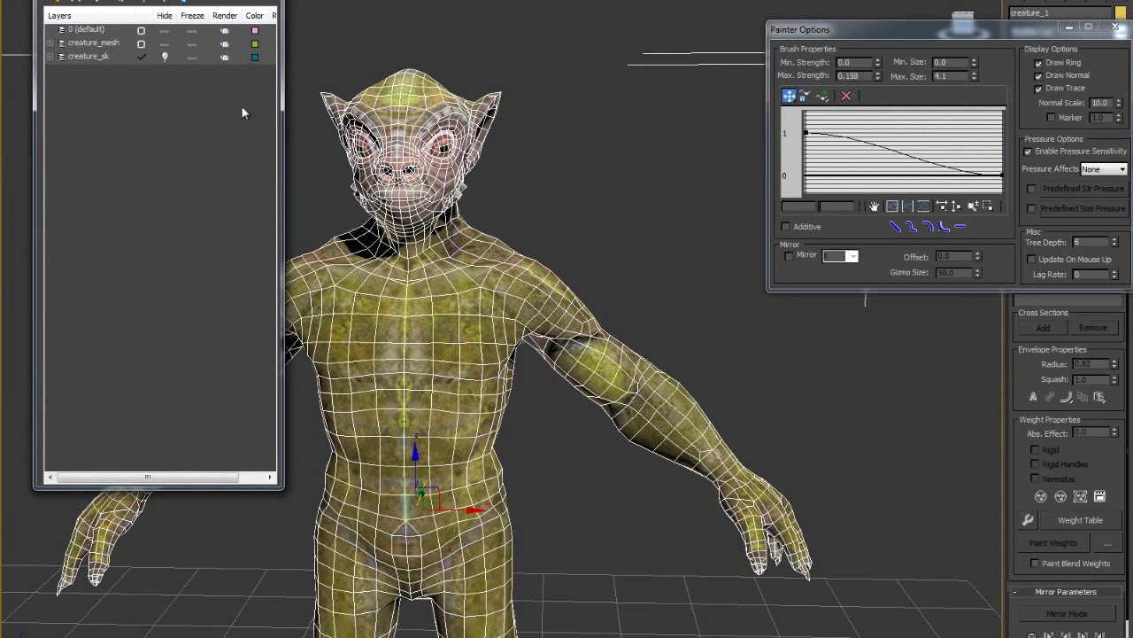
{"action": "left_click", "coordinate": [164, 56]}
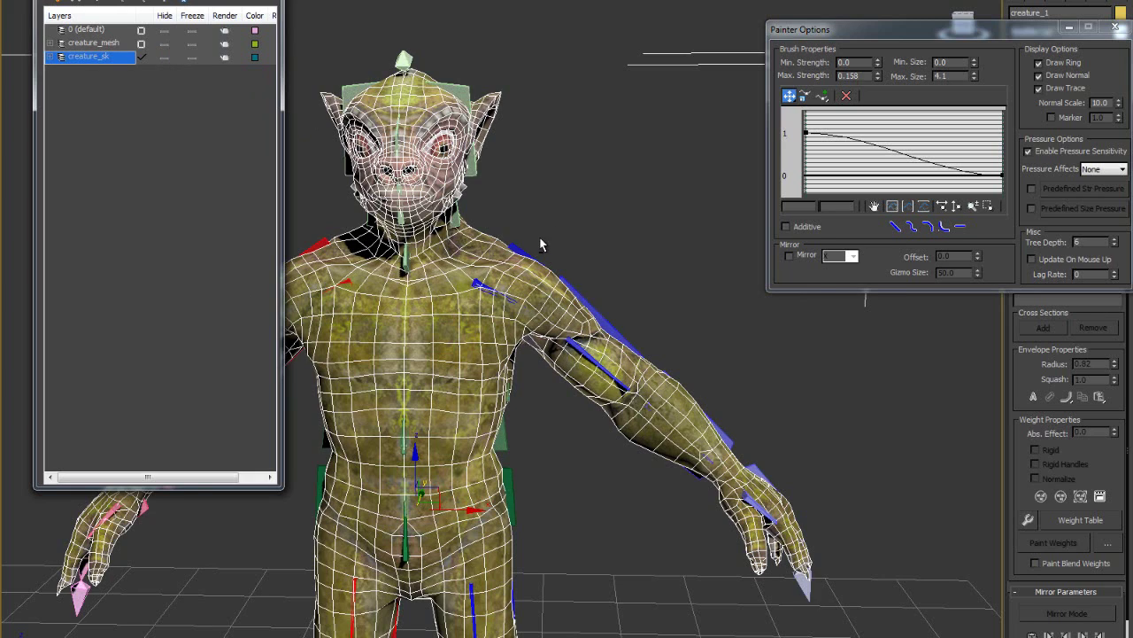
Step: Select the LeftArm_cre bone on the creature's upper arm and turn on Auto Key
{"action": "middle_click_drag", "start_coordinate": [539, 237], "coordinate": [554, 234], "text": "alt"}
{"action": "left_click", "coordinate": [602, 330]}
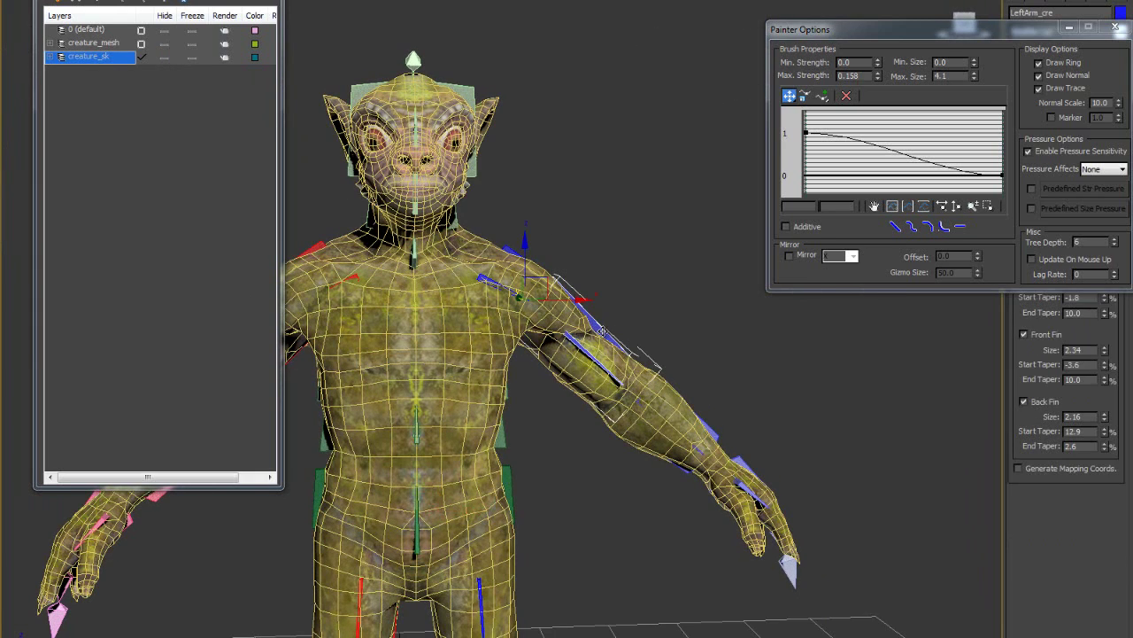
{"action": "middle_click_drag", "start_coordinate": [495, 159], "coordinate": [598, 174], "text": "alt"}
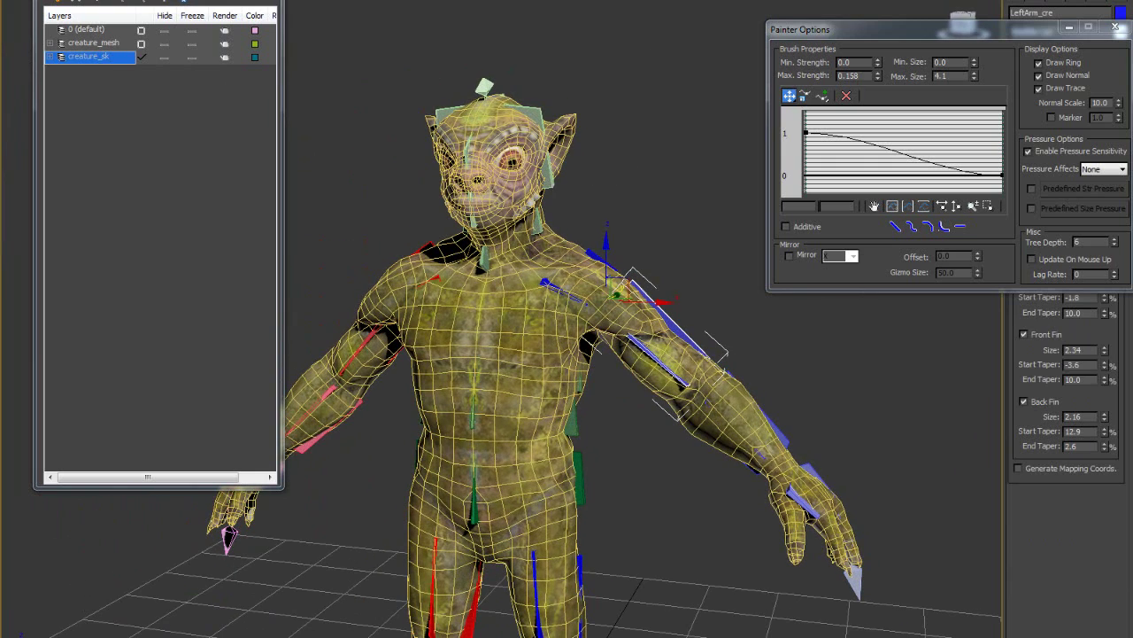
{"action": "key", "text": "slash"}
{"action": "left_click_drag", "start_coordinate": [46, 612], "coordinate": [25, 586]}
{"action": "middle_click_drag", "start_coordinate": [585, 261], "coordinate": [598, 259], "text": "alt"}
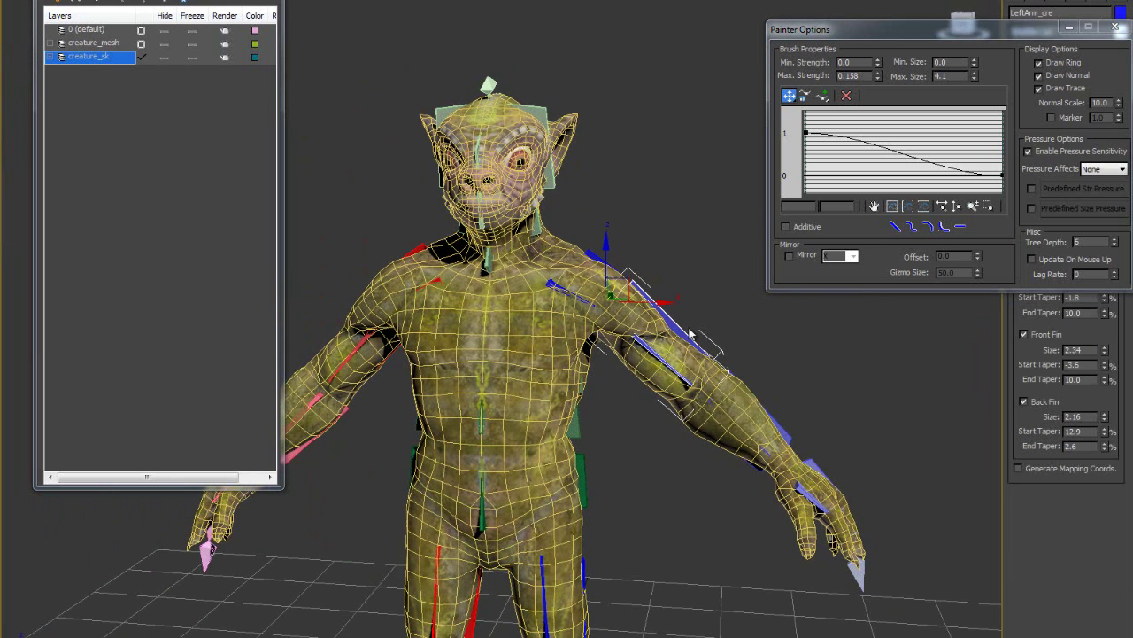
{"action": "key", "text": "/"}
{"action": "key", "text": "/"}
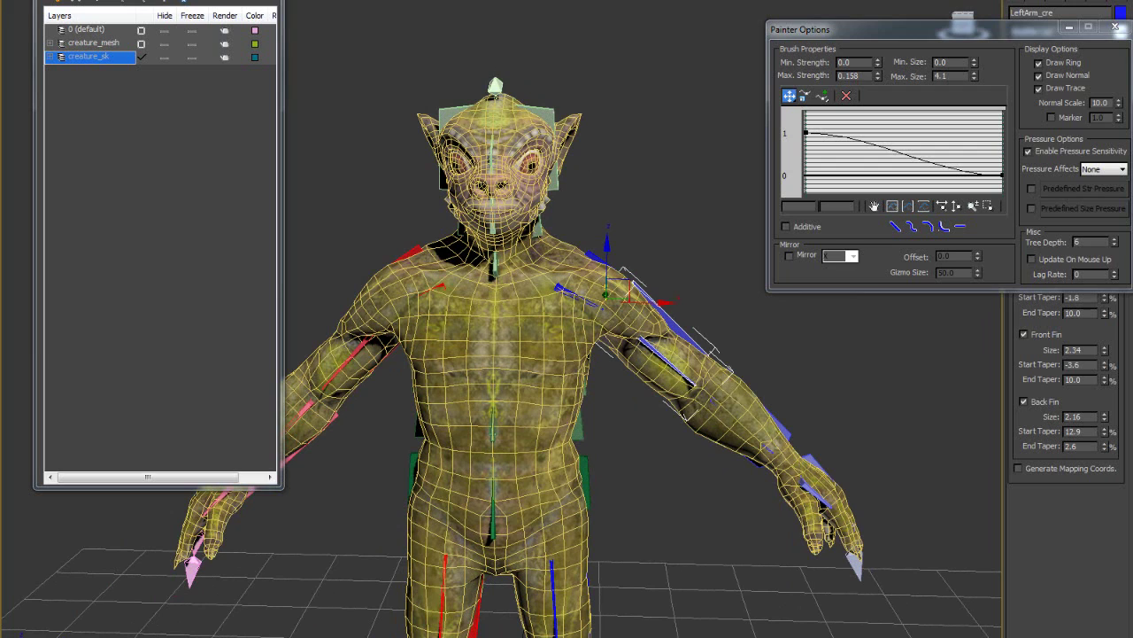
{"action": "key", "text": "n"}
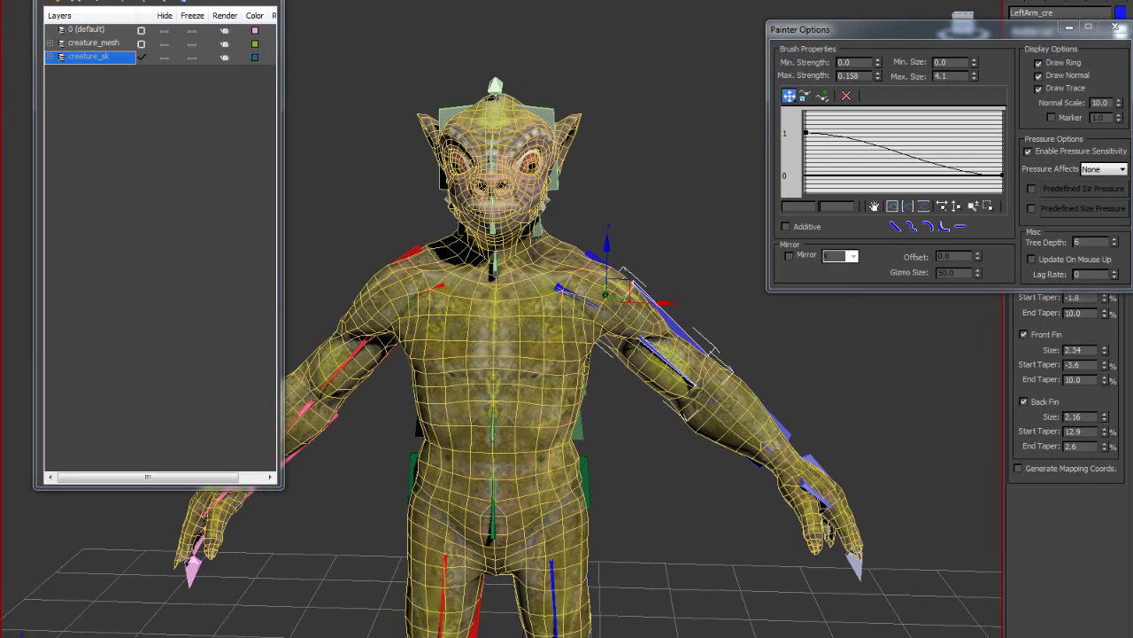
Step: Delete the head bone's keyframe at frame 15 and return the timeline to frame 0
{"action": "key", "text": "/"}
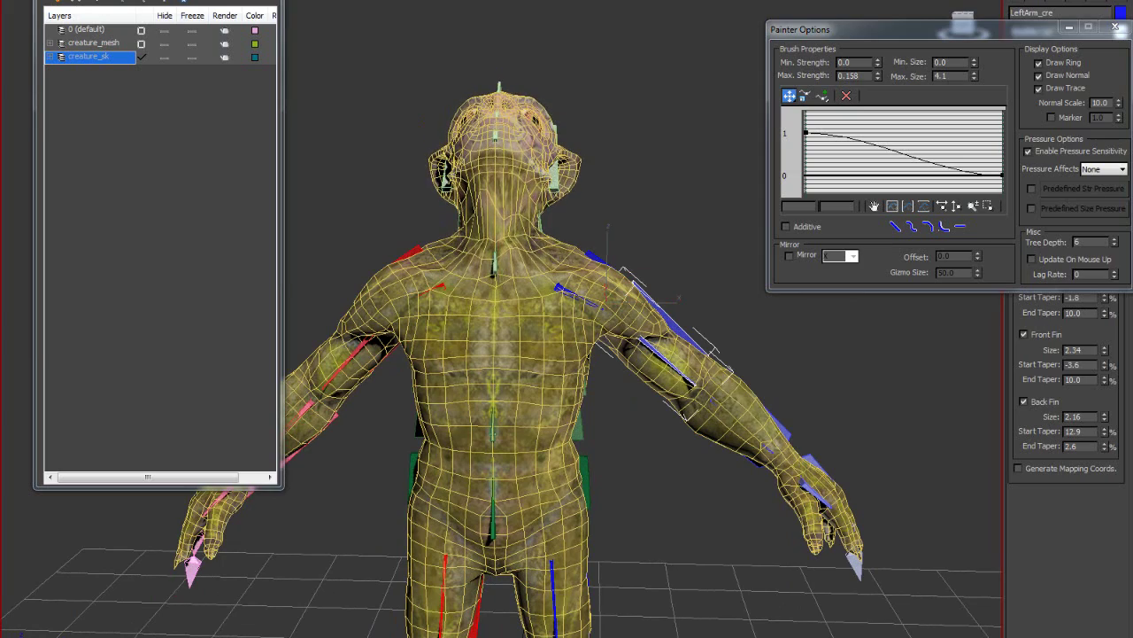
{"action": "key", "text": "/"}
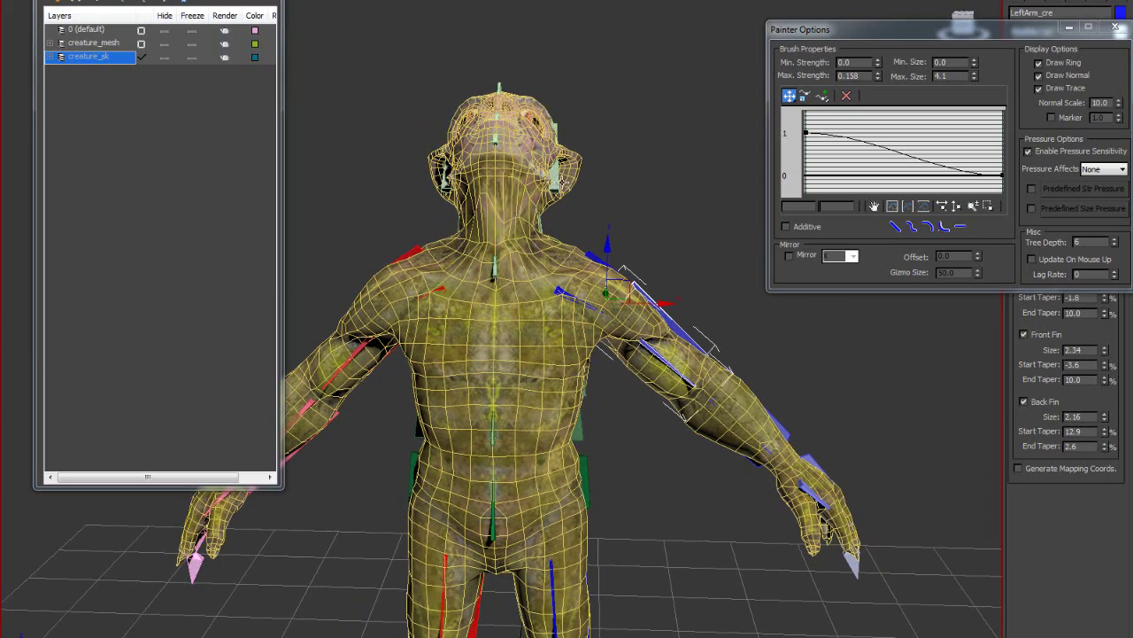
{"action": "left_click", "coordinate": [556, 183]}
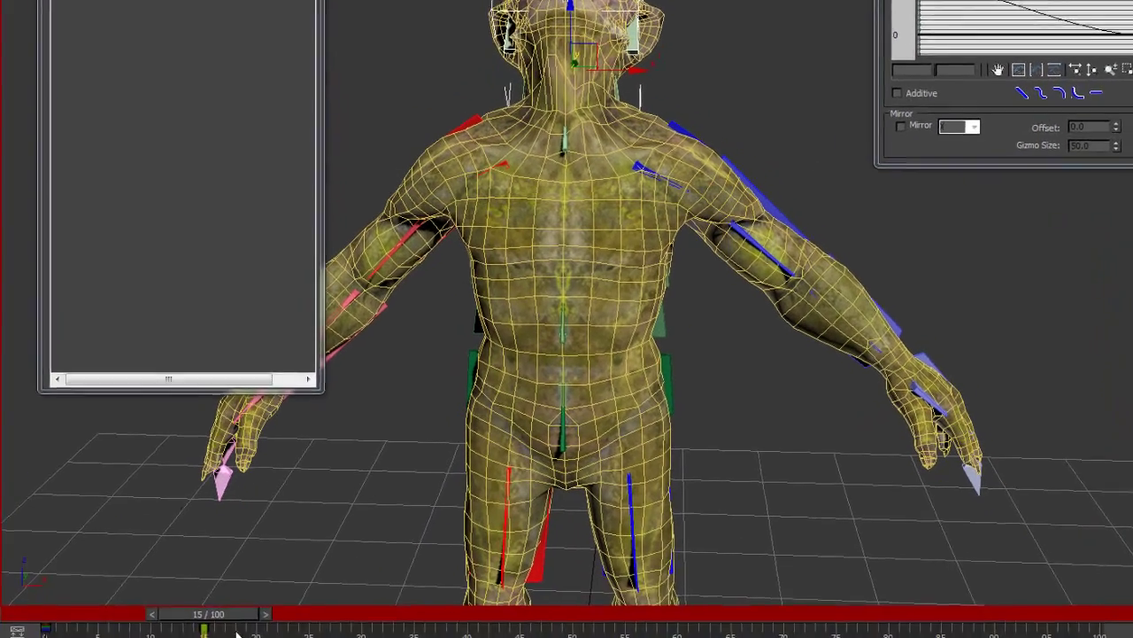
{"action": "left_click_drag", "start_coordinate": [256, 584], "coordinate": [203, 574]}
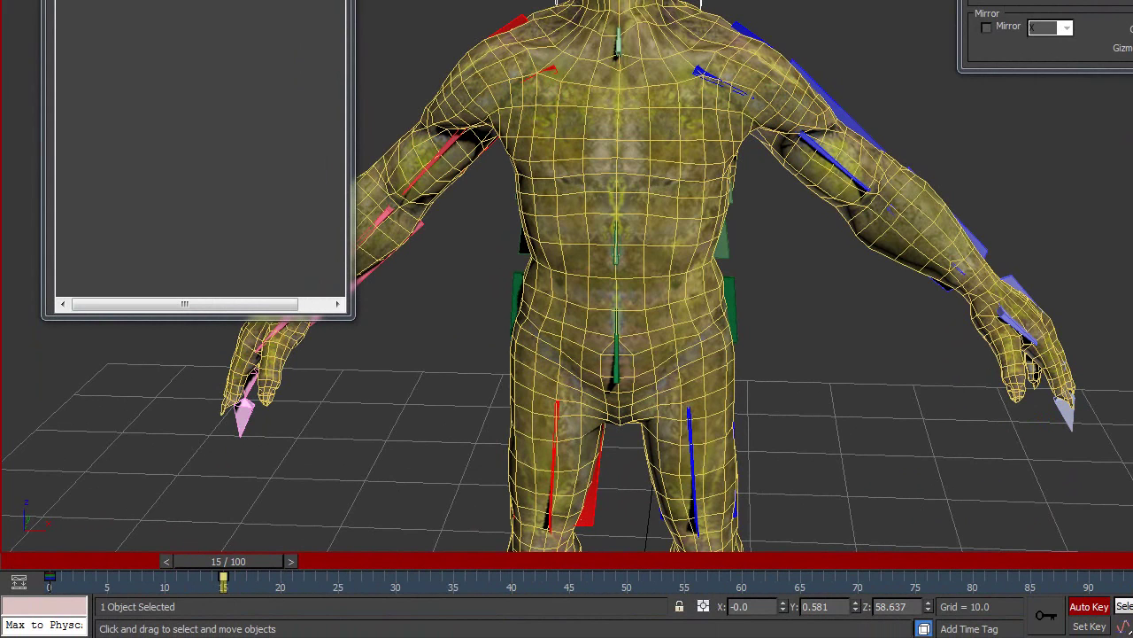
{"action": "key", "text": "Delete"}
{"action": "left_click_drag", "start_coordinate": [260, 557], "coordinate": [61, 559]}
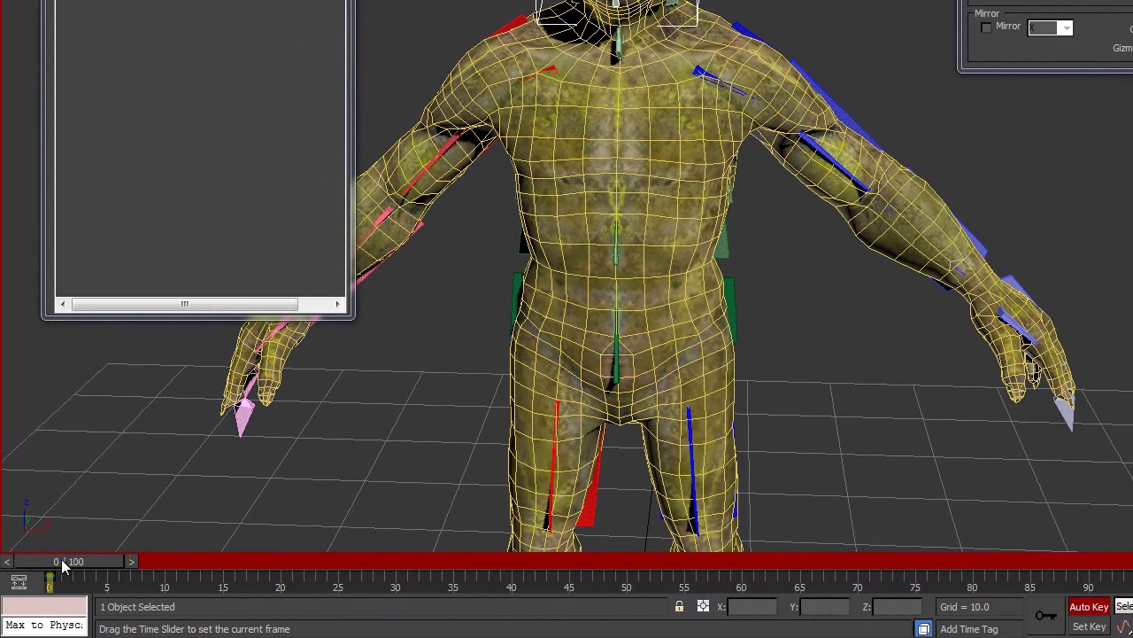
Step: Move further along the timeline and rotate the LeftArm_cre bone about 42 degrees to raise the arm sideways
{"action": "left_click", "coordinate": [830, 101]}
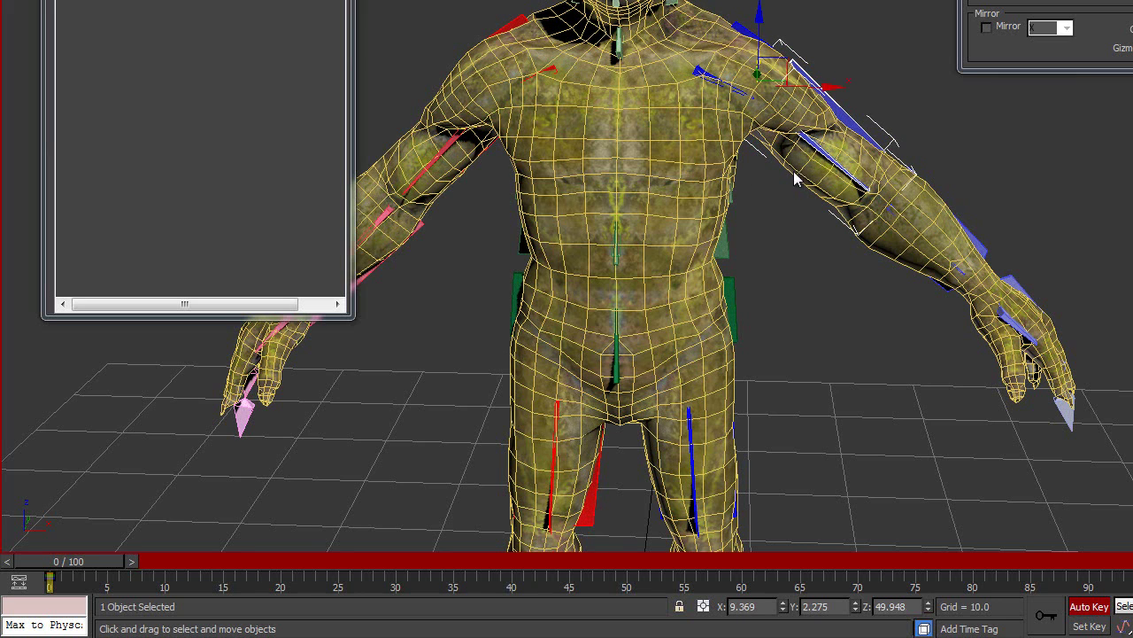
{"action": "middle_click_drag", "start_coordinate": [747, 187], "coordinate": [786, 118], "text": "alt"}
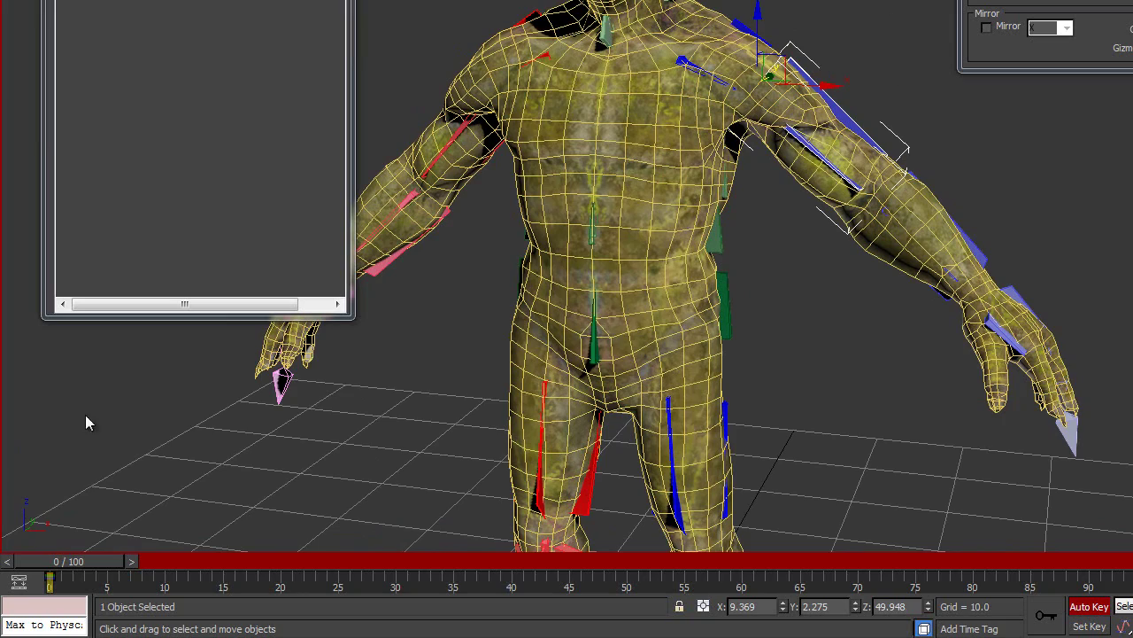
{"action": "left_click_drag", "start_coordinate": [63, 564], "coordinate": [246, 568]}
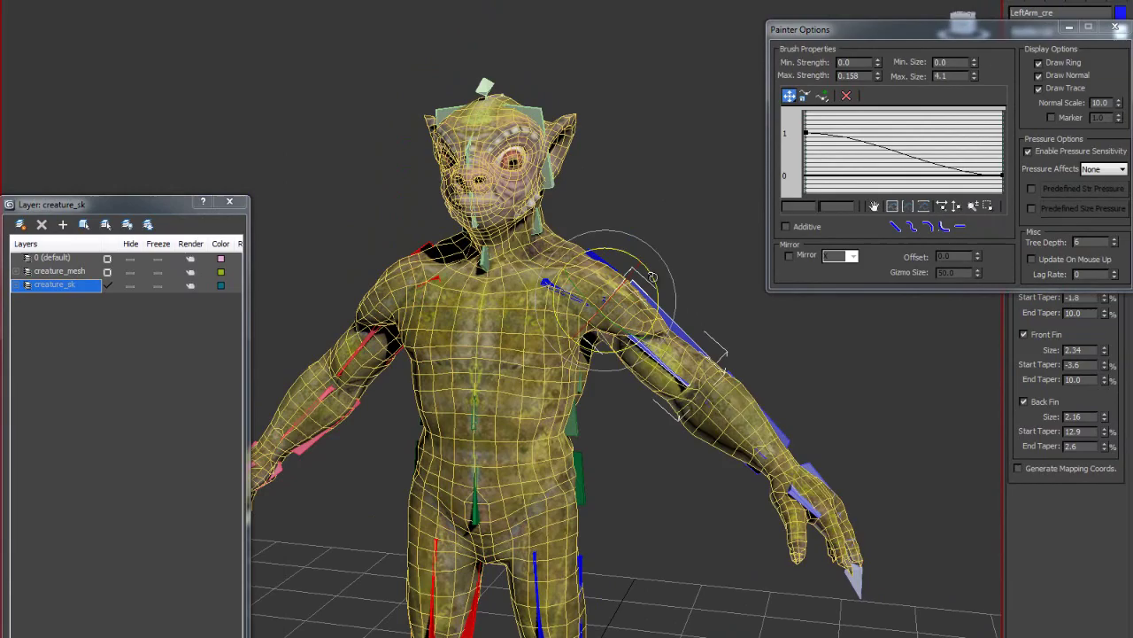
{"action": "left_click_drag", "start_coordinate": [651, 278], "coordinate": [634, 216]}
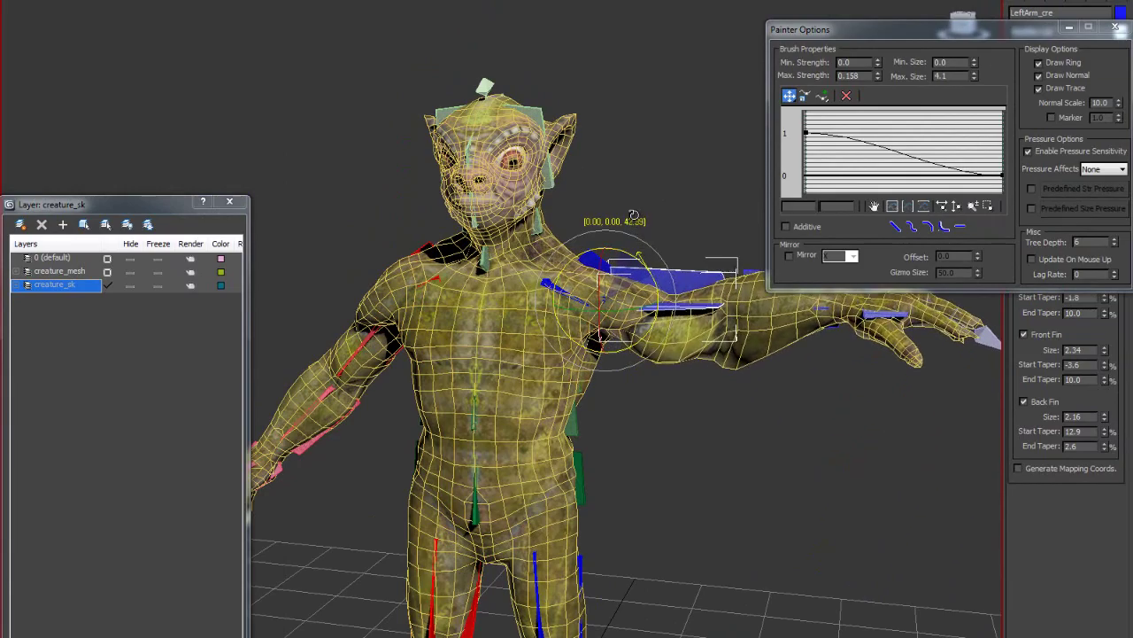
Step: Examine how the mesh deforms around the left armpit and shoulder with the arm raised, moving the layer window aside
{"action": "middle_click_drag", "start_coordinate": [630, 335], "coordinate": [708, 457], "text": "alt"}
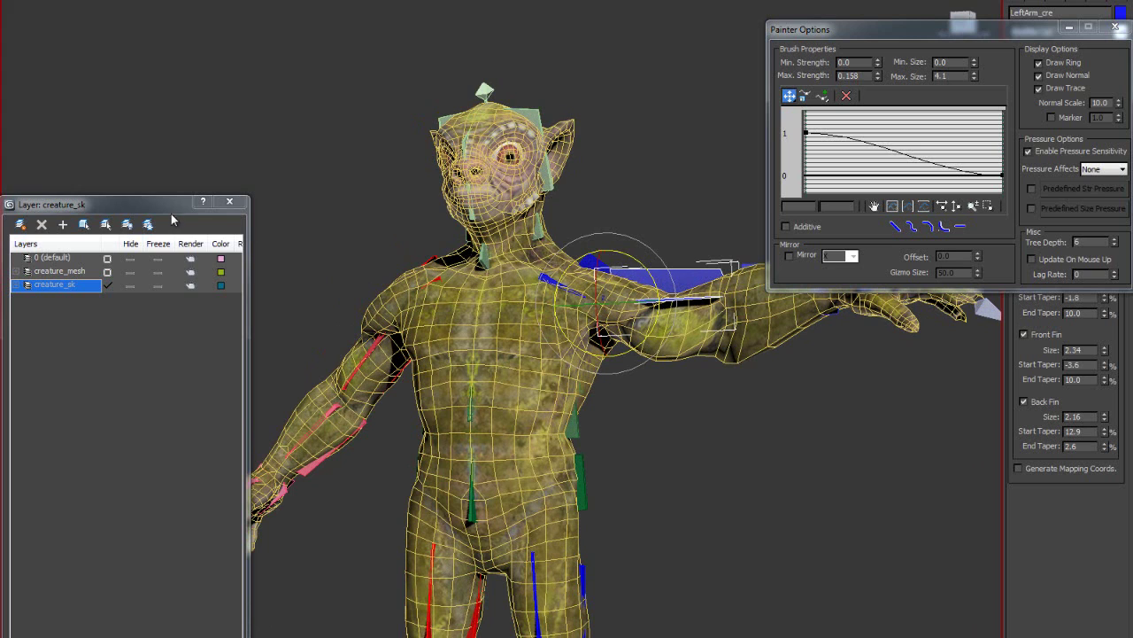
{"action": "left_click_drag", "start_coordinate": [171, 213], "coordinate": [147, 111]}
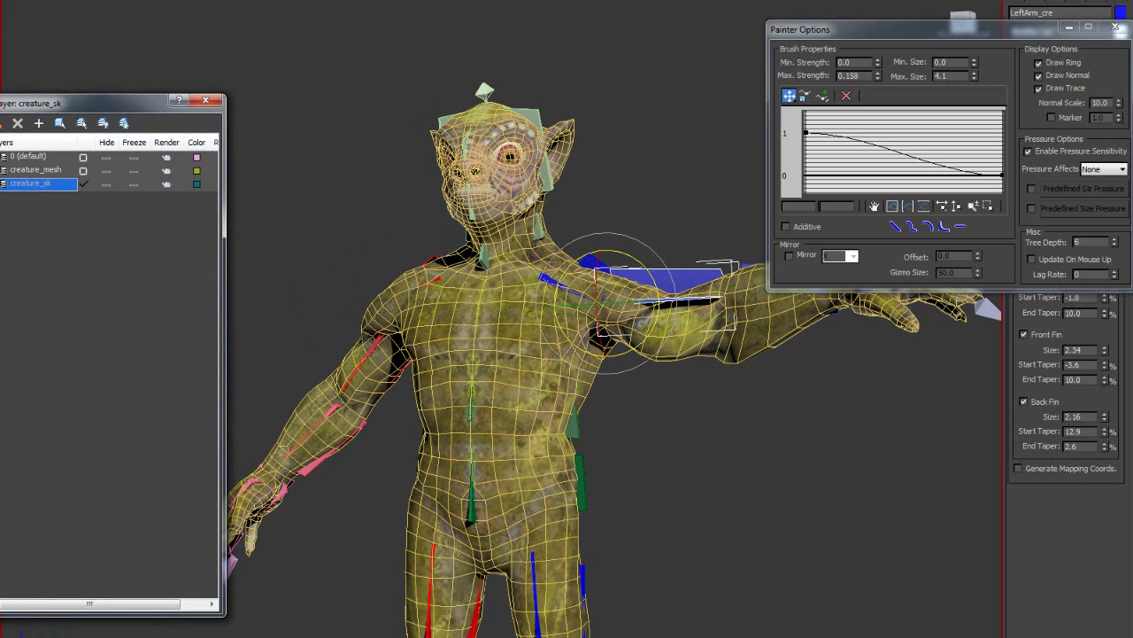
{"action": "mouse_move", "coordinate": [412, 637]}
{"action": "left_mouse_down"}
{"action": "mouse_move", "coordinate": [266, 637]}
{"action": "mouse_move", "coordinate": [410, 634]}
{"action": "left_mouse_up"}
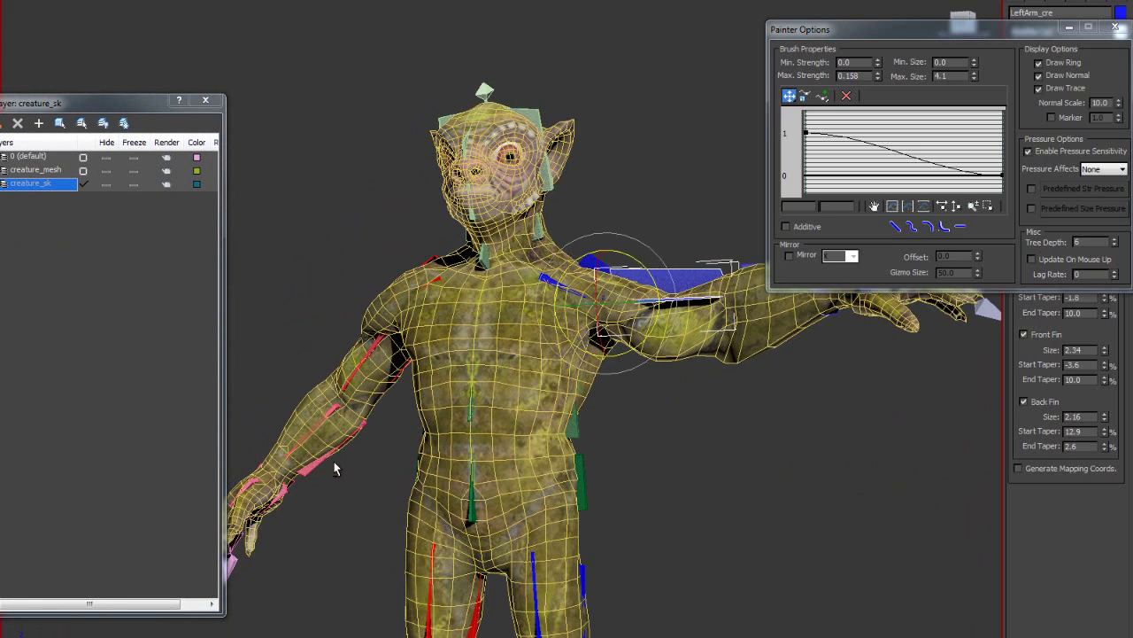
{"action": "middle_click_drag", "start_coordinate": [335, 467], "coordinate": [364, 506], "text": "alt"}
{"action": "scroll", "coordinate": [364, 506], "scroll_direction": "up", "scroll_amount": 5}
{"action": "middle_click_drag", "start_coordinate": [643, 473], "coordinate": [580, 474], "text": "alt"}
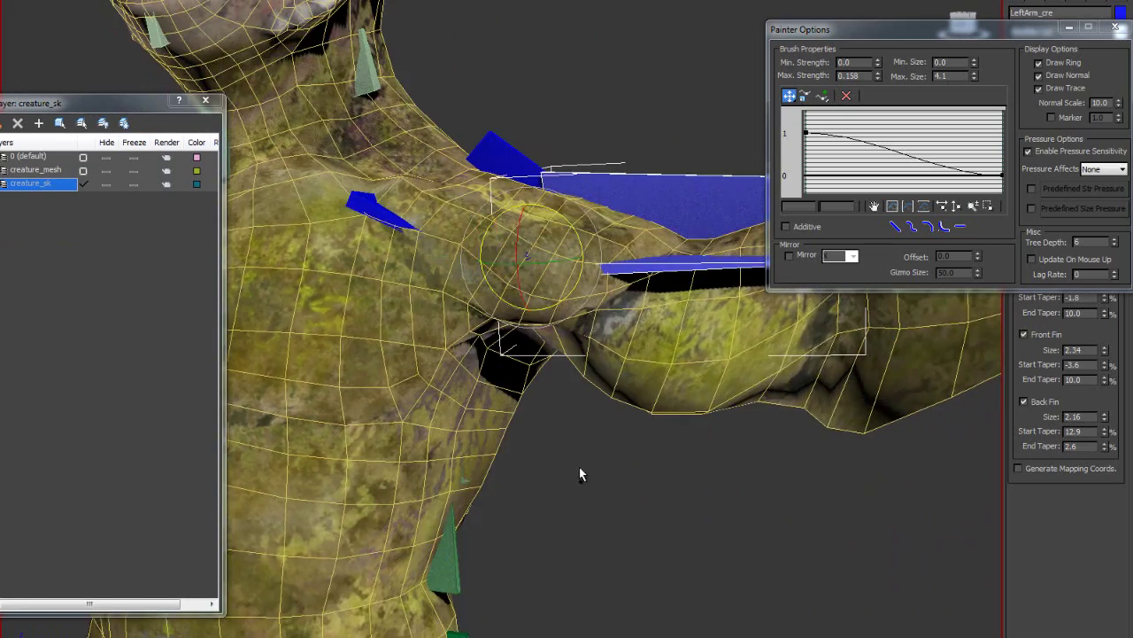
{"action": "scroll", "coordinate": [580, 474], "scroll_direction": "down", "scroll_amount": 5}
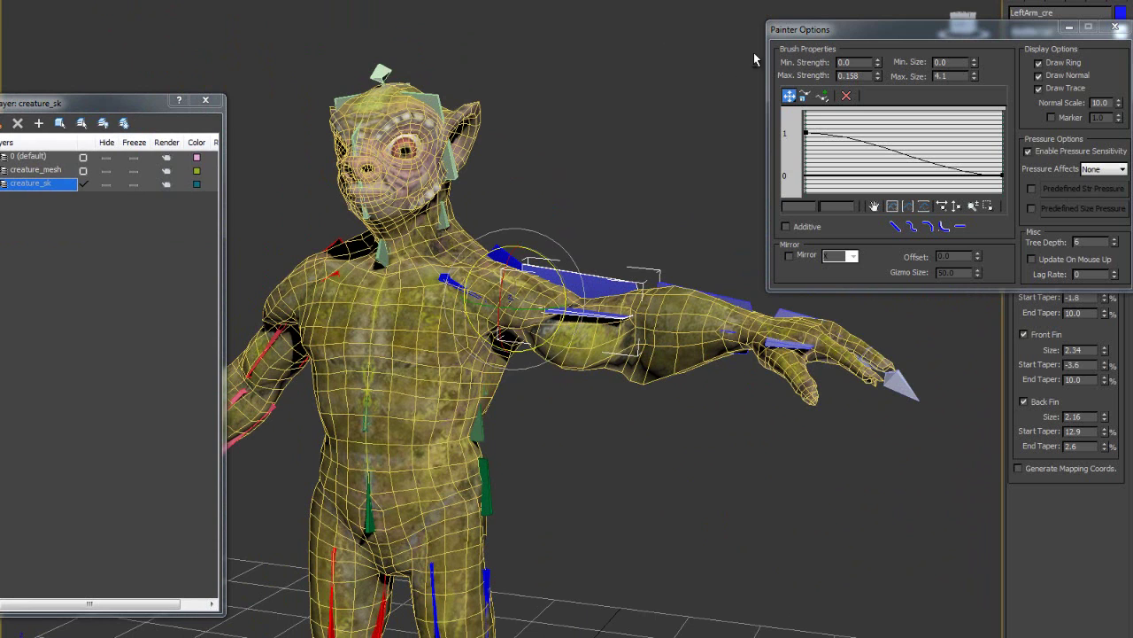
Step: Select the creature mesh, close the painter options, enter the Skin modifier's Envelope level and choose the LeftArm_cre bone
{"action": "mouse_move", "coordinate": [825, 40]}
{"action": "left_mouse_down"}
{"action": "mouse_move", "coordinate": [531, 51]}
{"action": "mouse_move", "coordinate": [517, 403]}
{"action": "left_mouse_up"}
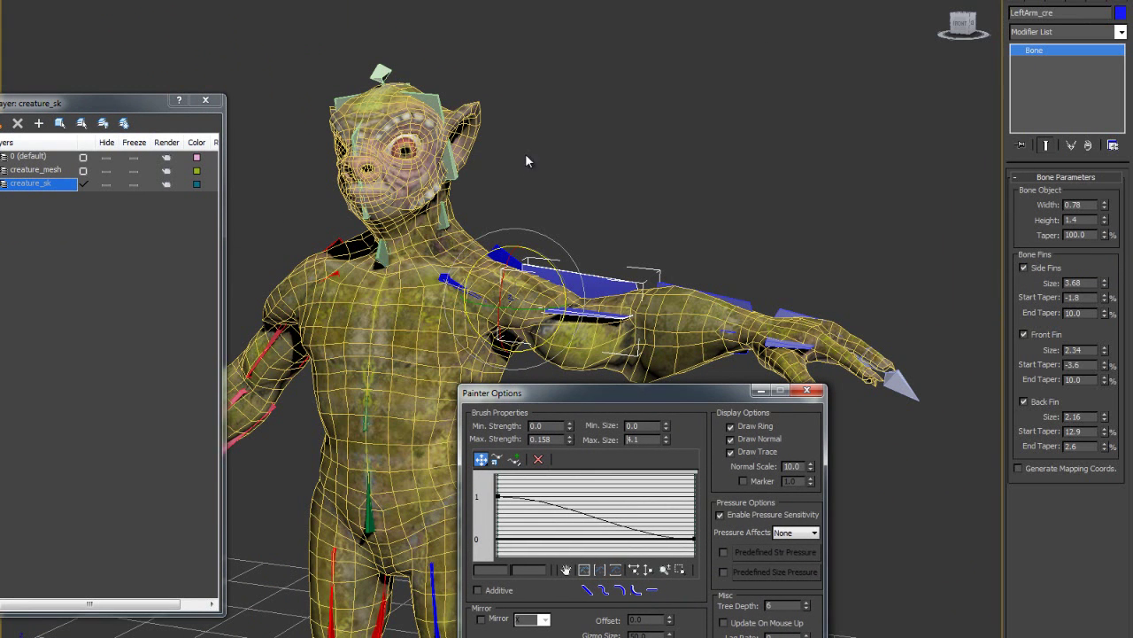
{"action": "left_click", "coordinate": [466, 119]}
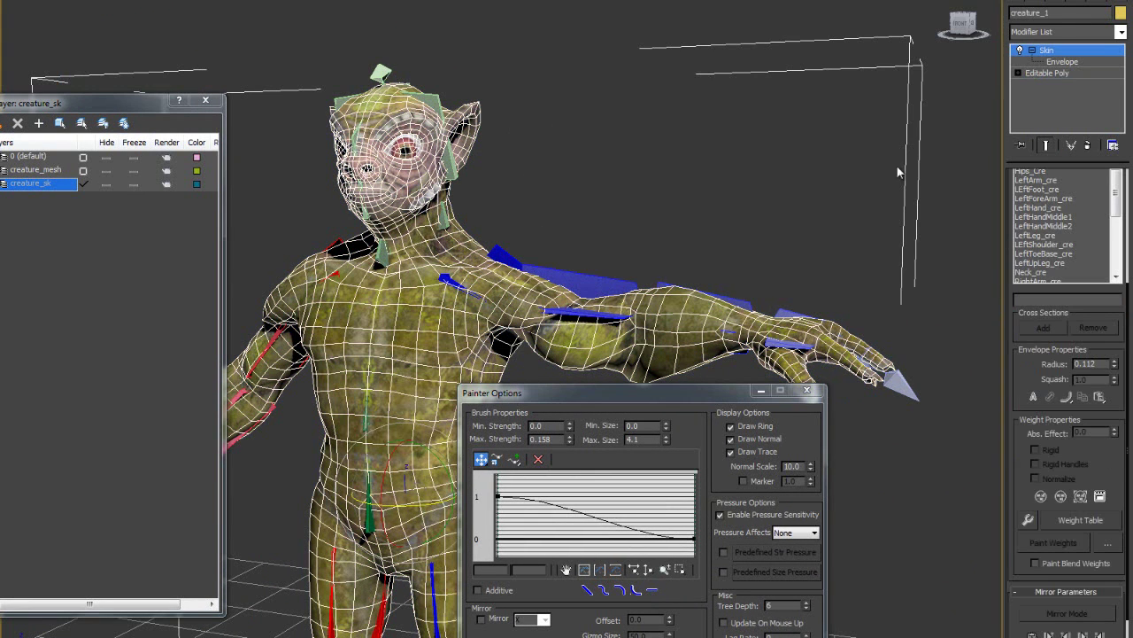
{"action": "left_click", "coordinate": [807, 390]}
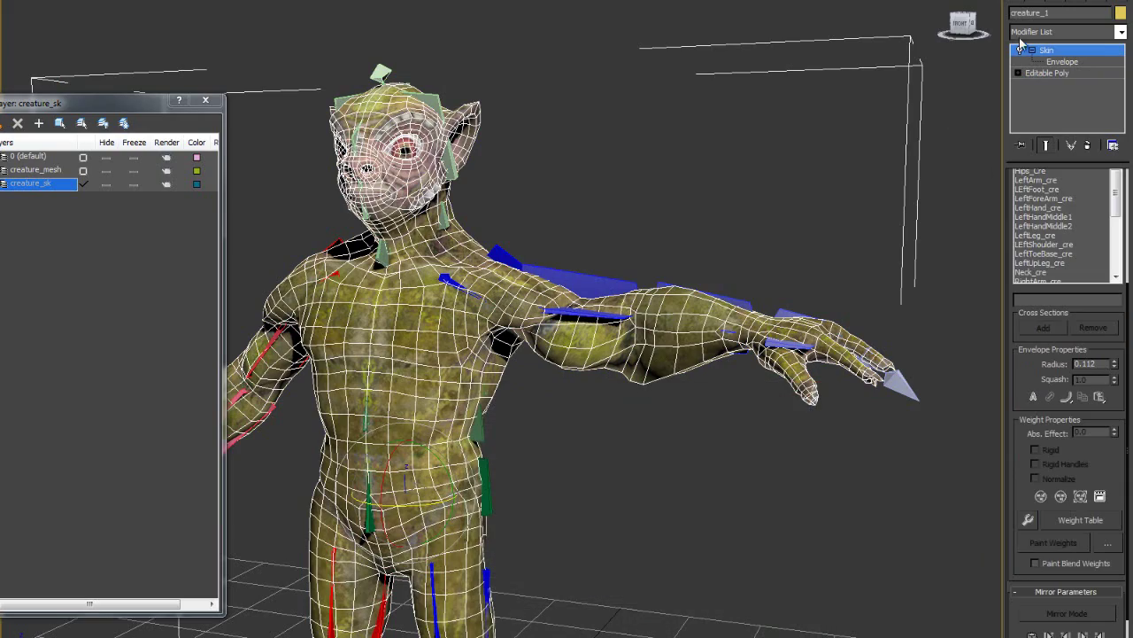
{"action": "left_click", "coordinate": [1054, 62]}
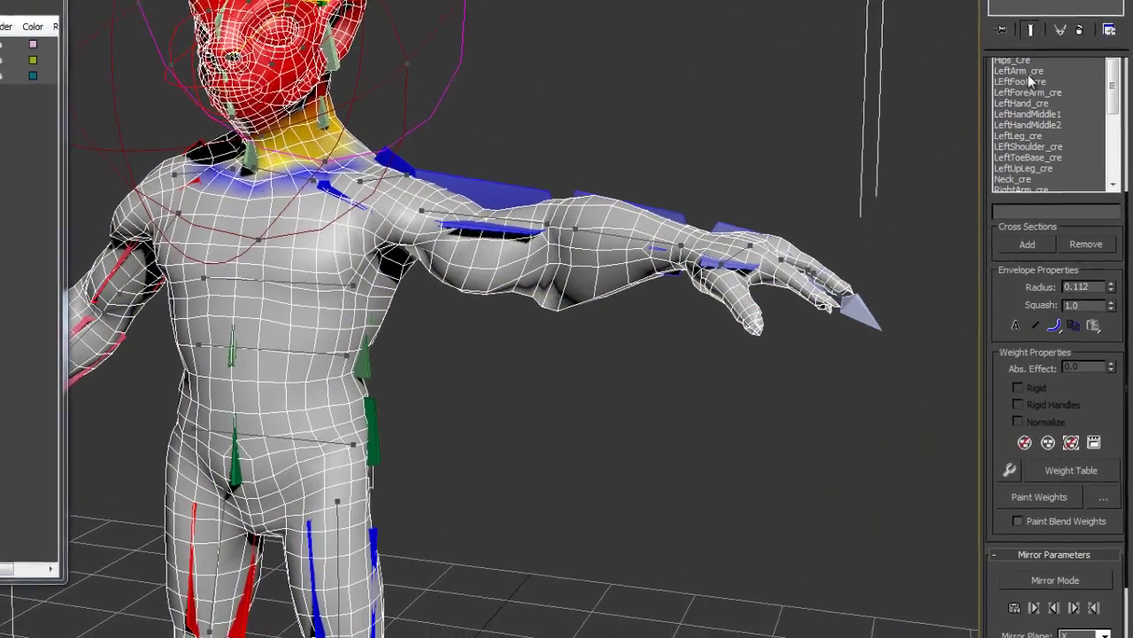
{"action": "left_click", "coordinate": [1027, 71]}
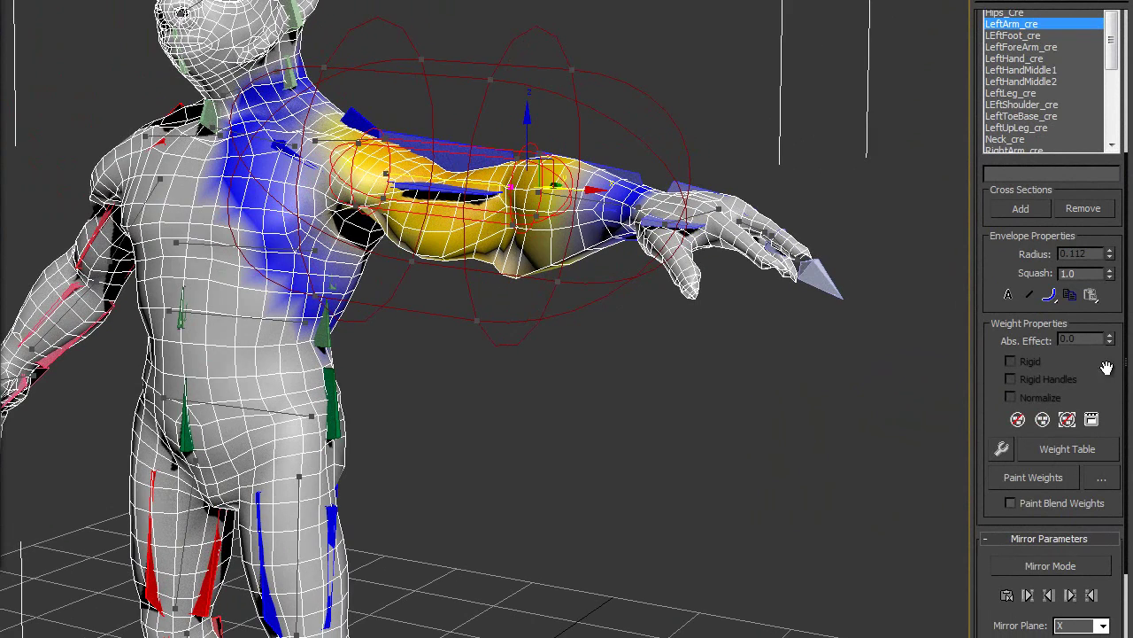
Step: Activate Paint Weights and reopen the painter options, placing the window clear of the left arm
{"action": "left_click", "coordinate": [1031, 479]}
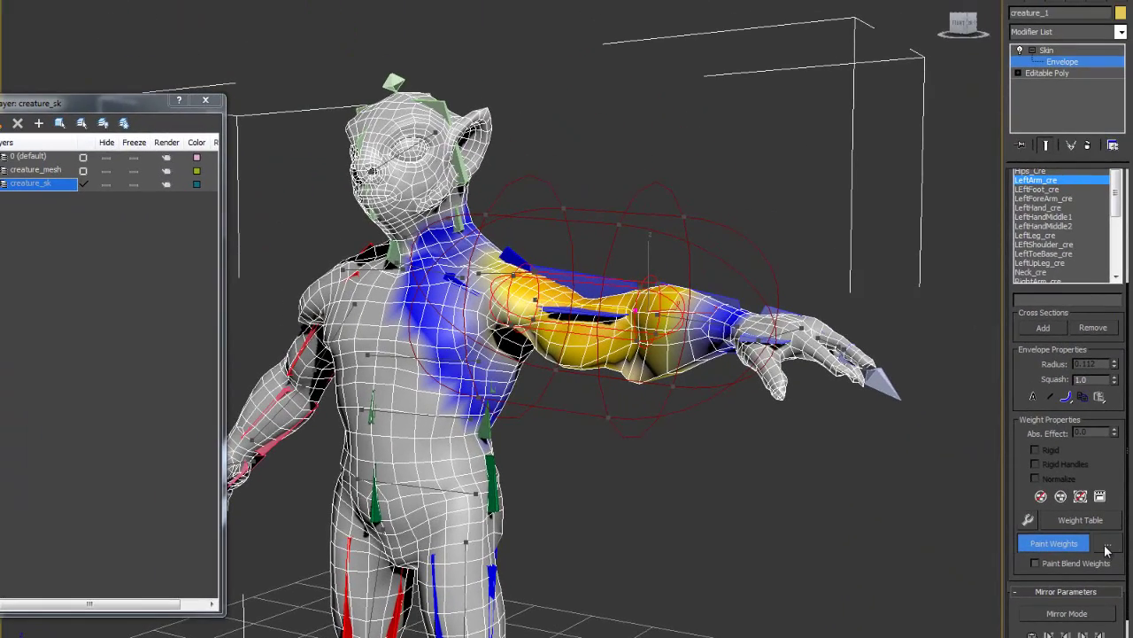
{"action": "left_click", "coordinate": [1107, 544]}
{"action": "mouse_move", "coordinate": [578, 405]}
{"action": "left_mouse_down"}
{"action": "mouse_move", "coordinate": [136, 2]}
{"action": "mouse_move", "coordinate": [112, 26]}
{"action": "left_mouse_up"}
Step: Adjust the brush strength and paint stronger LeftArm_cre weight over the top and front of the left shoulder
{"action": "scroll", "coordinate": [529, 273], "scroll_direction": "down", "scroll_amount": 1}
{"action": "scroll", "coordinate": [511, 321], "scroll_direction": "up", "scroll_amount": 3}
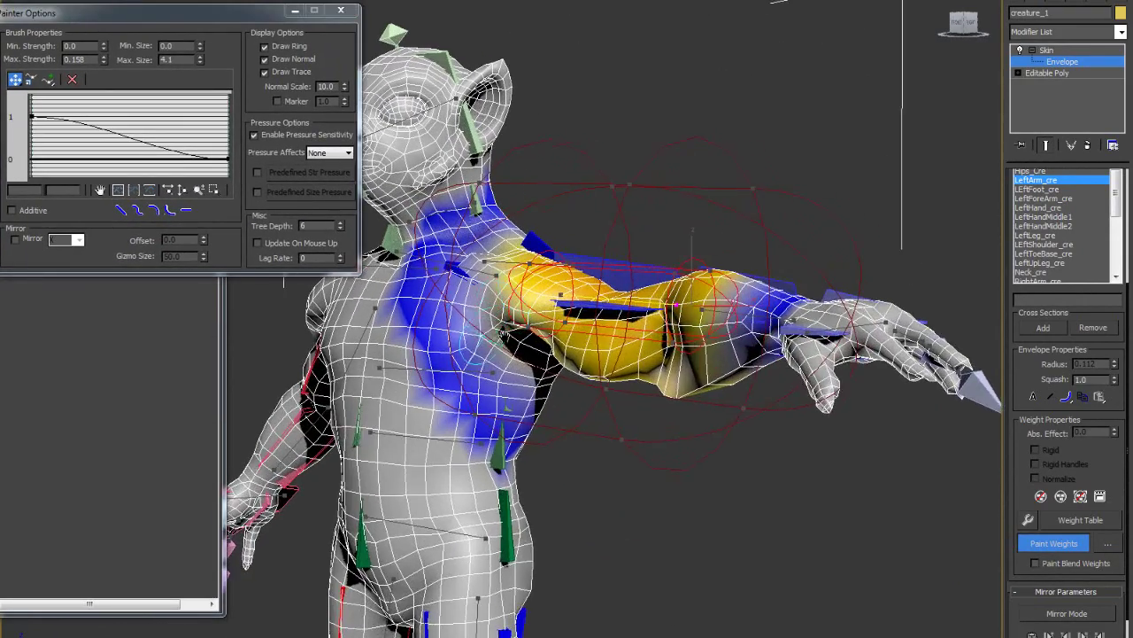
{"action": "middle_click_drag", "start_coordinate": [511, 321], "coordinate": [600, 320]}
{"action": "mouse_move", "coordinate": [608, 398]}
{"action": "middle_mouse_down", "text": "alt"}
{"action": "mouse_move", "coordinate": [739, 437]}
{"action": "mouse_move", "coordinate": [760, 470]}
{"action": "mouse_move", "coordinate": [731, 493]}
{"action": "mouse_move", "coordinate": [681, 484]}
{"action": "middle_mouse_up", "text": "alt"}
{"action": "scroll", "coordinate": [732, 492], "scroll_direction": "up", "scroll_amount": 2}
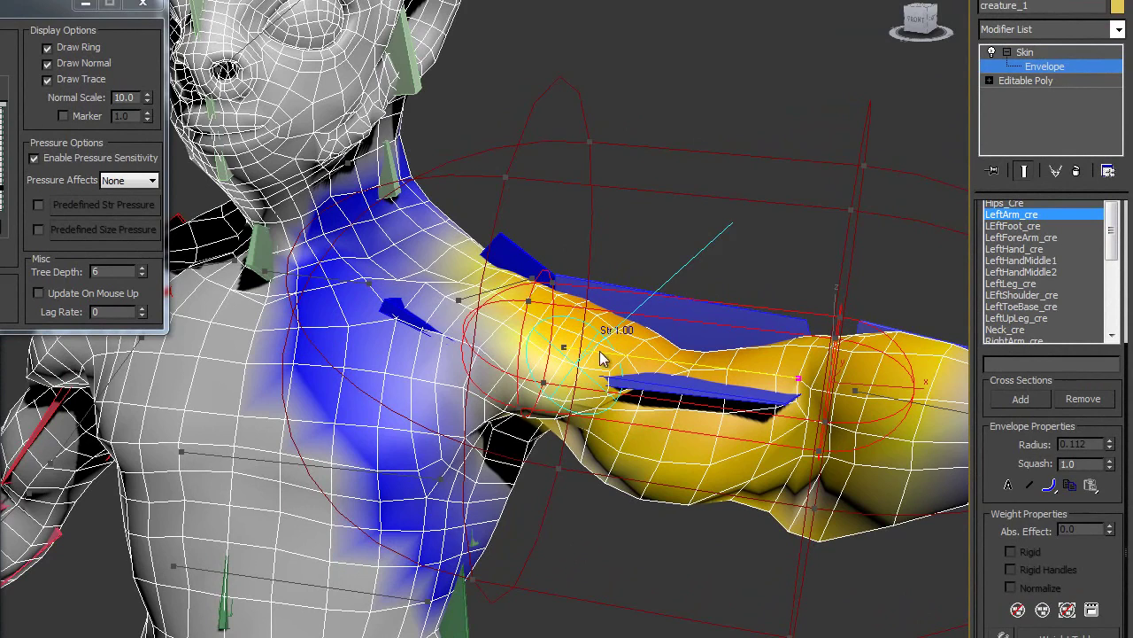
{"action": "mouse_move", "coordinate": [600, 352]}
{"action": "left_mouse_down", "text": "alt+shift"}
{"action": "mouse_move", "coordinate": [607, 359]}
{"action": "mouse_move", "coordinate": [546, 317]}
{"action": "left_mouse_up", "text": "alt+shift"}
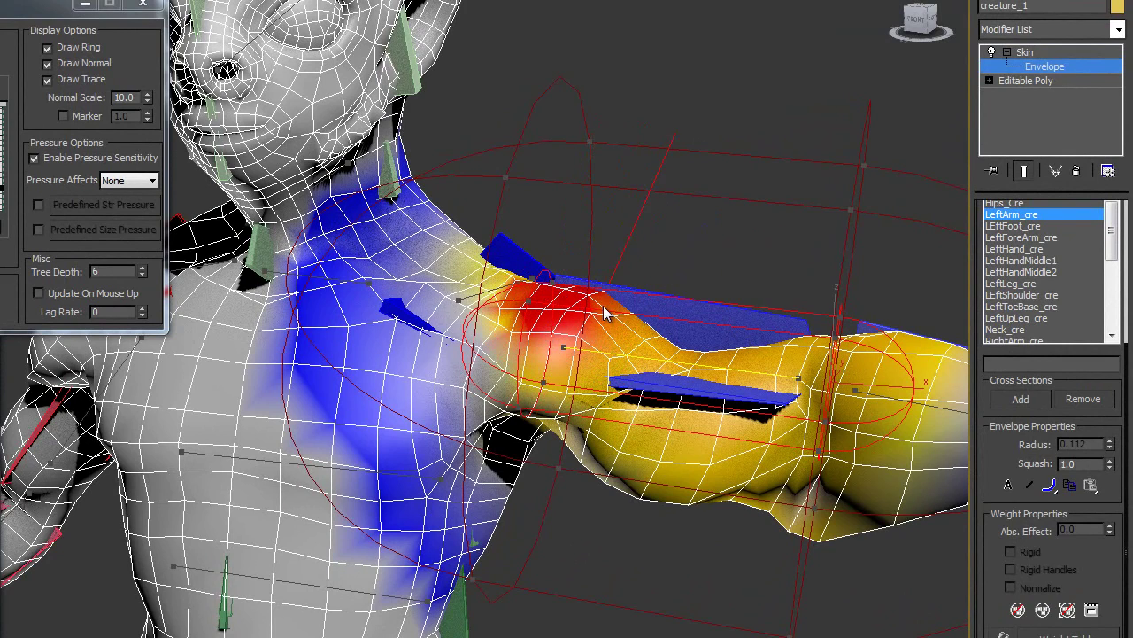
{"action": "middle_click_drag", "start_coordinate": [616, 218], "coordinate": [522, 242], "text": "alt"}
{"action": "mouse_move", "coordinate": [660, 258]}
{"action": "left_mouse_down"}
{"action": "mouse_move", "coordinate": [702, 268]}
{"action": "mouse_move", "coordinate": [731, 256]}
{"action": "mouse_move", "coordinate": [734, 221]}
{"action": "mouse_move", "coordinate": [652, 212]}
{"action": "mouse_move", "coordinate": [626, 188]}
{"action": "mouse_move", "coordinate": [664, 189]}
{"action": "mouse_move", "coordinate": [600, 185]}
{"action": "mouse_move", "coordinate": [746, 155]}
{"action": "left_mouse_up"}
{"action": "middle_click_drag", "start_coordinate": [746, 155], "coordinate": [511, 284], "text": "alt"}
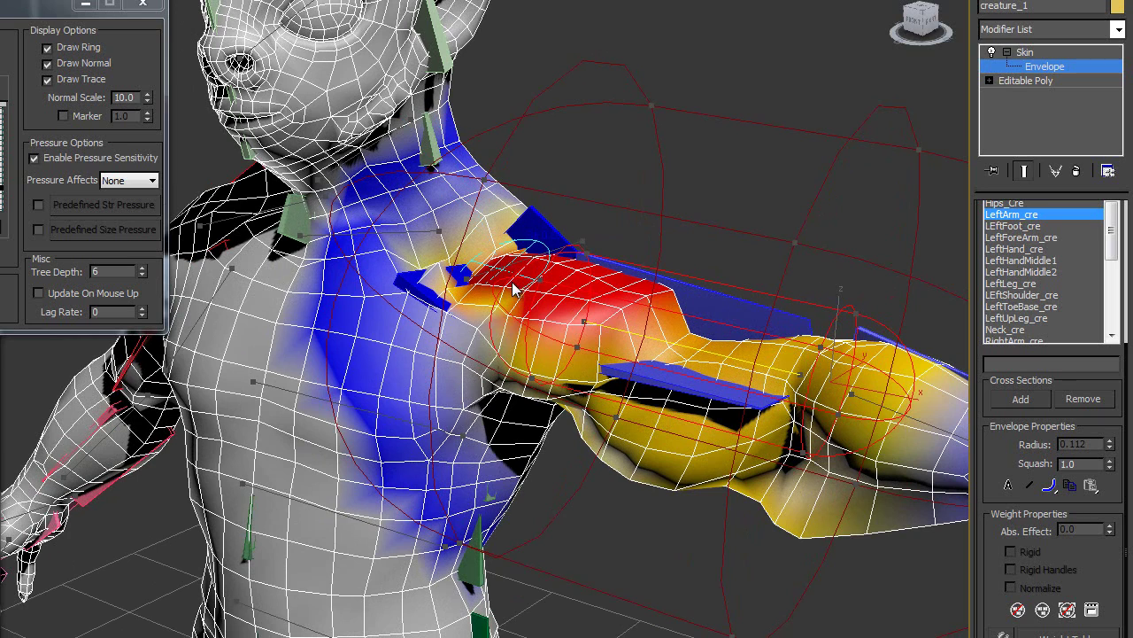
Step: Paint the LeftArm_cre weights between the left shoulder and collarbone to smooth the transition into the chest and neck
{"action": "mouse_move", "coordinate": [517, 280]}
{"action": "left_mouse_down"}
{"action": "mouse_move", "coordinate": [484, 290]}
{"action": "mouse_move", "coordinate": [462, 276]}
{"action": "mouse_move", "coordinate": [435, 278]}
{"action": "mouse_move", "coordinate": [450, 284]}
{"action": "mouse_move", "coordinate": [448, 247]}
{"action": "mouse_move", "coordinate": [472, 274]}
{"action": "left_mouse_up"}
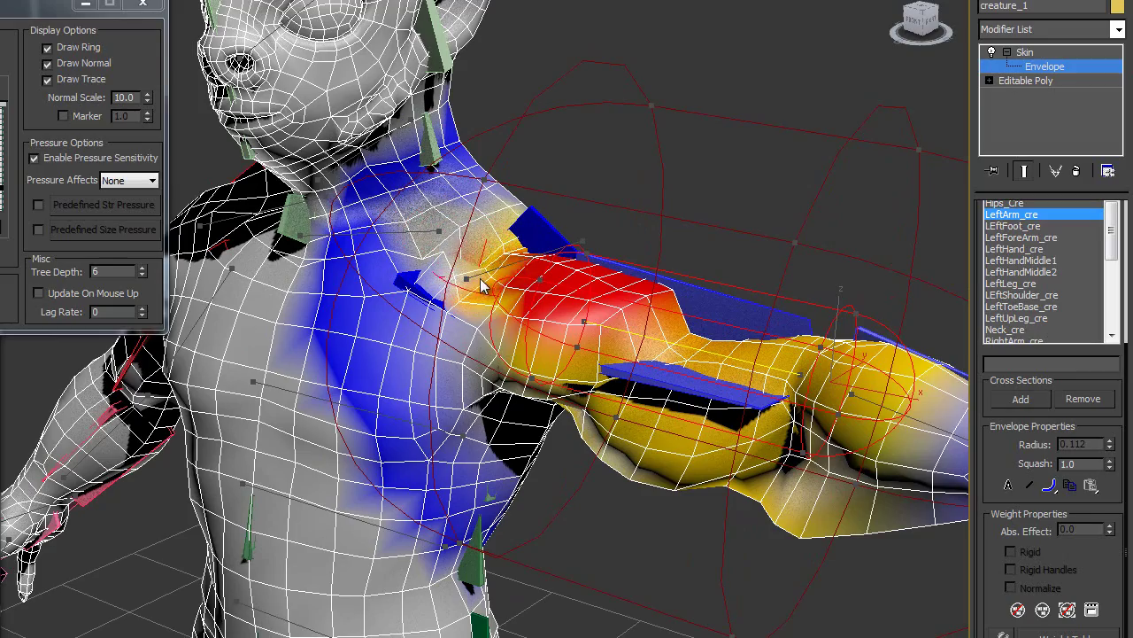
{"action": "middle_click_drag", "start_coordinate": [596, 165], "coordinate": [633, 232], "text": "alt"}
{"action": "scroll", "coordinate": [633, 232], "scroll_direction": "up", "scroll_amount": 5}
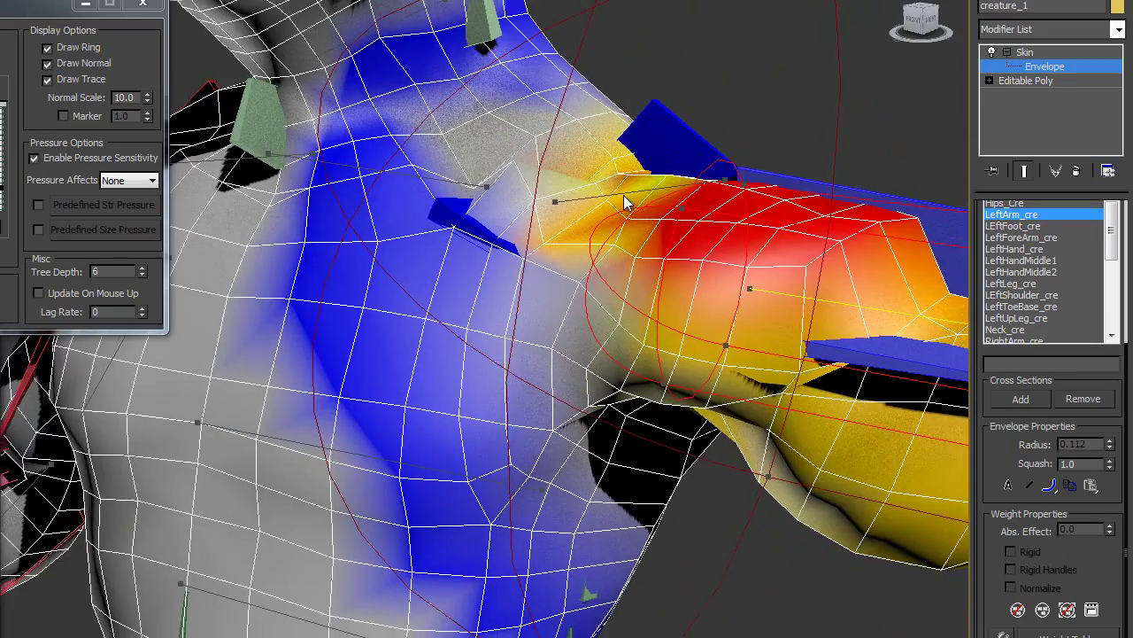
{"action": "scroll", "coordinate": [620, 177], "scroll_direction": "up", "scroll_amount": 2}
{"action": "scroll", "coordinate": [612, 147], "scroll_direction": "up", "scroll_amount": 2}
{"action": "middle_click_drag", "start_coordinate": [613, 146], "coordinate": [638, 210], "text": "alt"}
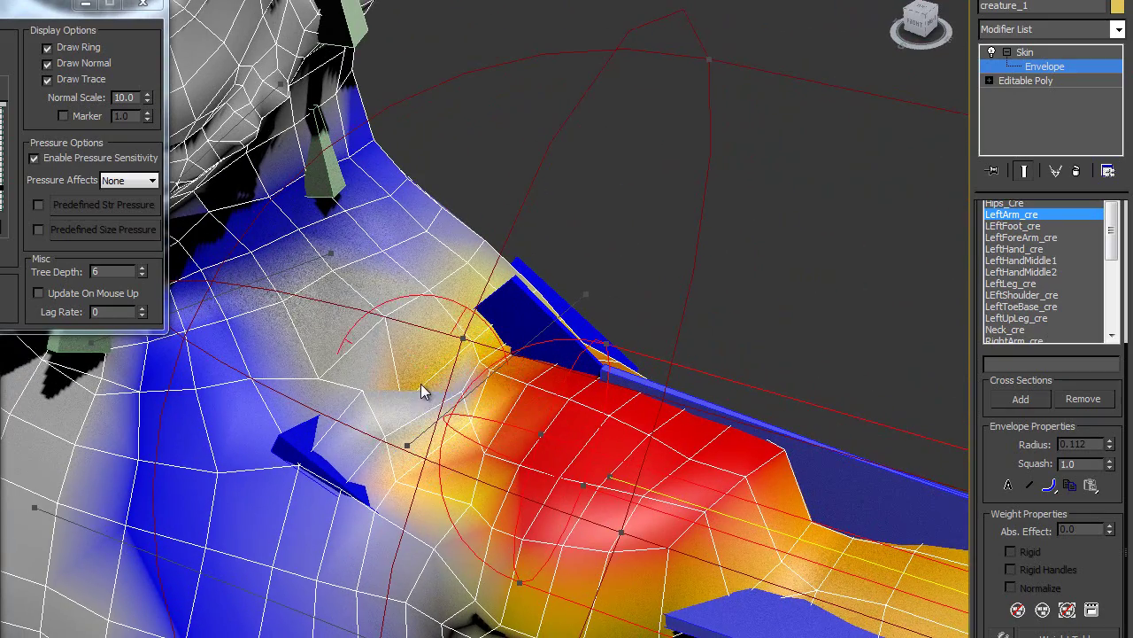
{"action": "middle_click_drag", "start_coordinate": [605, 188], "coordinate": [636, 175], "text": "alt"}
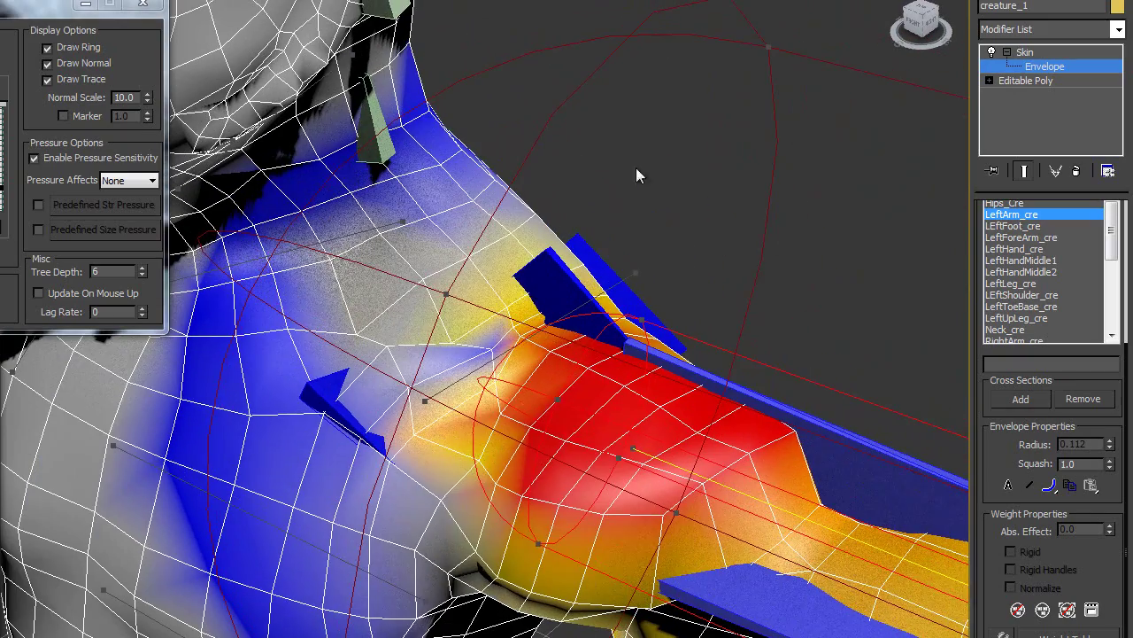
{"action": "mouse_move", "coordinate": [479, 385]}
{"action": "left_mouse_down"}
{"action": "mouse_move", "coordinate": [468, 426]}
{"action": "mouse_move", "coordinate": [452, 335]}
{"action": "left_mouse_up"}
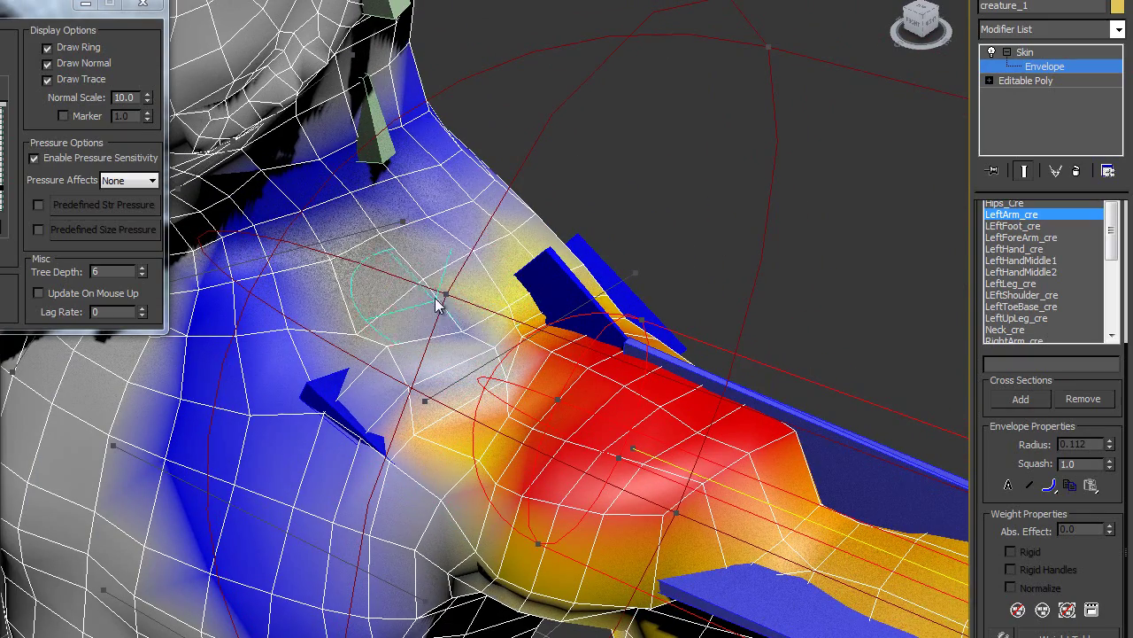
{"action": "mouse_move", "coordinate": [436, 304]}
{"action": "left_mouse_down"}
{"action": "mouse_move", "coordinate": [400, 328]}
{"action": "mouse_move", "coordinate": [372, 304]}
{"action": "mouse_move", "coordinate": [362, 321]}
{"action": "mouse_move", "coordinate": [423, 299]}
{"action": "mouse_move", "coordinate": [435, 269]}
{"action": "mouse_move", "coordinate": [419, 279]}
{"action": "left_mouse_up"}
Step: Paint stronger LeftArm_cre weight along the underside and back of the left upper arm toward the elbow
{"action": "mouse_move", "coordinate": [514, 182]}
{"action": "middle_mouse_down", "text": "alt"}
{"action": "mouse_move", "coordinate": [564, 213]}
{"action": "mouse_move", "coordinate": [555, 357]}
{"action": "mouse_move", "coordinate": [524, 328]}
{"action": "middle_mouse_up", "text": "alt"}
{"action": "scroll", "coordinate": [524, 328], "scroll_direction": "down", "scroll_amount": 3}
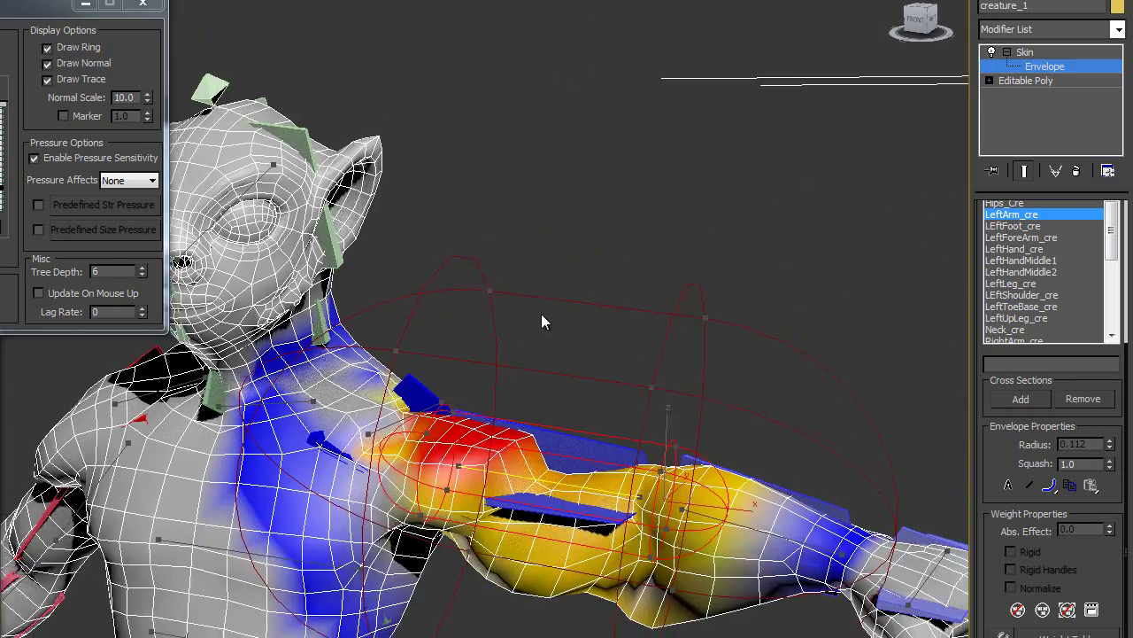
{"action": "scroll", "coordinate": [542, 316], "scroll_direction": "up", "scroll_amount": 3}
{"action": "middle_click_drag", "start_coordinate": [606, 298], "coordinate": [493, 284]}
{"action": "scroll", "coordinate": [492, 285], "scroll_direction": "down", "scroll_amount": 2}
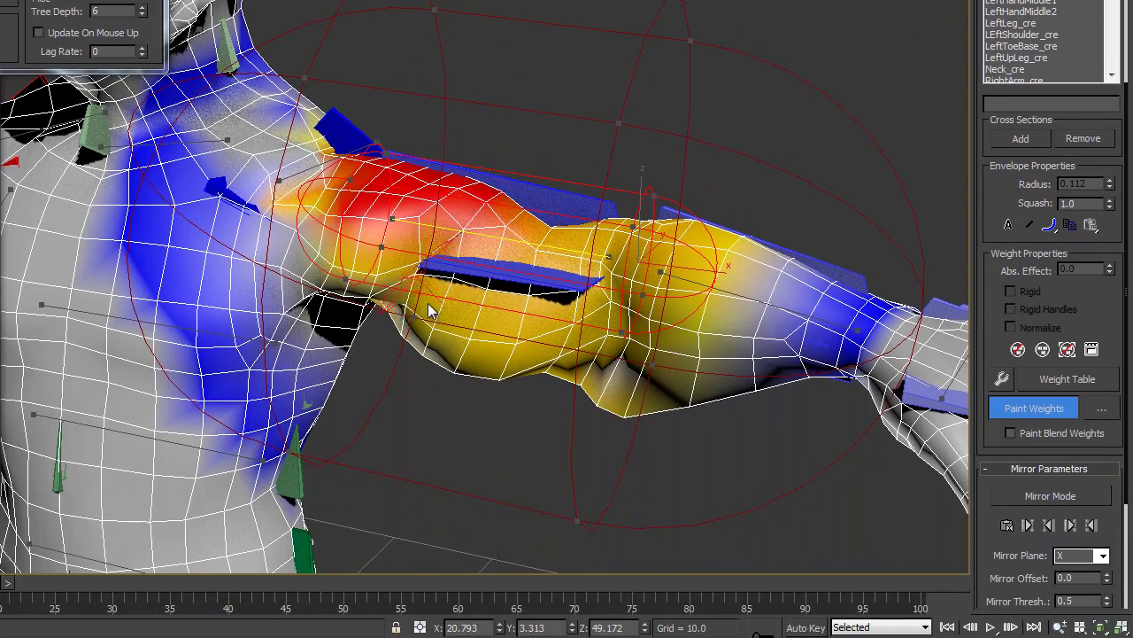
{"action": "middle_click_drag", "start_coordinate": [459, 350], "coordinate": [481, 245], "text": "alt"}
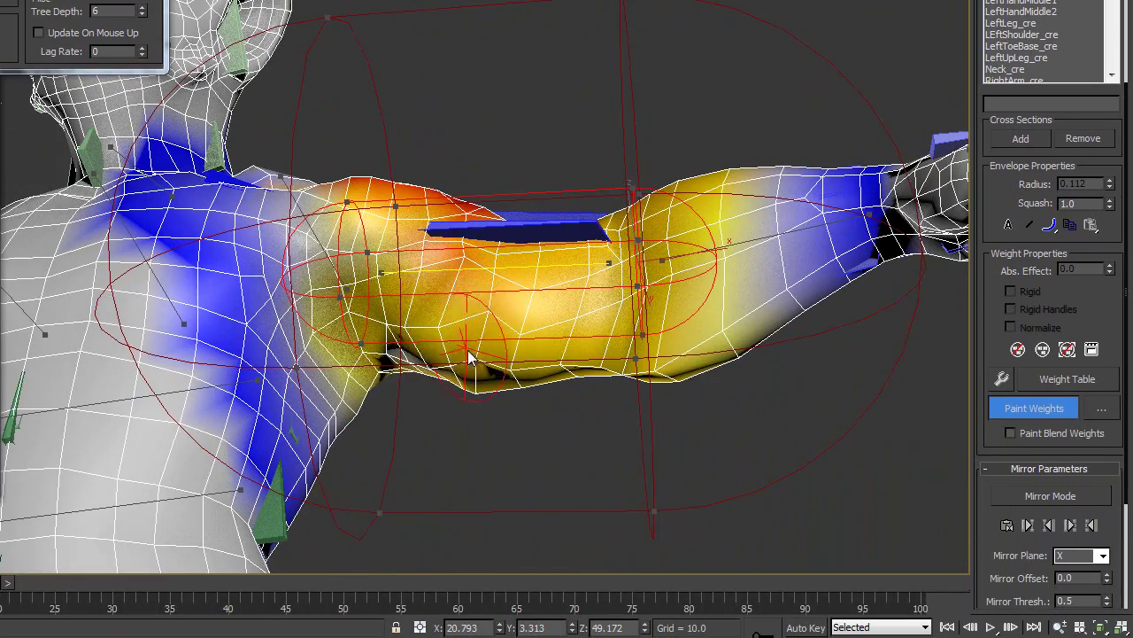
{"action": "mouse_move", "coordinate": [420, 337]}
{"action": "left_mouse_down"}
{"action": "mouse_move", "coordinate": [478, 271]}
{"action": "mouse_move", "coordinate": [551, 324]}
{"action": "mouse_move", "coordinate": [601, 332]}
{"action": "left_mouse_up"}
{"action": "mouse_move", "coordinate": [601, 332]}
{"action": "middle_mouse_down", "text": "alt"}
{"action": "mouse_move", "coordinate": [519, 240]}
{"action": "mouse_move", "coordinate": [519, 102]}
{"action": "middle_mouse_up", "text": "alt"}
{"action": "mouse_move", "coordinate": [474, 371]}
{"action": "left_mouse_down"}
{"action": "mouse_move", "coordinate": [488, 359]}
{"action": "mouse_move", "coordinate": [531, 367]}
{"action": "left_mouse_up"}
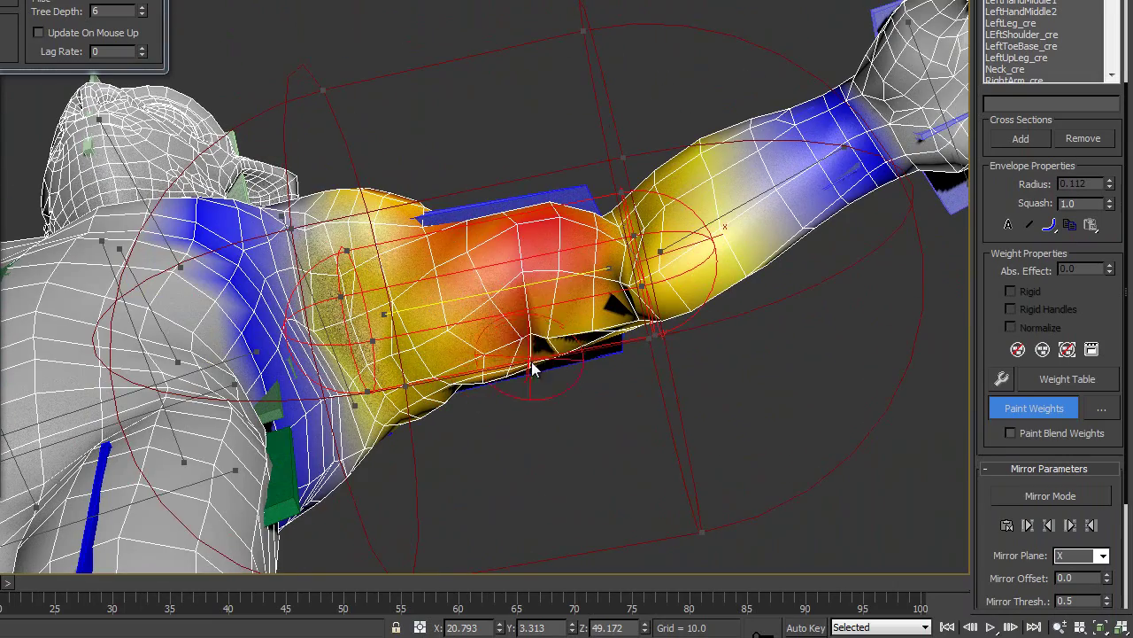
{"action": "mouse_move", "coordinate": [532, 367]}
{"action": "middle_mouse_down", "text": "alt"}
{"action": "mouse_move", "coordinate": [557, 309]}
{"action": "mouse_move", "coordinate": [508, 387]}
{"action": "mouse_move", "coordinate": [523, 131]}
{"action": "mouse_move", "coordinate": [549, 207]}
{"action": "mouse_move", "coordinate": [551, 94]}
{"action": "mouse_move", "coordinate": [595, 264]}
{"action": "middle_mouse_up", "text": "alt"}
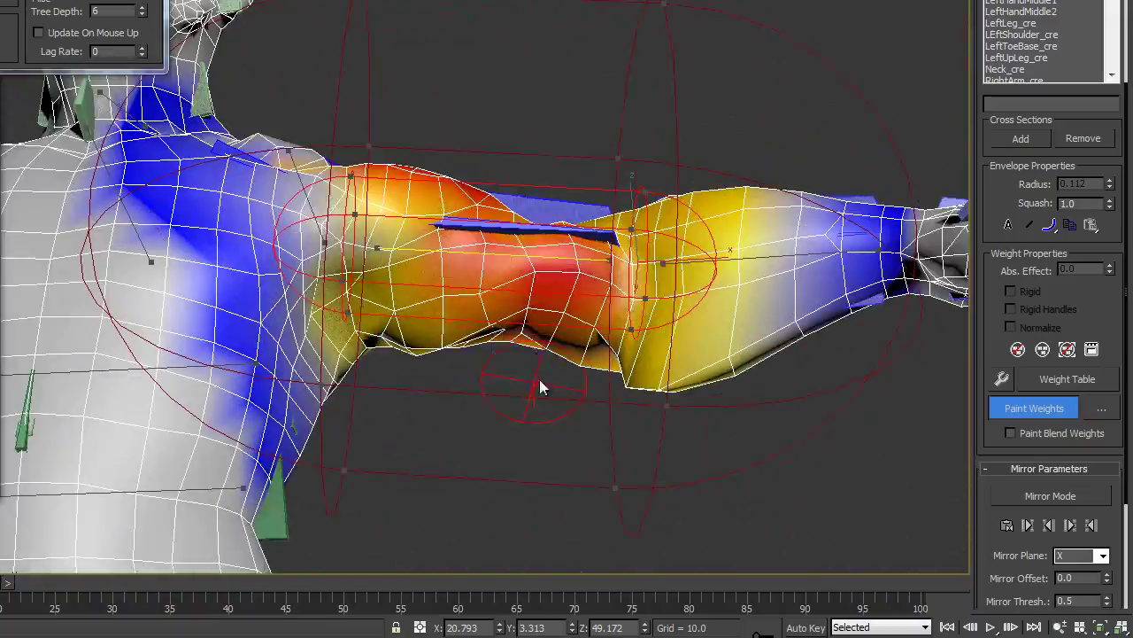
{"action": "middle_click_drag", "start_coordinate": [539, 379], "coordinate": [538, 308], "text": "alt"}
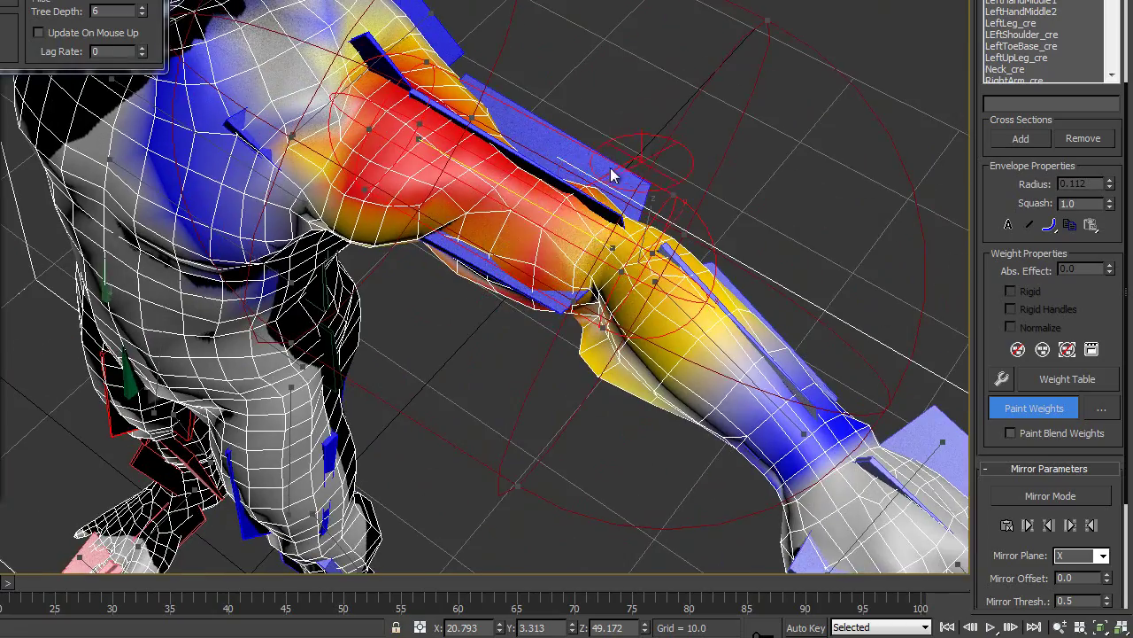
{"action": "middle_click_drag", "start_coordinate": [611, 176], "coordinate": [555, 159], "text": "alt"}
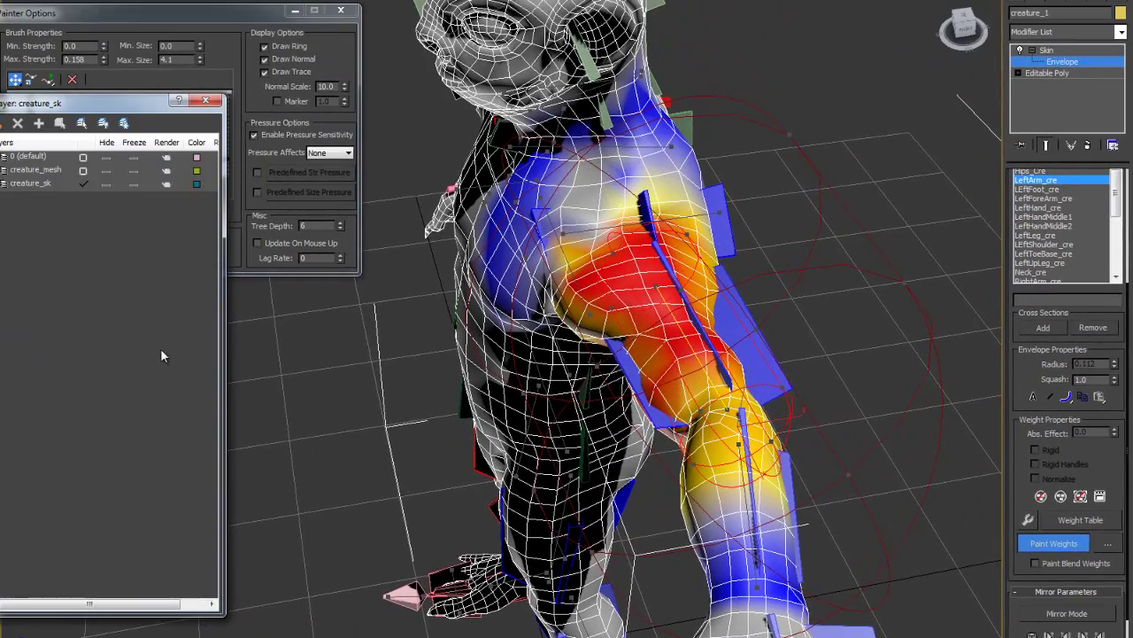
Step: Hide the creature_sk layer and make creature_mesh the current layer
{"action": "left_click_drag", "start_coordinate": [93, 106], "coordinate": [177, 113]}
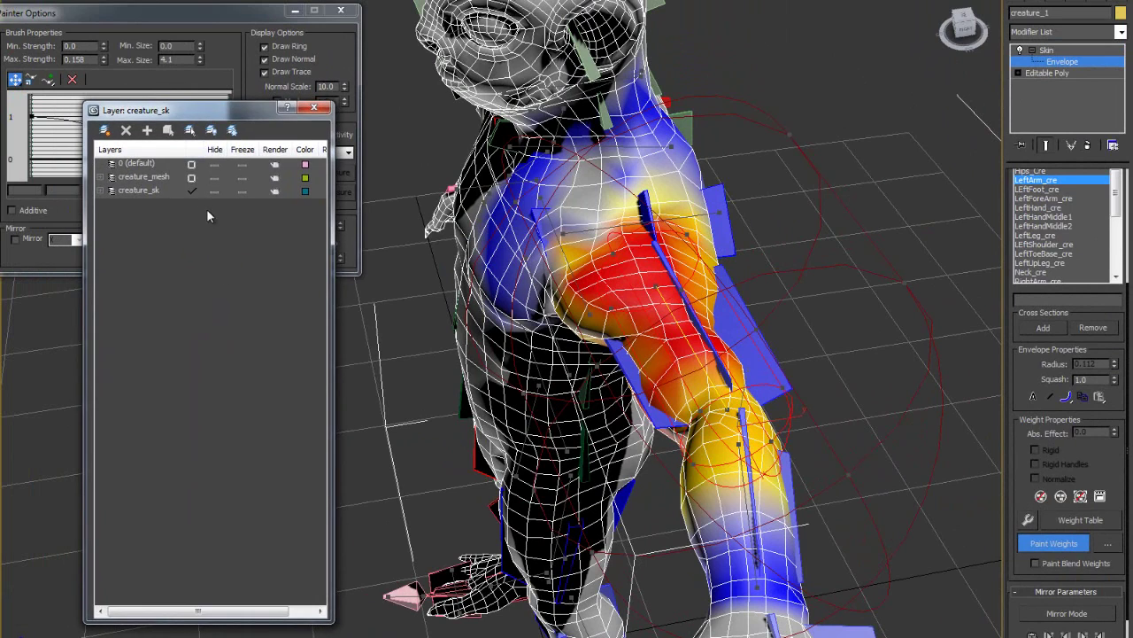
{"action": "left_click", "coordinate": [188, 191]}
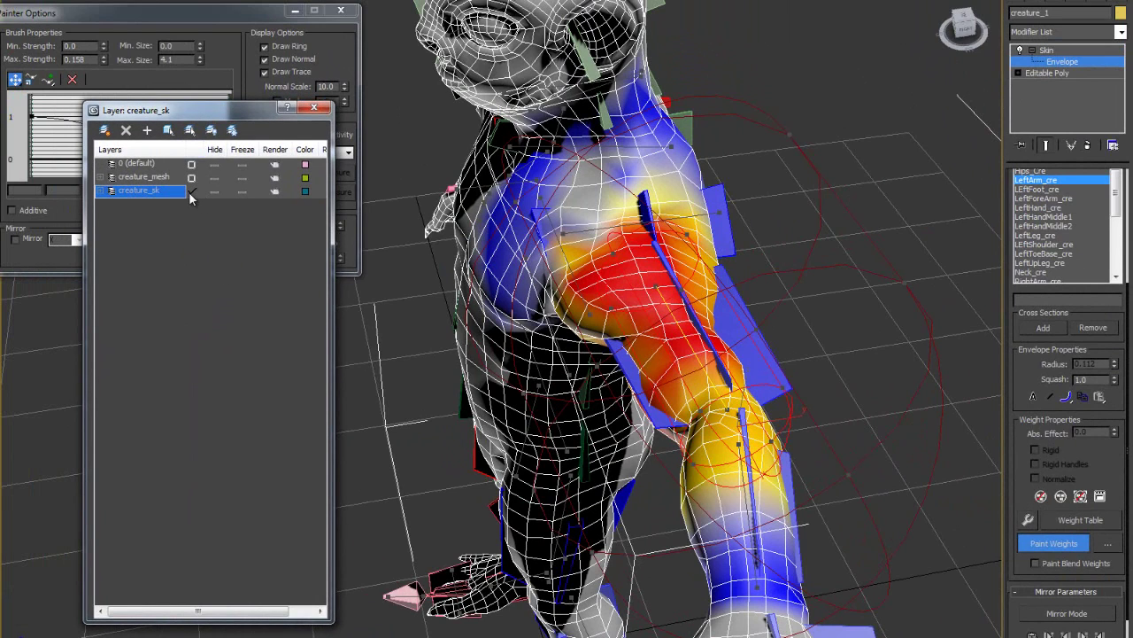
{"action": "left_click", "coordinate": [216, 191]}
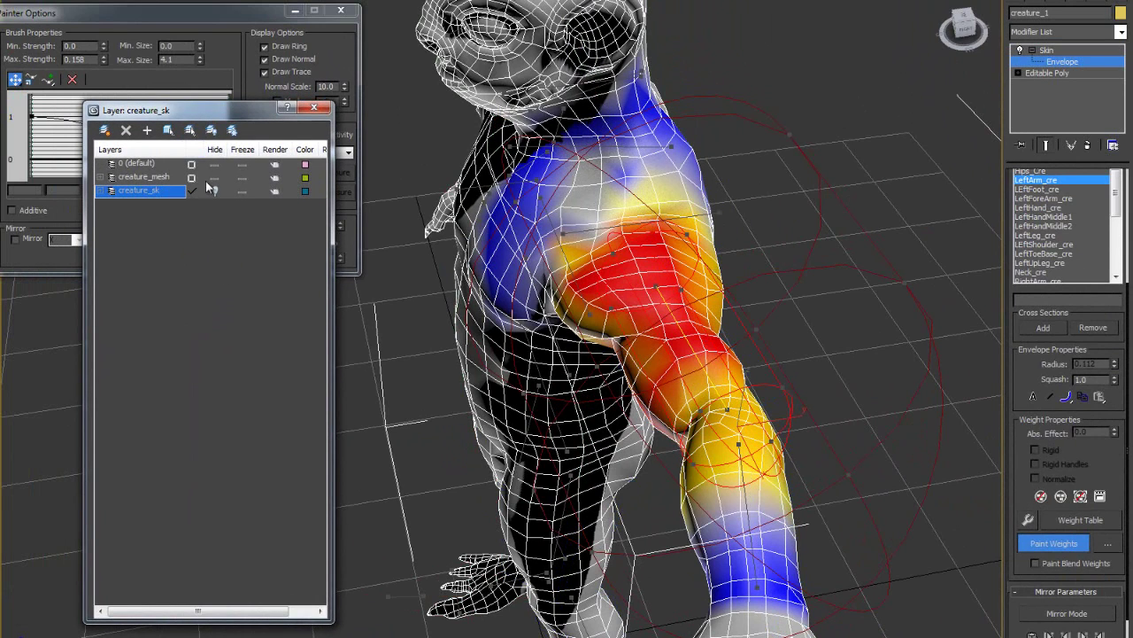
{"action": "left_click", "coordinate": [193, 178]}
{"action": "middle_click_drag", "start_coordinate": [598, 475], "coordinate": [609, 426], "text": "alt"}
{"action": "mouse_move", "coordinate": [576, 388]}
{"action": "middle_mouse_down", "text": "alt"}
{"action": "mouse_move", "coordinate": [578, 357]}
{"action": "mouse_move", "coordinate": [580, 379]}
{"action": "middle_mouse_up", "text": "alt"}
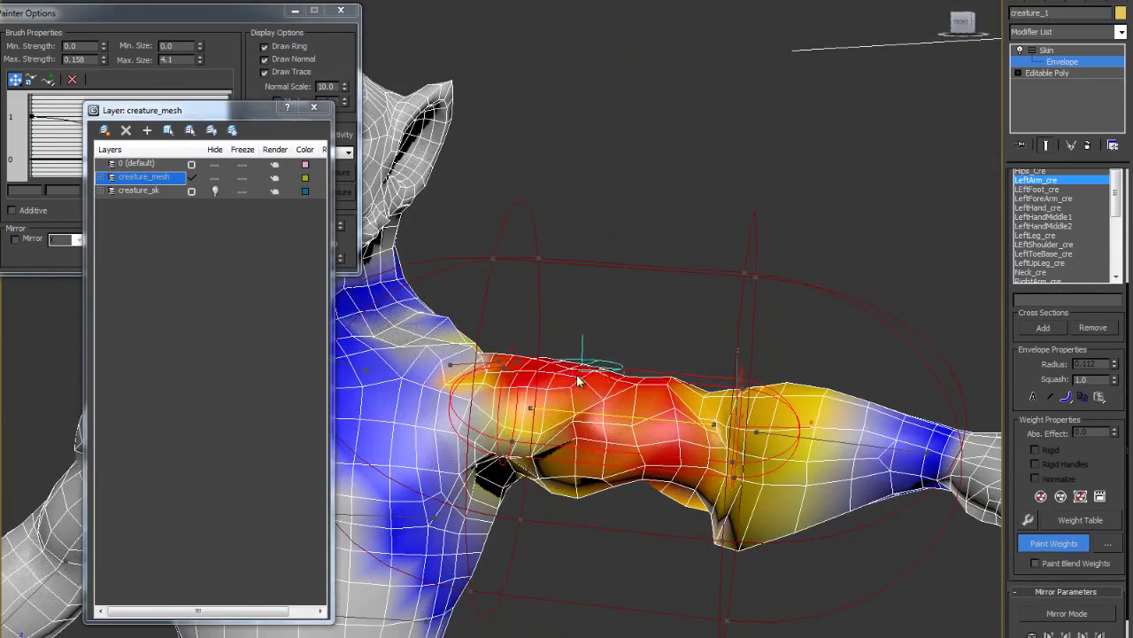
{"action": "scroll", "coordinate": [560, 361], "scroll_direction": "up", "scroll_amount": 5}
{"action": "scroll", "coordinate": [561, 362], "scroll_direction": "down", "scroll_amount": 4}
{"action": "middle_click_drag", "start_coordinate": [587, 330], "coordinate": [593, 239], "text": "alt"}
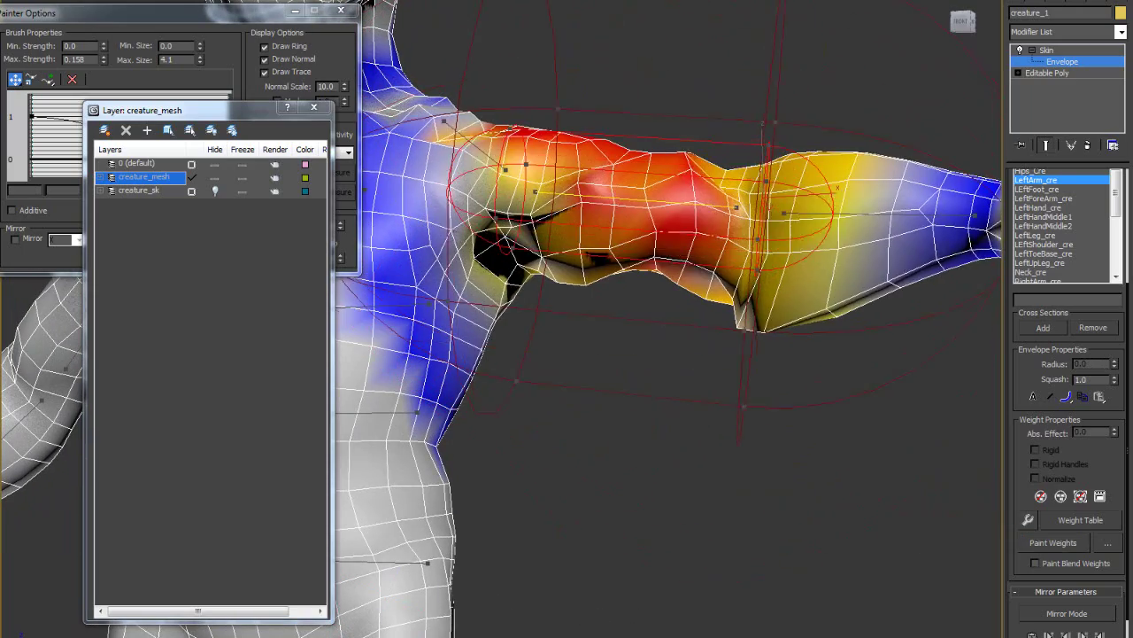
Step: Reduce the brush size to 3.0 and paint stronger LeftArm_cre weight on the front of the upper arm beside the shoulder
{"action": "middle_click_drag", "start_coordinate": [528, 374], "coordinate": [557, 427], "text": "alt"}
{"action": "scroll", "coordinate": [539, 329], "scroll_direction": "up", "scroll_amount": 3}
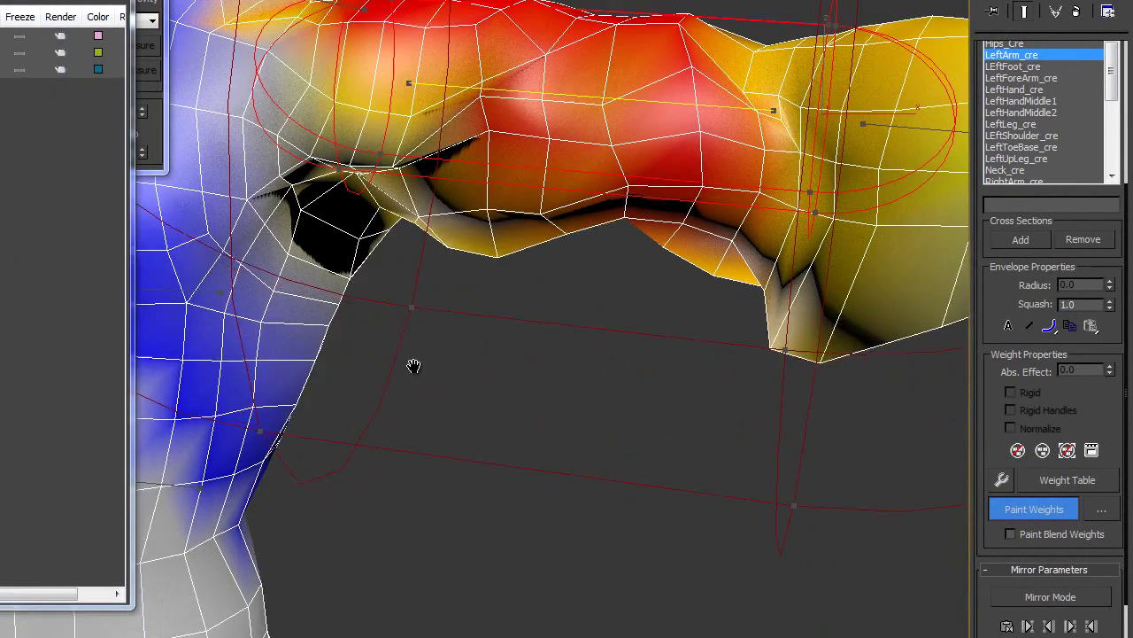
{"action": "middle_click_drag", "start_coordinate": [415, 366], "coordinate": [414, 440]}
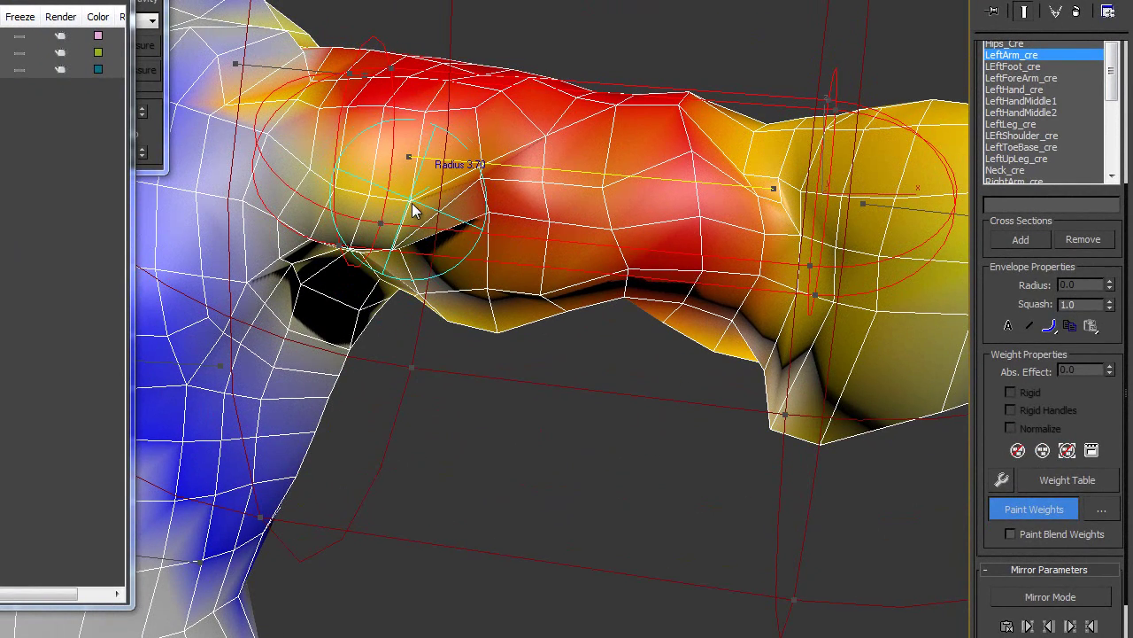
{"action": "left_click_drag", "start_coordinate": [408, 206], "coordinate": [420, 223], "text": "ctrl+shift"}
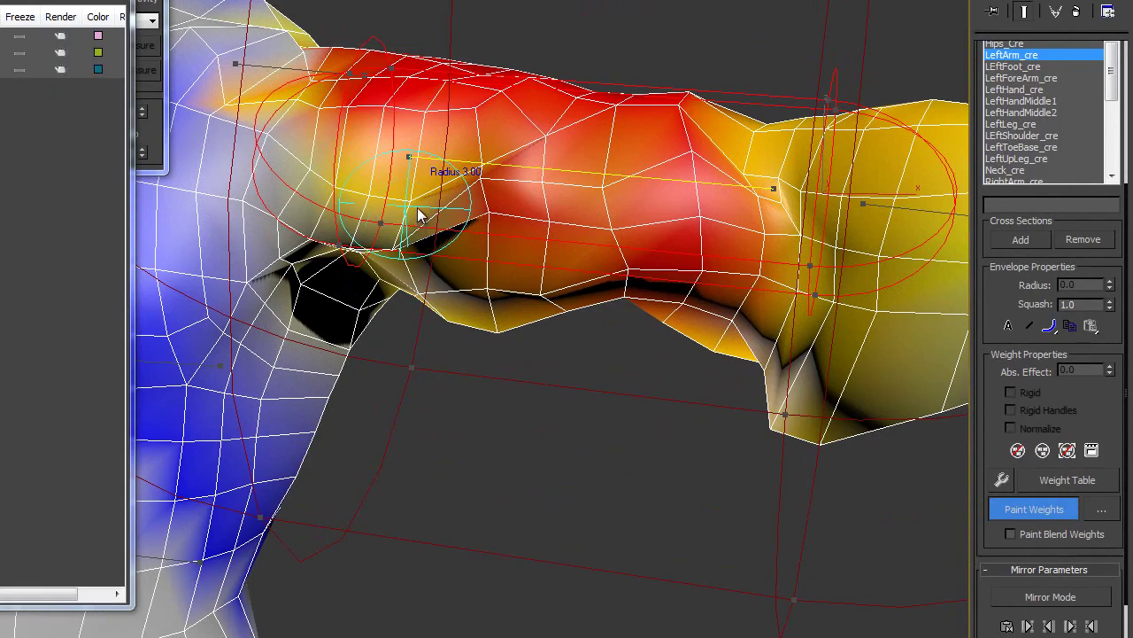
{"action": "mouse_move", "coordinate": [374, 171]}
{"action": "left_mouse_down"}
{"action": "mouse_move", "coordinate": [381, 187]}
{"action": "mouse_move", "coordinate": [307, 158]}
{"action": "left_mouse_up"}
{"action": "mouse_move", "coordinate": [426, 220]}
{"action": "middle_mouse_down", "text": "alt"}
{"action": "mouse_move", "coordinate": [399, 185]}
{"action": "mouse_move", "coordinate": [498, 182]}
{"action": "middle_mouse_up", "text": "alt"}
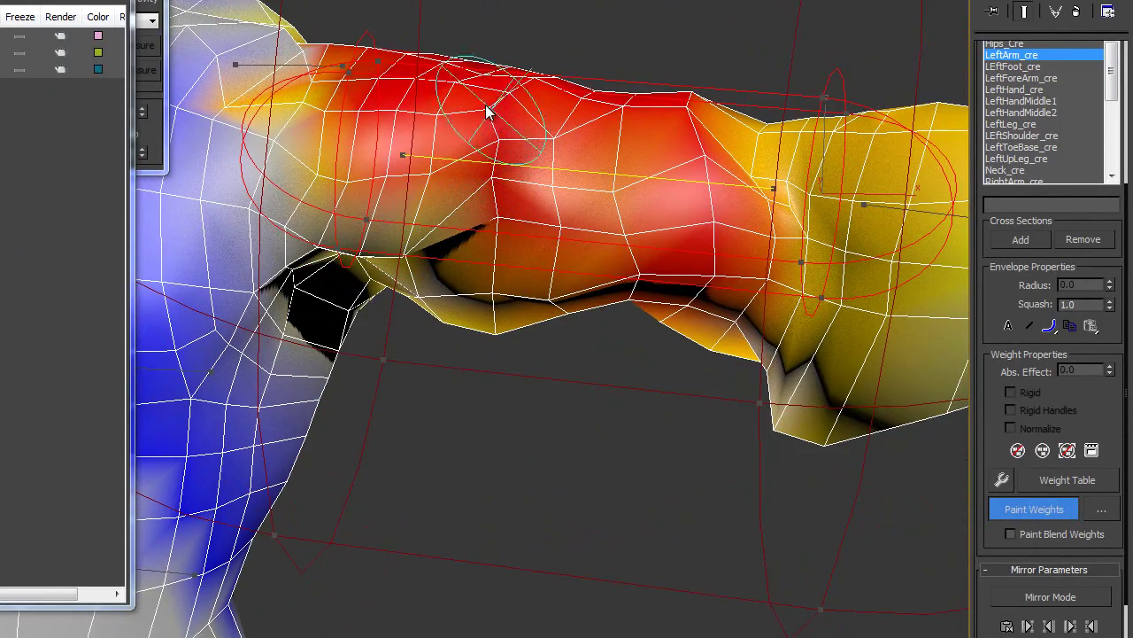
Step: Build up LeftArm_cre weight around the upper arm's front and underside between the armpit and elbow
{"action": "mouse_move", "coordinate": [493, 112]}
{"action": "middle_mouse_down", "text": "alt"}
{"action": "mouse_move", "coordinate": [442, 57]}
{"action": "mouse_move", "coordinate": [380, 263]}
{"action": "middle_mouse_up", "text": "alt"}
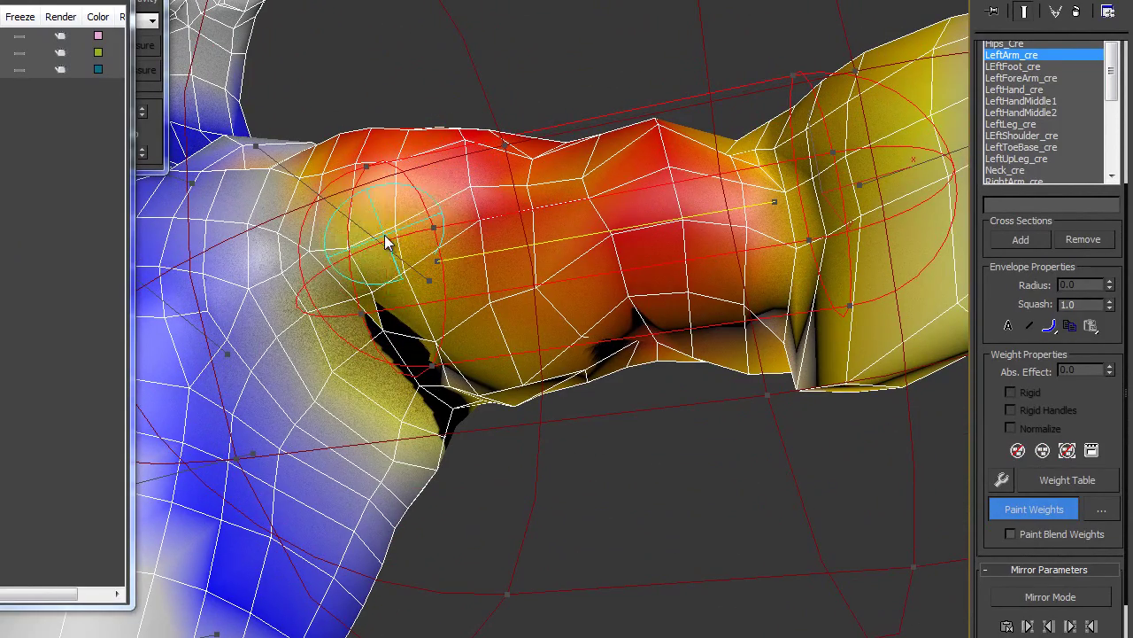
{"action": "mouse_move", "coordinate": [437, 209]}
{"action": "middle_mouse_down", "text": "alt"}
{"action": "mouse_move", "coordinate": [469, 206]}
{"action": "mouse_move", "coordinate": [499, 243]}
{"action": "middle_mouse_up", "text": "alt"}
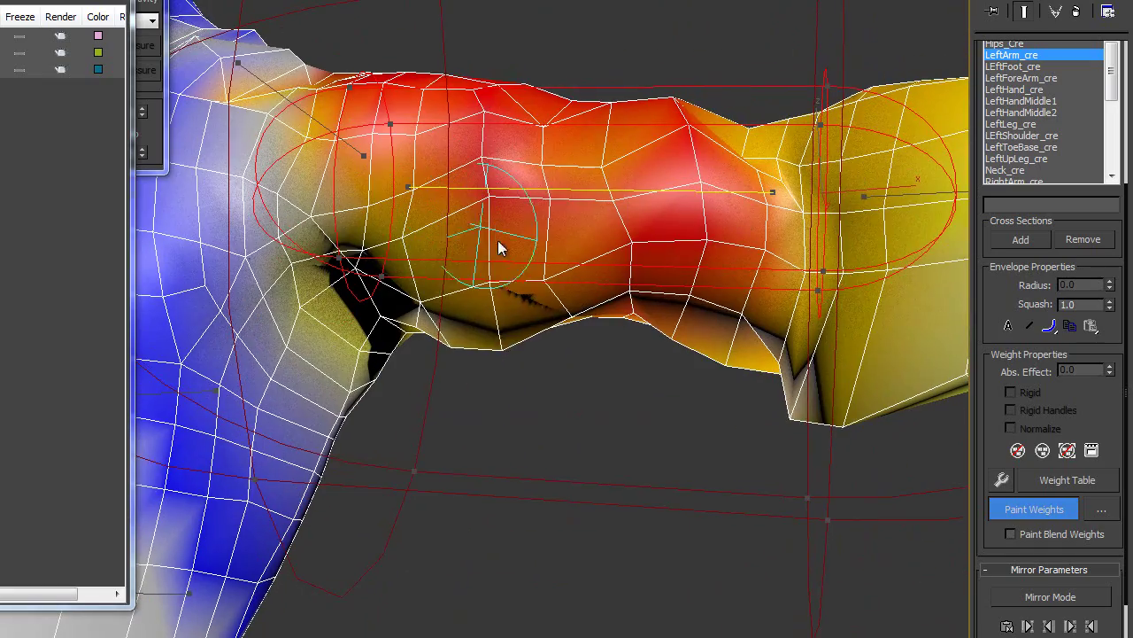
{"action": "middle_click_drag", "start_coordinate": [469, 336], "coordinate": [602, 336], "text": "alt"}
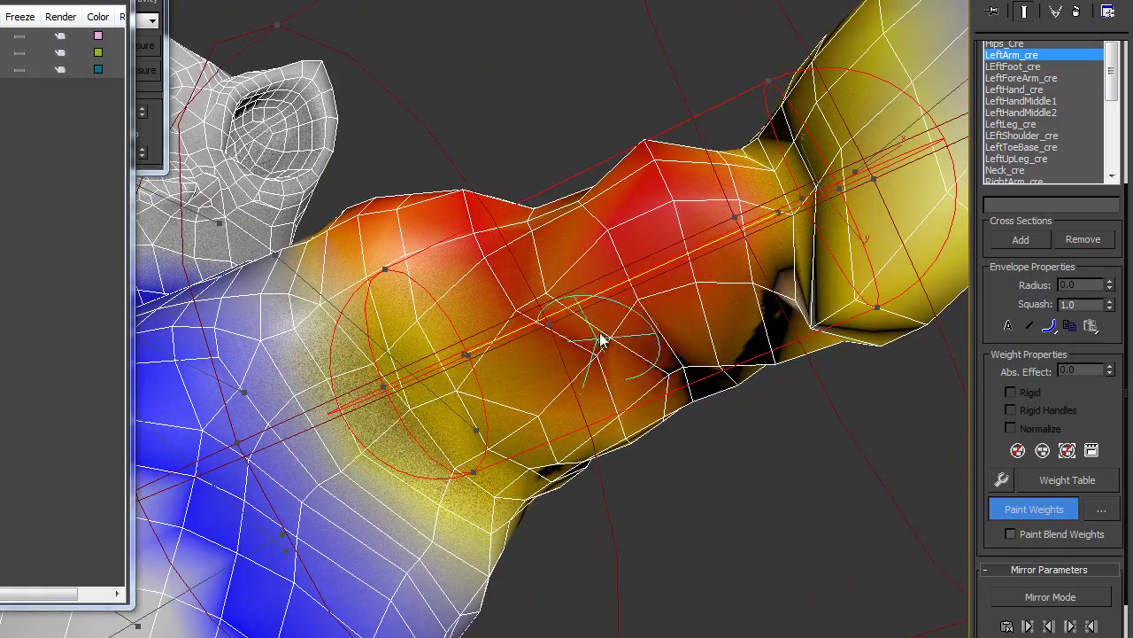
{"action": "mouse_move", "coordinate": [699, 369]}
{"action": "middle_mouse_down", "text": "alt"}
{"action": "mouse_move", "coordinate": [682, 407]}
{"action": "mouse_move", "coordinate": [677, 394]}
{"action": "middle_mouse_up", "text": "alt"}
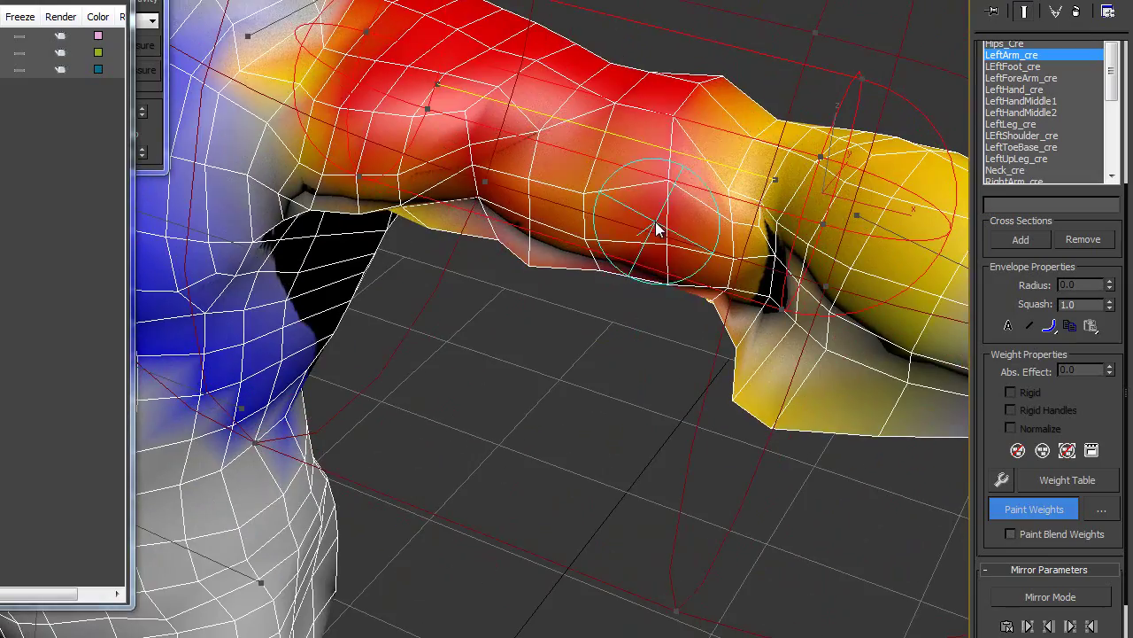
{"action": "mouse_move", "coordinate": [670, 122]}
{"action": "middle_mouse_down", "text": "alt"}
{"action": "mouse_move", "coordinate": [733, 102]}
{"action": "mouse_move", "coordinate": [514, 127]}
{"action": "mouse_move", "coordinate": [817, 235]}
{"action": "mouse_move", "coordinate": [823, 346]}
{"action": "mouse_move", "coordinate": [493, 409]}
{"action": "mouse_move", "coordinate": [505, 359]}
{"action": "mouse_move", "coordinate": [399, 359]}
{"action": "mouse_move", "coordinate": [552, 364]}
{"action": "middle_mouse_up", "text": "alt"}
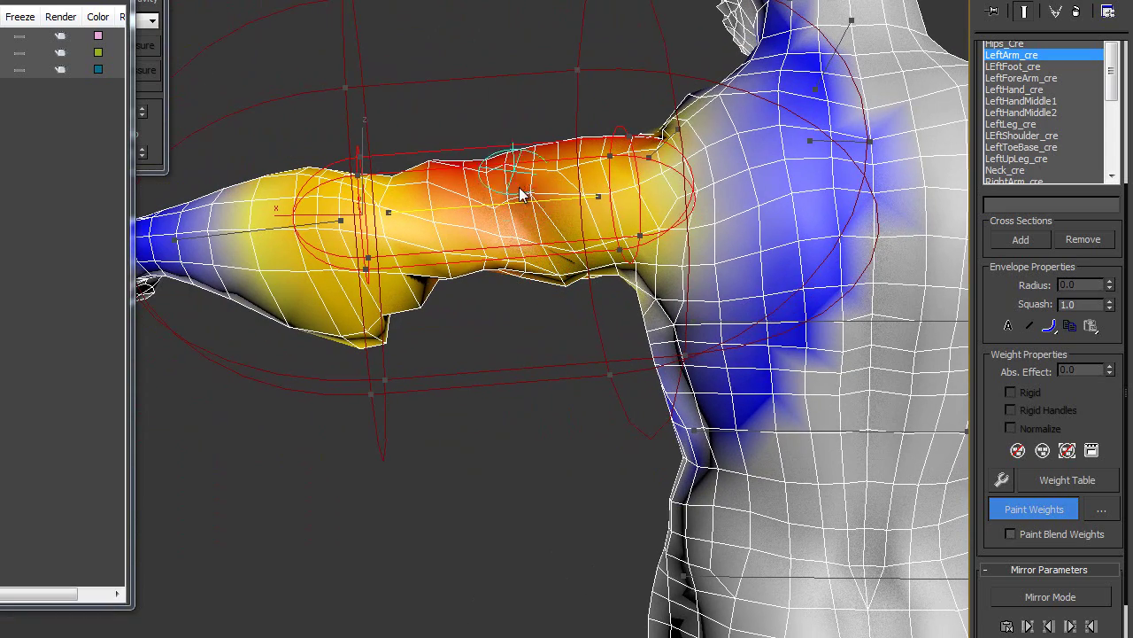
Step: Paint stronger LeftArm_cre weight across the back of the left upper arm and its rear underside
{"action": "mouse_move", "coordinate": [511, 190]}
{"action": "left_mouse_down"}
{"action": "mouse_move", "coordinate": [505, 228]}
{"action": "mouse_move", "coordinate": [559, 237]}
{"action": "left_mouse_up"}
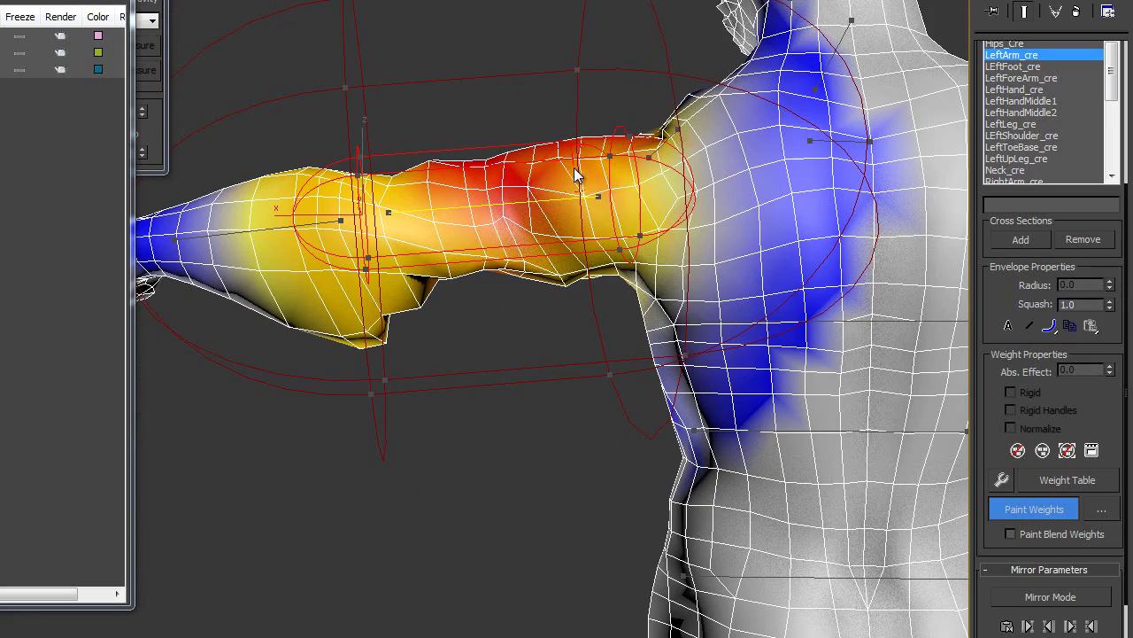
{"action": "mouse_move", "coordinate": [514, 182]}
{"action": "middle_mouse_down", "text": "alt"}
{"action": "mouse_move", "coordinate": [564, 261]}
{"action": "mouse_move", "coordinate": [481, 348]}
{"action": "mouse_move", "coordinate": [471, 268]}
{"action": "middle_mouse_up", "text": "alt"}
{"action": "scroll", "coordinate": [524, 299], "scroll_direction": "up", "scroll_amount": 3}
{"action": "mouse_move", "coordinate": [476, 215]}
{"action": "left_mouse_down"}
{"action": "mouse_move", "coordinate": [498, 203]}
{"action": "mouse_move", "coordinate": [449, 191]}
{"action": "left_mouse_up"}
{"action": "mouse_move", "coordinate": [541, 220]}
{"action": "left_mouse_down"}
{"action": "mouse_move", "coordinate": [572, 185]}
{"action": "mouse_move", "coordinate": [608, 245]}
{"action": "left_mouse_up"}
Step: Examine the left arm and armpit from below, behind and in front, and scrub the timeline near frame 15 to check the deformation
{"action": "mouse_move", "coordinate": [607, 245]}
{"action": "middle_mouse_down", "text": "alt"}
{"action": "mouse_move", "coordinate": [576, 257]}
{"action": "mouse_move", "coordinate": [558, 124]}
{"action": "mouse_move", "coordinate": [614, 135]}
{"action": "mouse_move", "coordinate": [665, 193]}
{"action": "mouse_move", "coordinate": [602, 401]}
{"action": "middle_mouse_up", "text": "alt"}
{"action": "middle_click_drag", "start_coordinate": [522, 401], "coordinate": [485, 397], "text": "alt"}
{"action": "scroll", "coordinate": [489, 381], "scroll_direction": "up", "scroll_amount": 3}
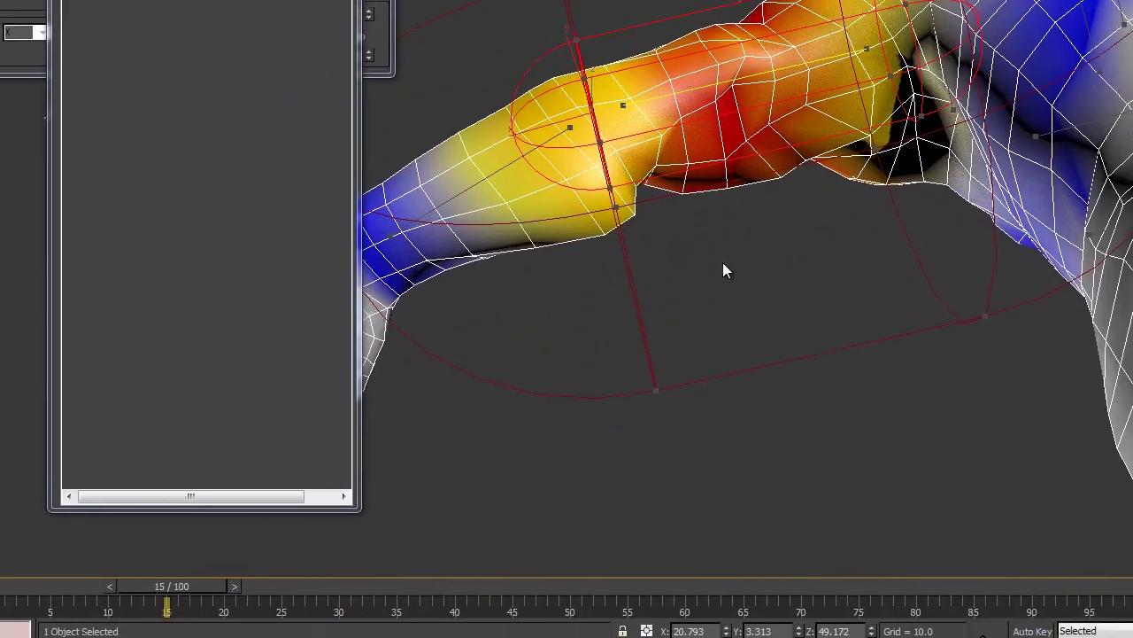
{"action": "middle_click_drag", "start_coordinate": [495, 356], "coordinate": [369, 390], "text": "alt"}
{"action": "middle_click_drag", "start_coordinate": [655, 276], "coordinate": [691, 185], "text": "alt"}
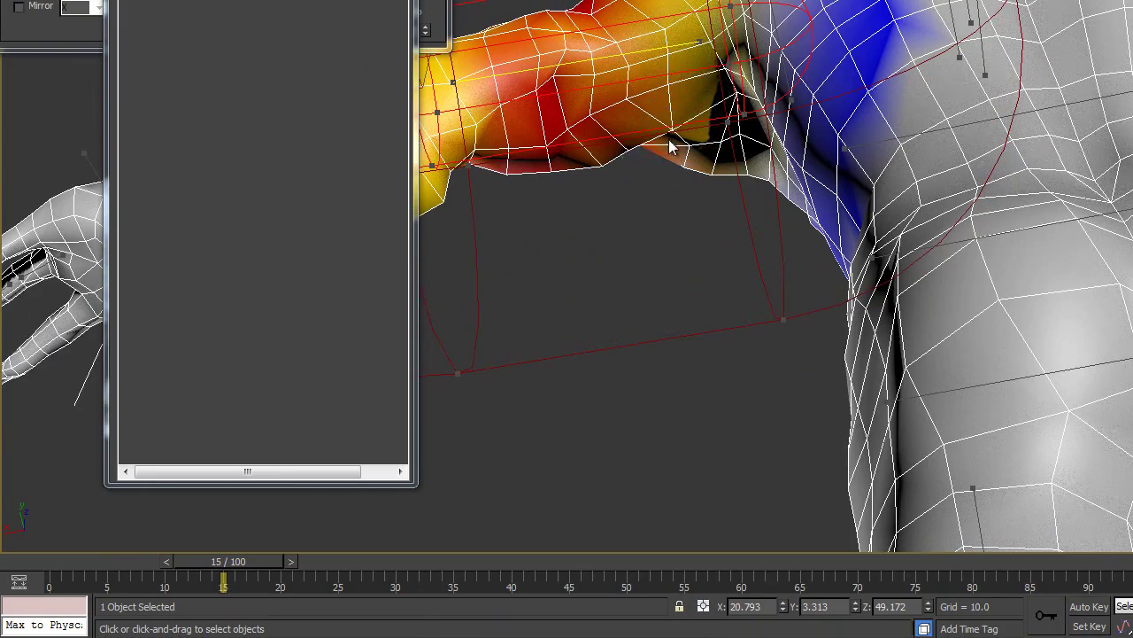
{"action": "middle_click_drag", "start_coordinate": [688, 97], "coordinate": [691, 358], "text": "alt"}
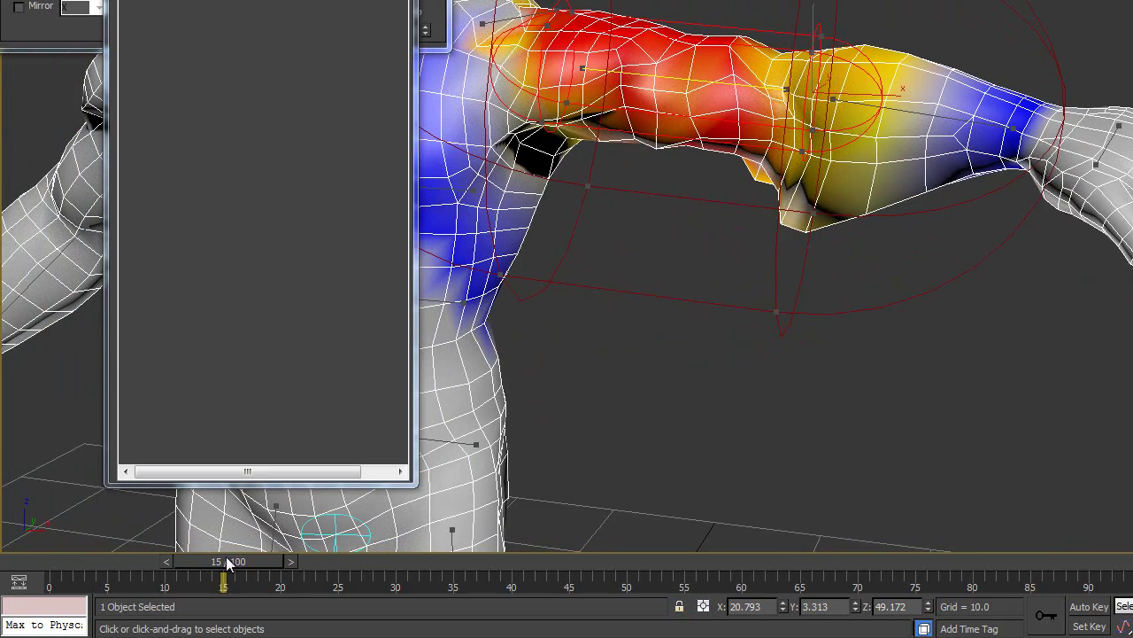
{"action": "mouse_move", "coordinate": [229, 564]}
{"action": "left_mouse_down"}
{"action": "mouse_move", "coordinate": [56, 564]}
{"action": "mouse_move", "coordinate": [249, 564]}
{"action": "left_mouse_up"}
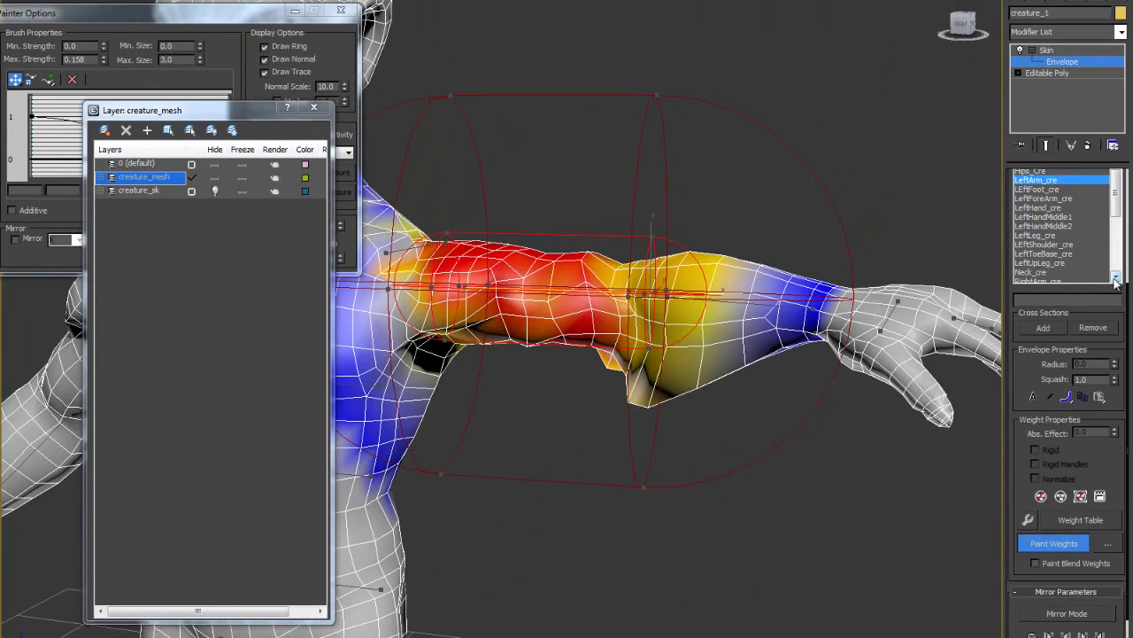
Step: Examine the spread of LeftArm_cre weights over the chest, shoulder and arm from the front
{"action": "left_click", "coordinate": [1116, 280]}
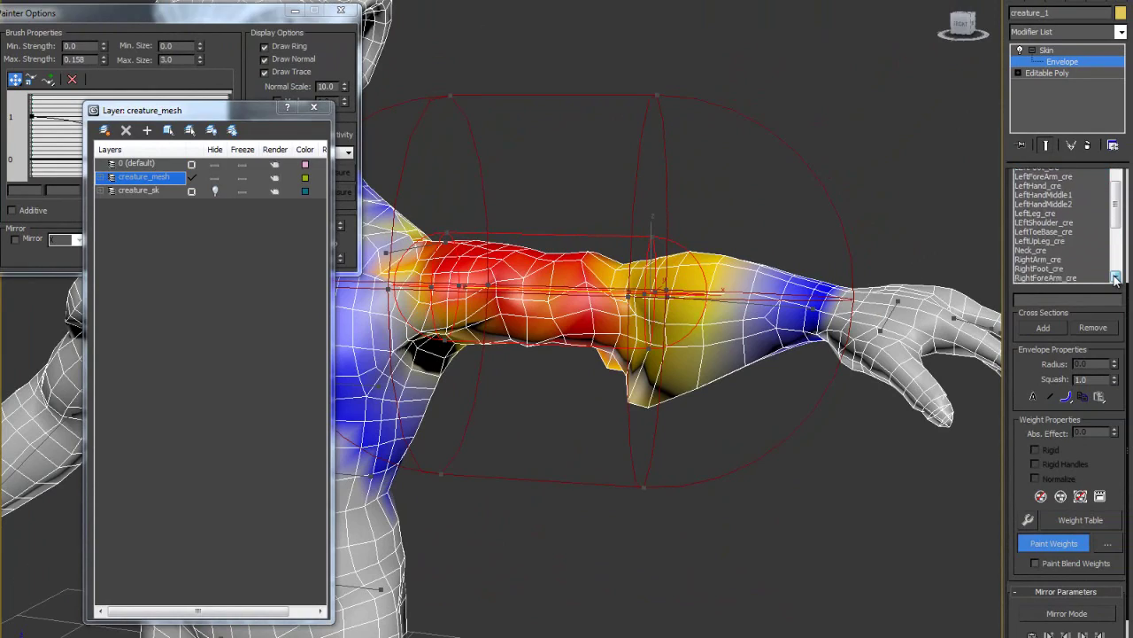
{"action": "middle_click_drag", "start_coordinate": [523, 315], "coordinate": [740, 362]}
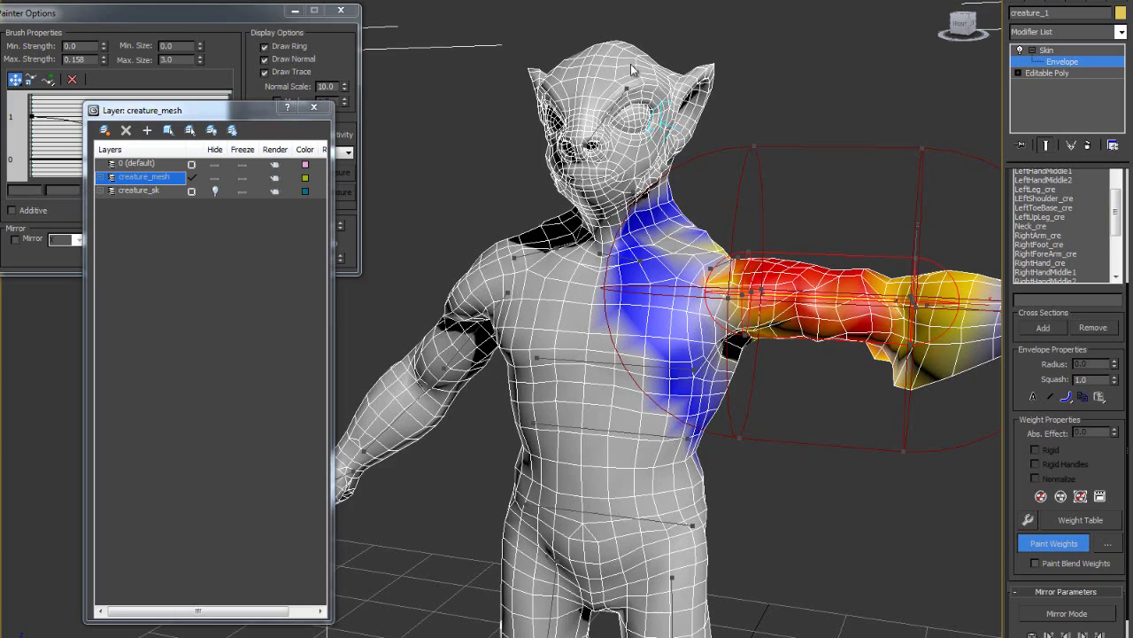
{"action": "middle_click_drag", "start_coordinate": [632, 344], "coordinate": [673, 350], "text": "alt"}
{"action": "scroll", "coordinate": [808, 474], "scroll_direction": "down", "scroll_amount": 5}
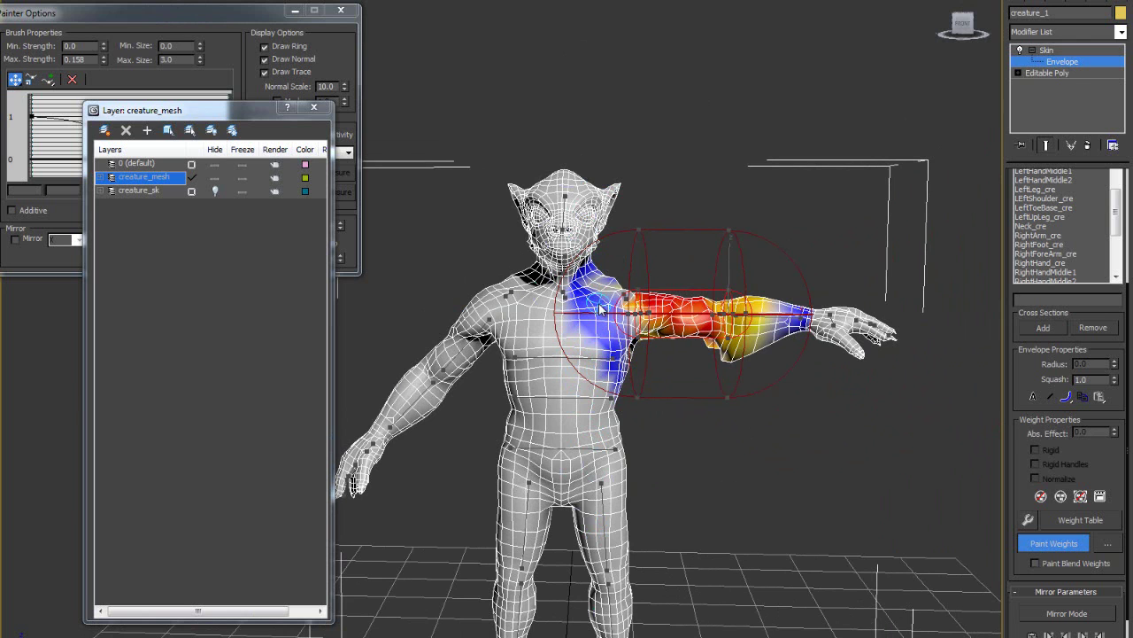
{"action": "scroll", "coordinate": [618, 274], "scroll_direction": "down", "scroll_amount": 1}
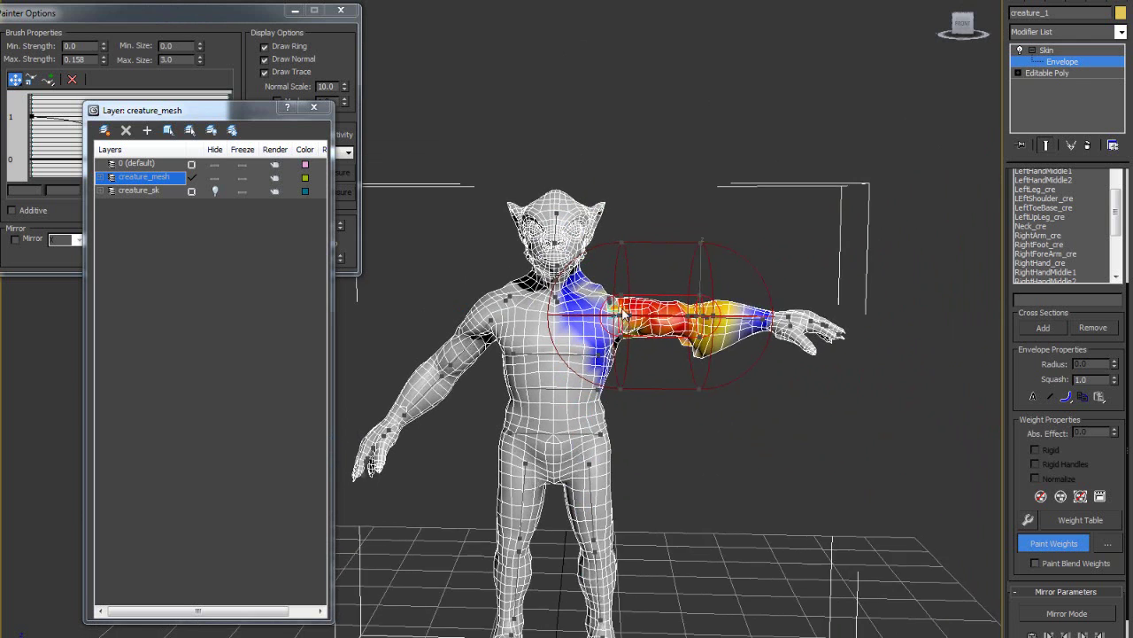
{"action": "scroll", "coordinate": [619, 281], "scroll_direction": "up", "scroll_amount": 3}
{"action": "scroll", "coordinate": [689, 372], "scroll_direction": "down", "scroll_amount": 1}
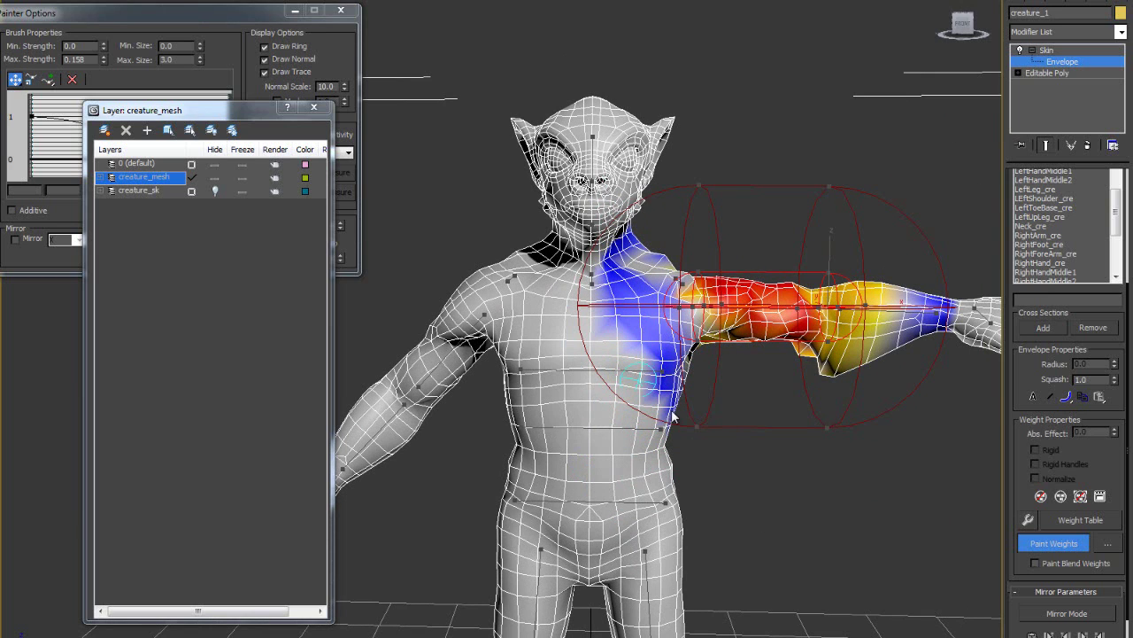
{"action": "scroll", "coordinate": [518, 354], "scroll_direction": "up", "scroll_amount": 1}
{"action": "middle_click_drag", "start_coordinate": [658, 403], "coordinate": [519, 402]}
{"action": "scroll", "coordinate": [533, 399], "scroll_direction": "up", "scroll_amount": 2}
{"action": "scroll", "coordinate": [532, 400], "scroll_direction": "up", "scroll_amount": 2}
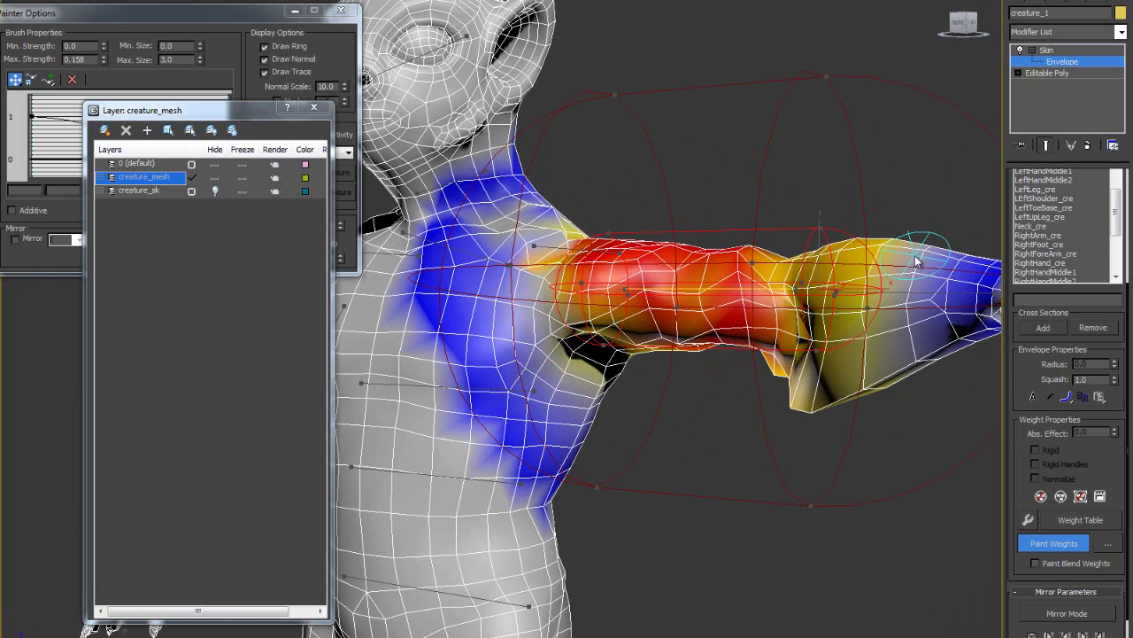
Step: Check the LeftShoulder_cre bone's weight area and select the LeftForeArm_cre bone for weight painting
{"action": "left_click", "coordinate": [1120, 275]}
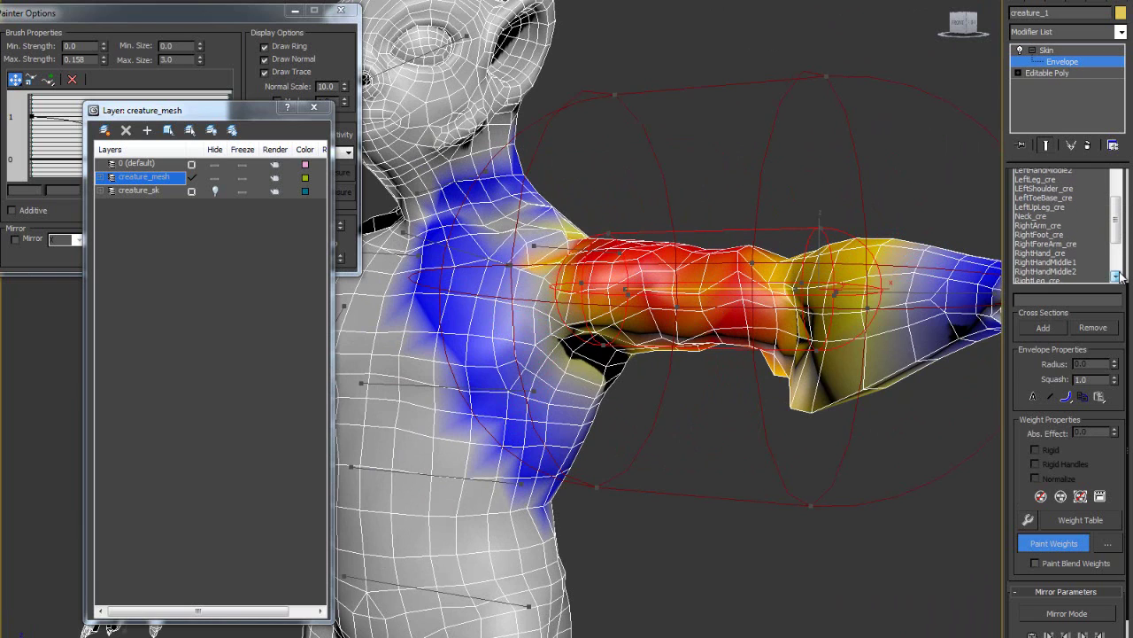
{"action": "left_click", "coordinate": [1119, 275]}
{"action": "left_click", "coordinate": [1119, 275]}
{"action": "left_click_drag", "start_coordinate": [1117, 232], "coordinate": [1116, 221]}
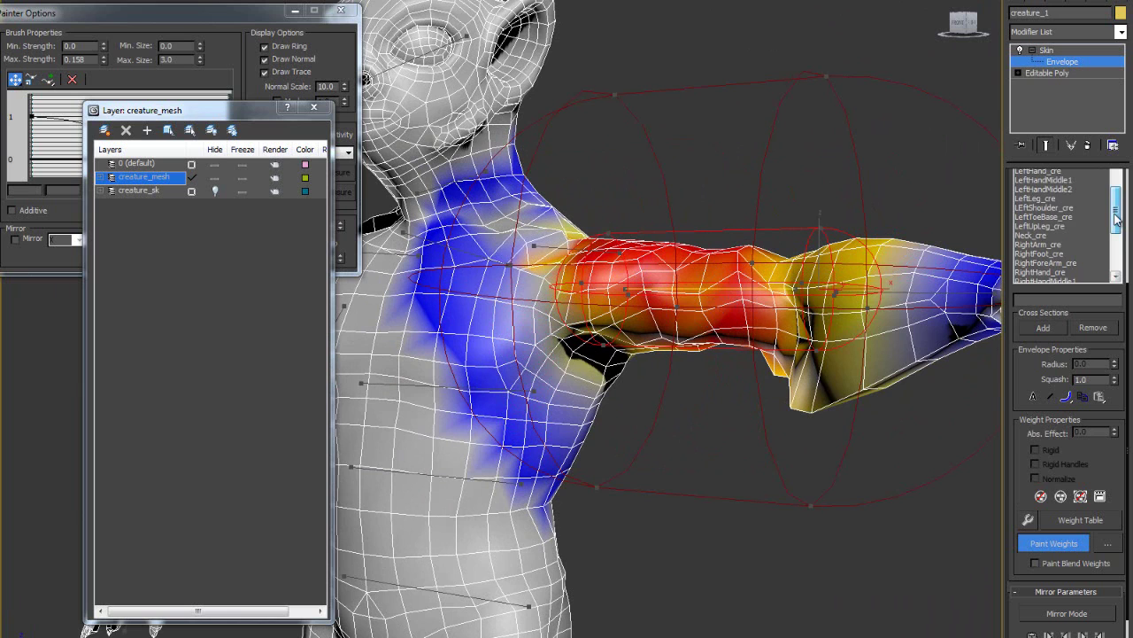
{"action": "left_click", "coordinate": [1067, 207]}
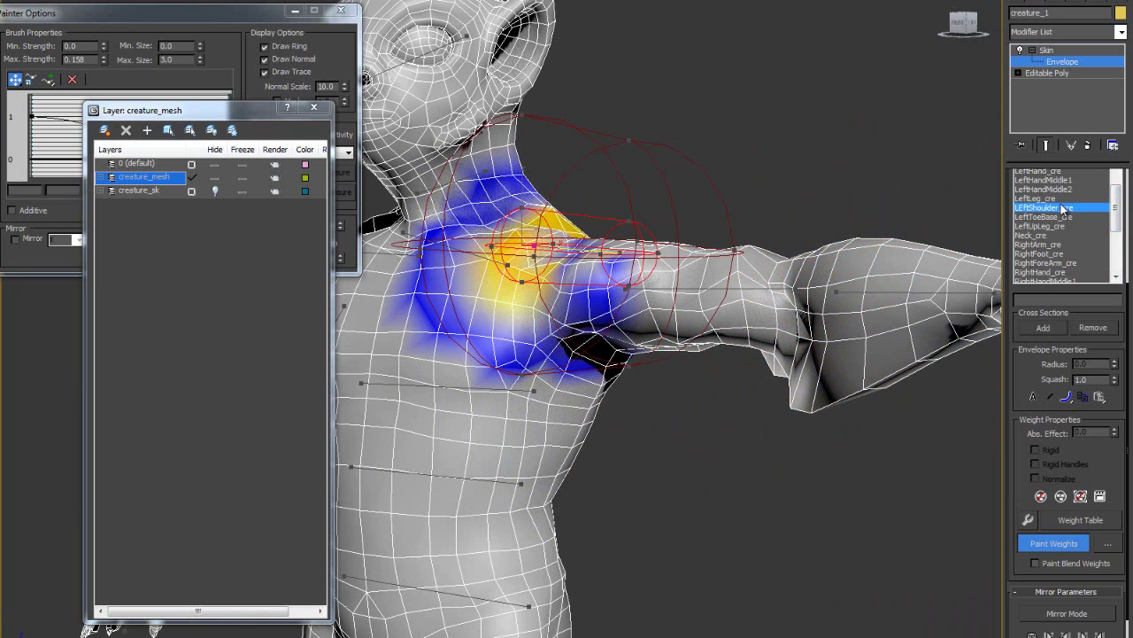
{"action": "left_click", "coordinate": [1059, 217]}
{"action": "left_click_drag", "start_coordinate": [1118, 228], "coordinate": [1123, 205]}
{"action": "left_click", "coordinate": [1054, 199]}
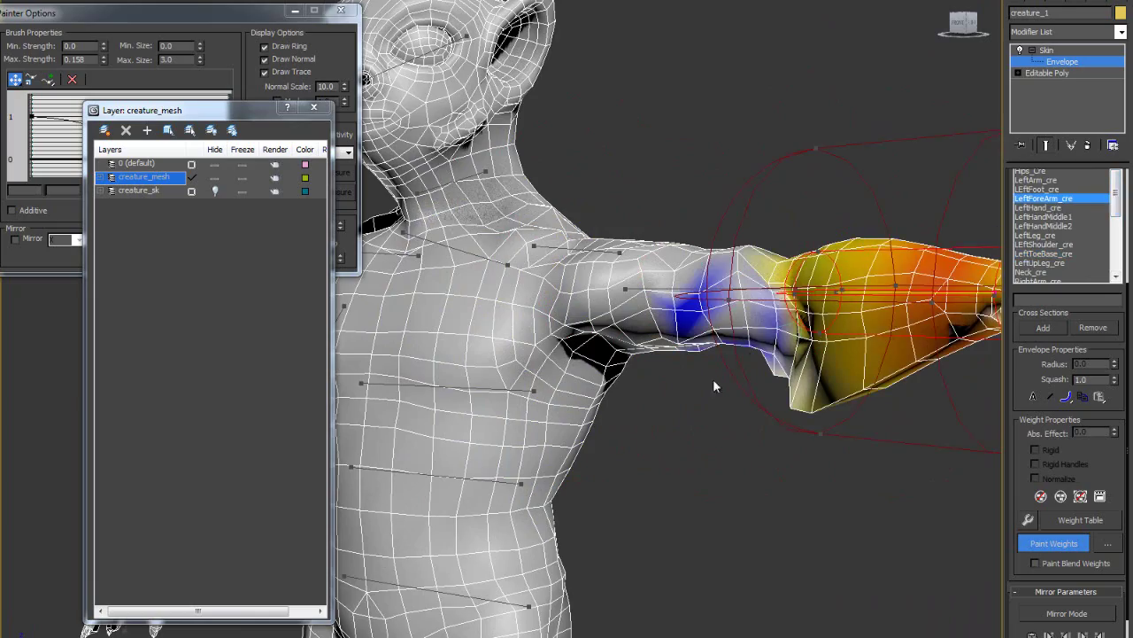
Step: Paint stronger LeftForeArm_cre weight just below the elbow and along the side of the forearm
{"action": "mouse_move", "coordinate": [713, 379]}
{"action": "middle_mouse_down", "text": "alt"}
{"action": "mouse_move", "coordinate": [742, 421]}
{"action": "mouse_move", "coordinate": [678, 397]}
{"action": "mouse_move", "coordinate": [592, 402]}
{"action": "mouse_move", "coordinate": [594, 297]}
{"action": "mouse_move", "coordinate": [613, 302]}
{"action": "mouse_move", "coordinate": [620, 333]}
{"action": "middle_mouse_up", "text": "alt"}
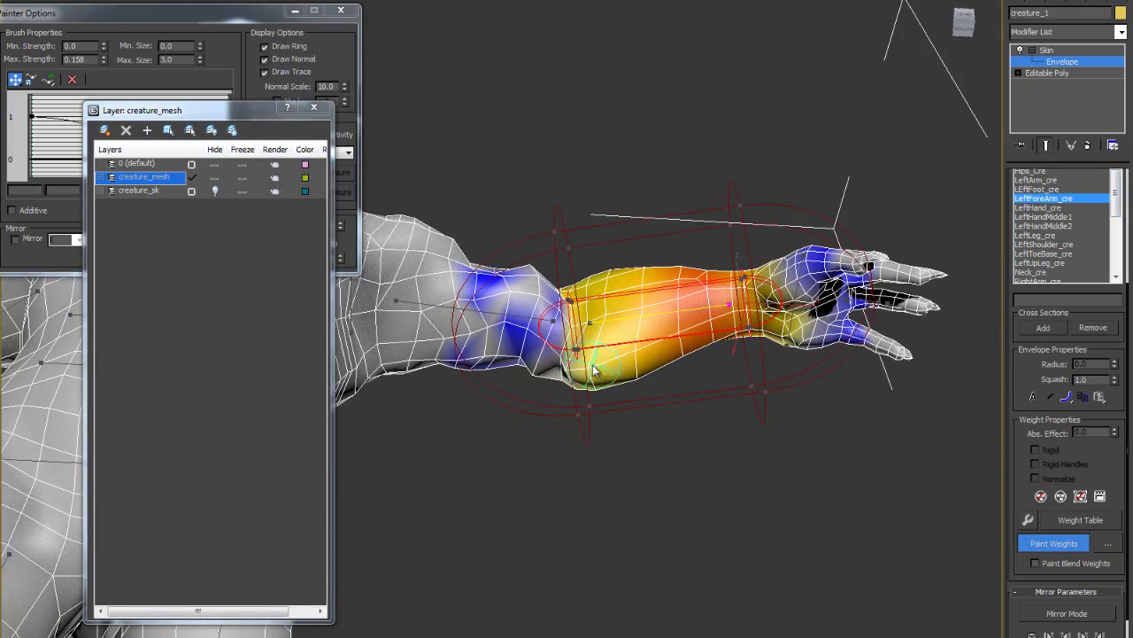
{"action": "mouse_move", "coordinate": [593, 368]}
{"action": "left_mouse_down"}
{"action": "mouse_move", "coordinate": [567, 372]}
{"action": "mouse_move", "coordinate": [610, 311]}
{"action": "mouse_move", "coordinate": [602, 377]}
{"action": "left_mouse_up"}
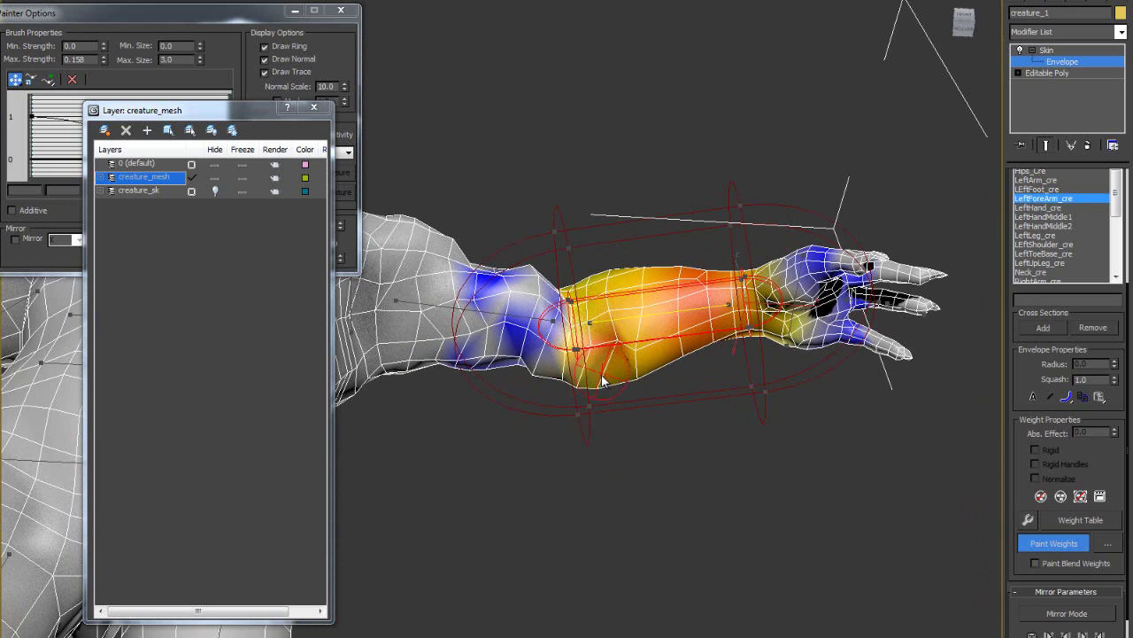
{"action": "middle_click_drag", "start_coordinate": [697, 396], "coordinate": [656, 306], "text": "alt"}
{"action": "left_click_drag", "start_coordinate": [636, 305], "coordinate": [654, 305]}
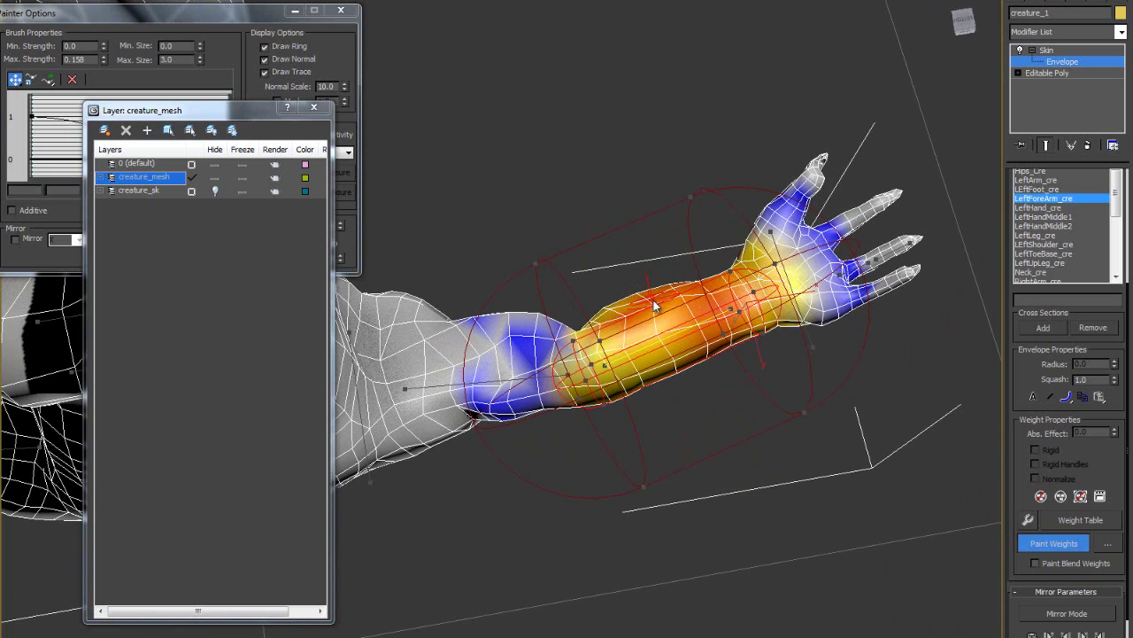
{"action": "middle_click_drag", "start_coordinate": [610, 240], "coordinate": [605, 359], "text": "alt"}
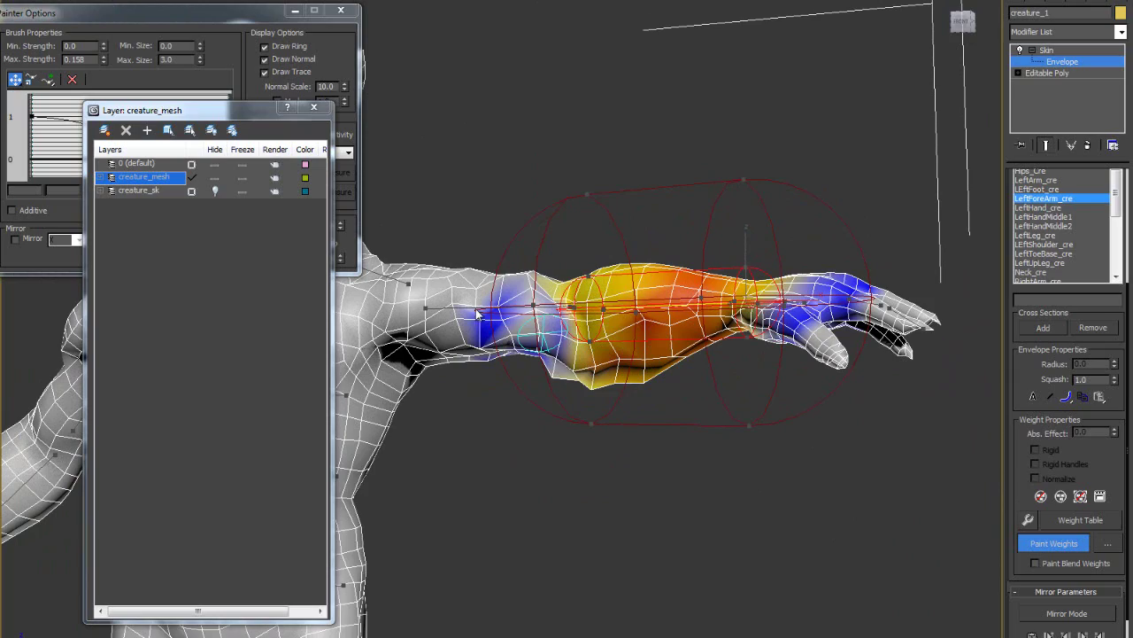
Step: Show the creature_sk layer's bones again and paint LeftForeArm_cre weight along the forearm from near the wrist toward the elbow
{"action": "left_click", "coordinate": [215, 190]}
{"action": "middle_click_drag", "start_coordinate": [620, 478], "coordinate": [706, 261], "text": "alt"}
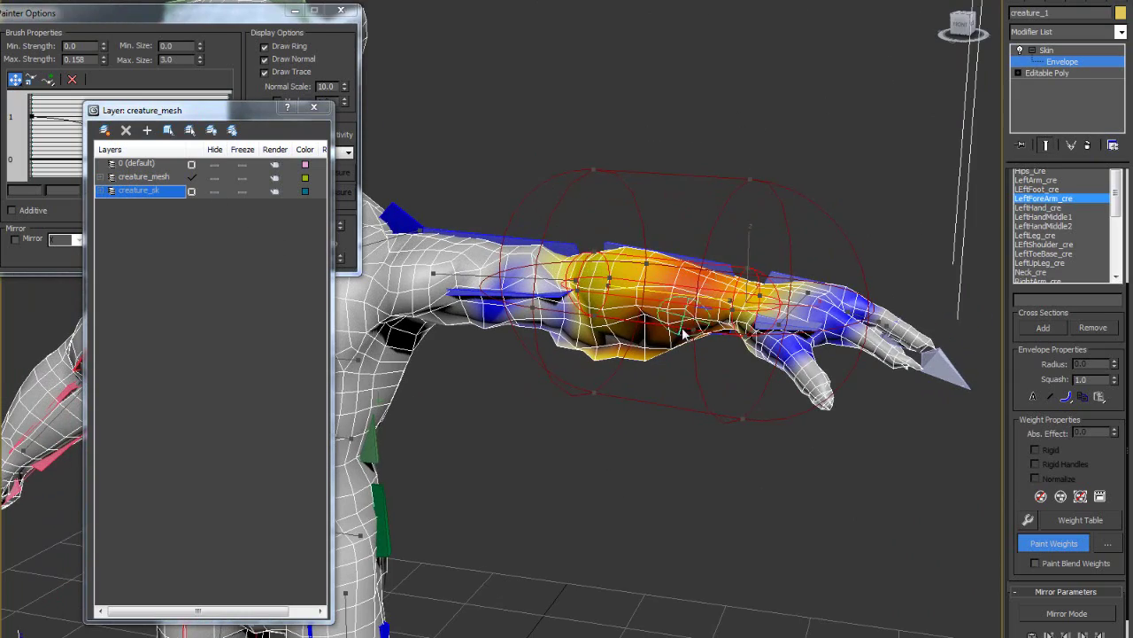
{"action": "mouse_move", "coordinate": [684, 333]}
{"action": "middle_mouse_down", "text": "alt"}
{"action": "mouse_move", "coordinate": [660, 403]}
{"action": "mouse_move", "coordinate": [643, 341]}
{"action": "middle_mouse_up", "text": "alt"}
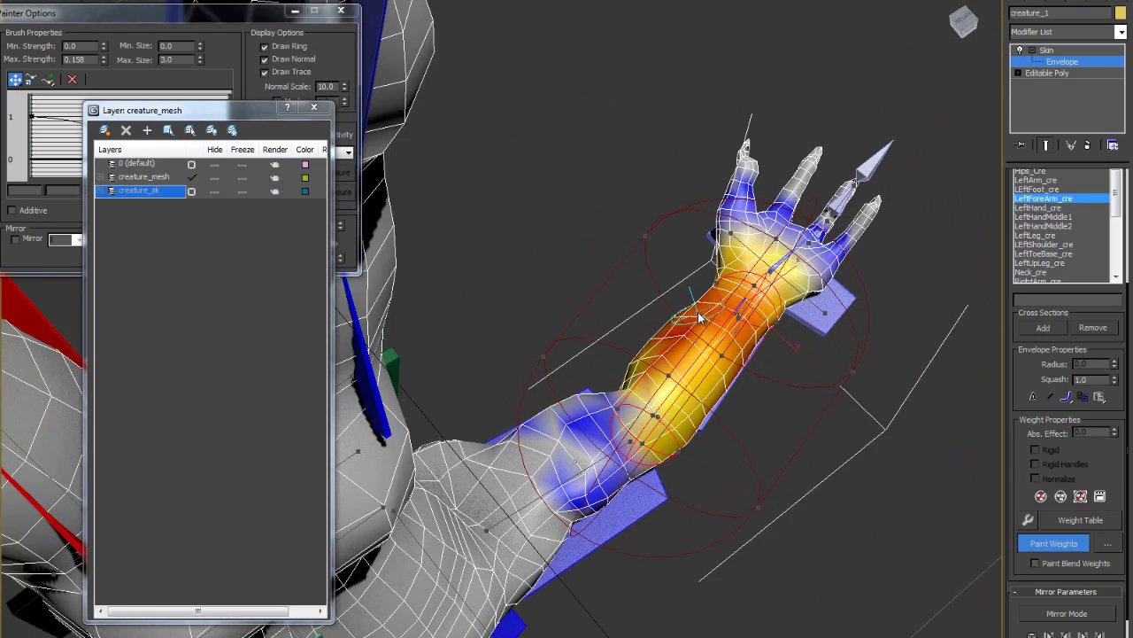
{"action": "left_click_drag", "start_coordinate": [698, 317], "coordinate": [641, 394]}
Step: Paint stronger LeftForeArm_cre weight down the middle of the forearm's underside and its outer edge
{"action": "scroll", "coordinate": [619, 295], "scroll_direction": "down", "scroll_amount": 5}
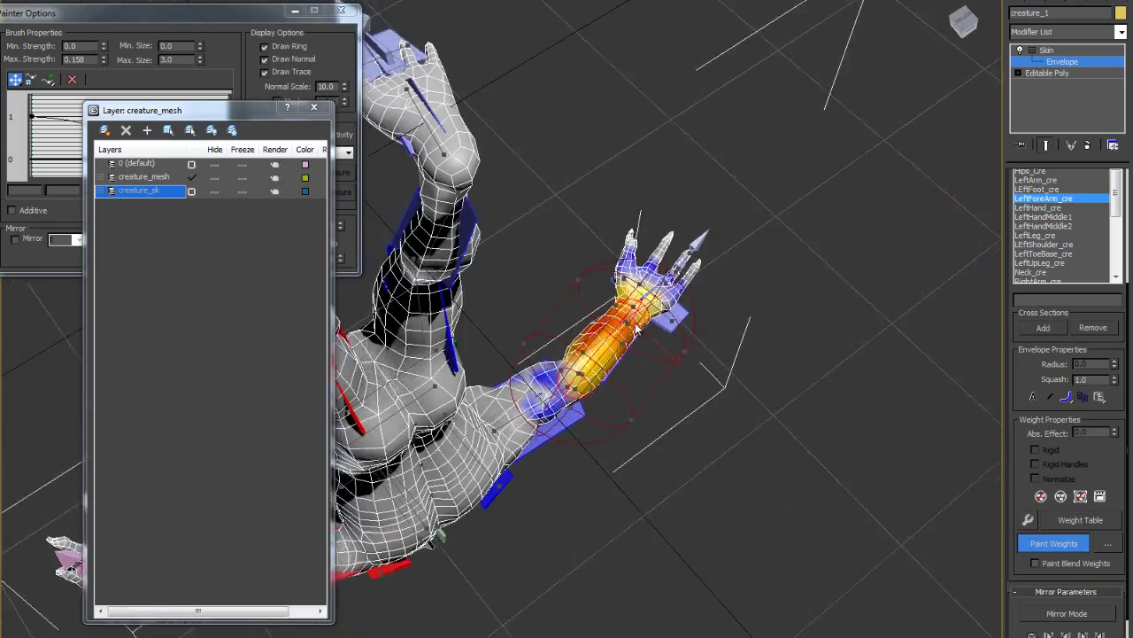
{"action": "scroll", "coordinate": [635, 257], "scroll_direction": "up", "scroll_amount": 9}
{"action": "scroll", "coordinate": [673, 268], "scroll_direction": "down", "scroll_amount": 4}
{"action": "middle_click_drag", "start_coordinate": [716, 169], "coordinate": [574, 375]}
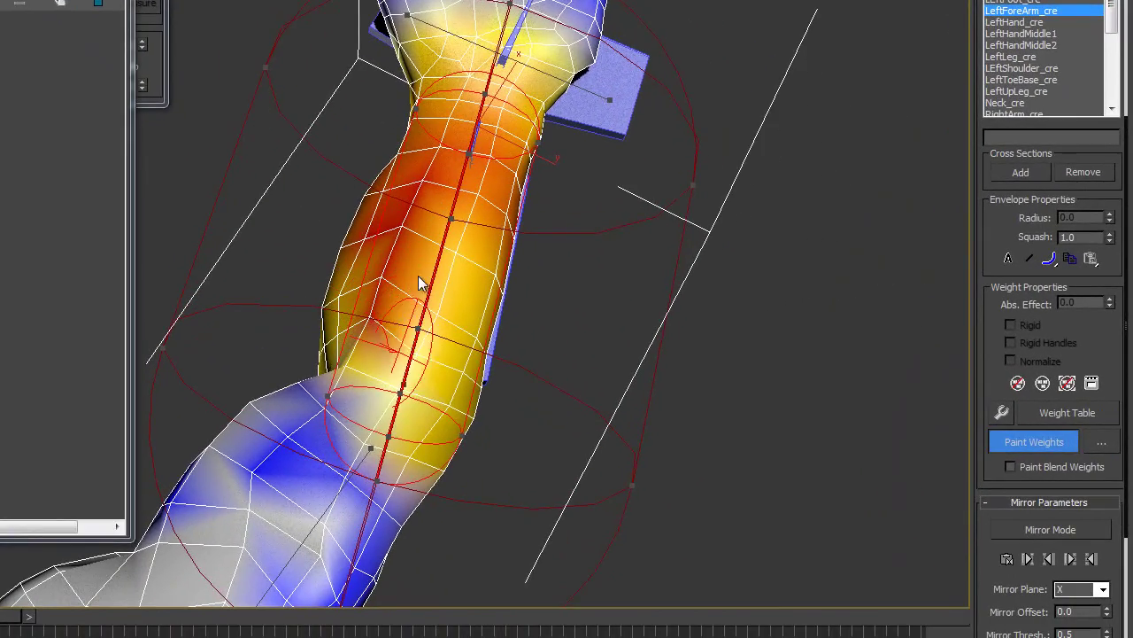
{"action": "mouse_move", "coordinate": [418, 275]}
{"action": "left_mouse_down"}
{"action": "mouse_move", "coordinate": [456, 259]}
{"action": "mouse_move", "coordinate": [484, 221]}
{"action": "mouse_move", "coordinate": [432, 324]}
{"action": "mouse_move", "coordinate": [455, 348]}
{"action": "mouse_move", "coordinate": [483, 353]}
{"action": "left_mouse_up"}
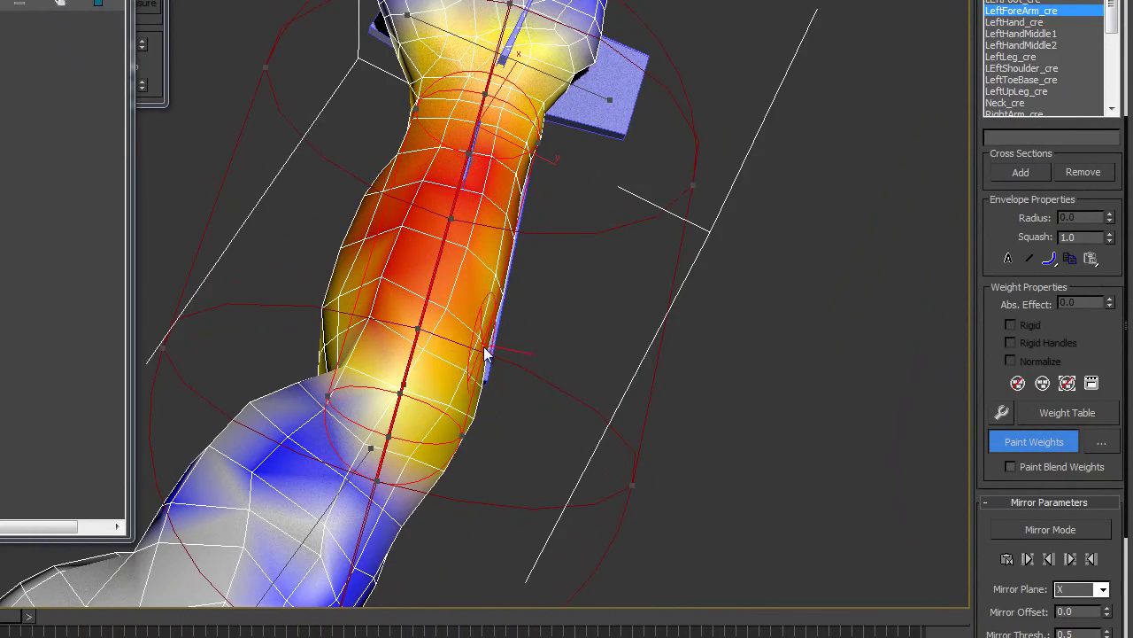
Step: Extend the strong LeftForeArm_cre weight along the outer underside of the forearm to the elbow
{"action": "mouse_move", "coordinate": [472, 240]}
{"action": "middle_mouse_down", "text": "alt"}
{"action": "mouse_move", "coordinate": [505, 482]}
{"action": "mouse_move", "coordinate": [413, 334]}
{"action": "mouse_move", "coordinate": [575, 324]}
{"action": "mouse_move", "coordinate": [513, 309]}
{"action": "mouse_move", "coordinate": [532, 306]}
{"action": "mouse_move", "coordinate": [517, 205]}
{"action": "mouse_move", "coordinate": [529, 339]}
{"action": "middle_mouse_up", "text": "alt"}
{"action": "mouse_move", "coordinate": [528, 332]}
{"action": "left_mouse_down"}
{"action": "mouse_move", "coordinate": [480, 385]}
{"action": "mouse_move", "coordinate": [491, 380]}
{"action": "left_mouse_up"}
{"action": "mouse_move", "coordinate": [571, 412]}
{"action": "middle_mouse_down", "text": "alt"}
{"action": "mouse_move", "coordinate": [544, 354]}
{"action": "mouse_move", "coordinate": [653, 430]}
{"action": "middle_mouse_up", "text": "alt"}
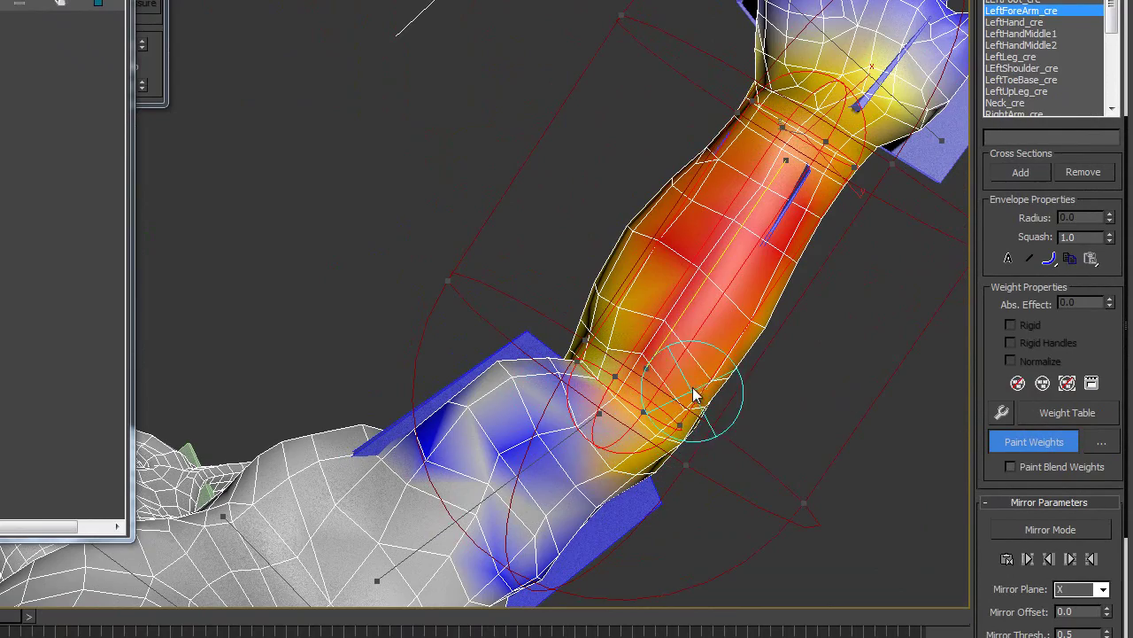
{"action": "mouse_move", "coordinate": [665, 255]}
{"action": "middle_mouse_down", "text": "alt"}
{"action": "mouse_move", "coordinate": [704, 494]}
{"action": "mouse_move", "coordinate": [614, 177]}
{"action": "mouse_move", "coordinate": [484, 228]}
{"action": "mouse_move", "coordinate": [653, 127]}
{"action": "mouse_move", "coordinate": [628, 167]}
{"action": "middle_mouse_up", "text": "alt"}
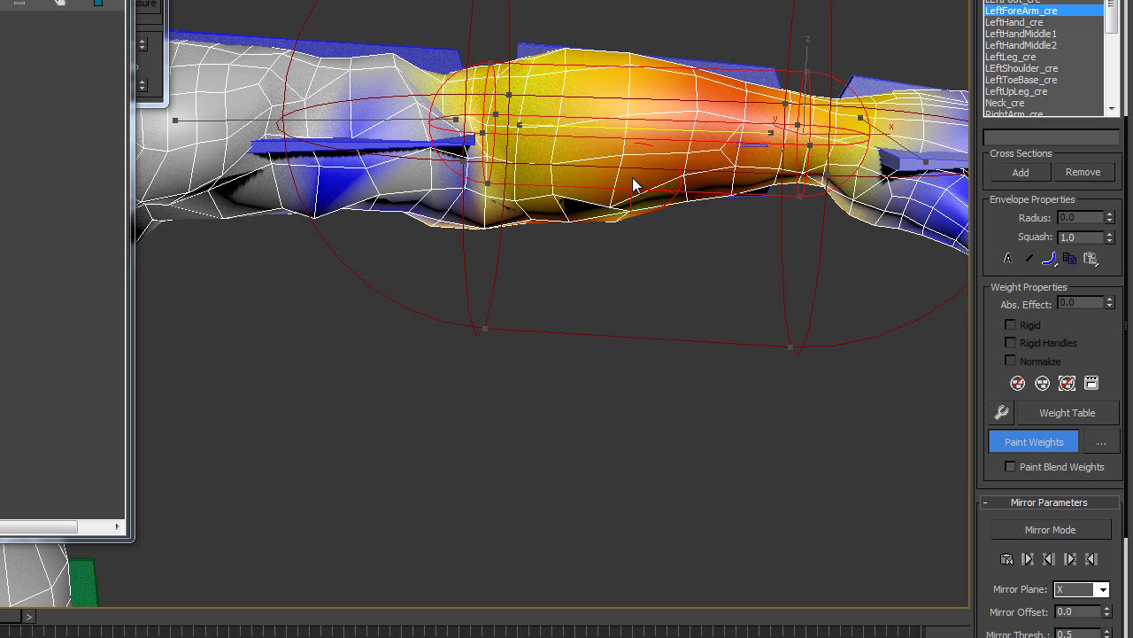
Step: Paint stronger LeftForeArm_cre weight around the middle of the forearm, along its underside and its inner side toward the elbow
{"action": "left_click_drag", "start_coordinate": [617, 206], "coordinate": [618, 217]}
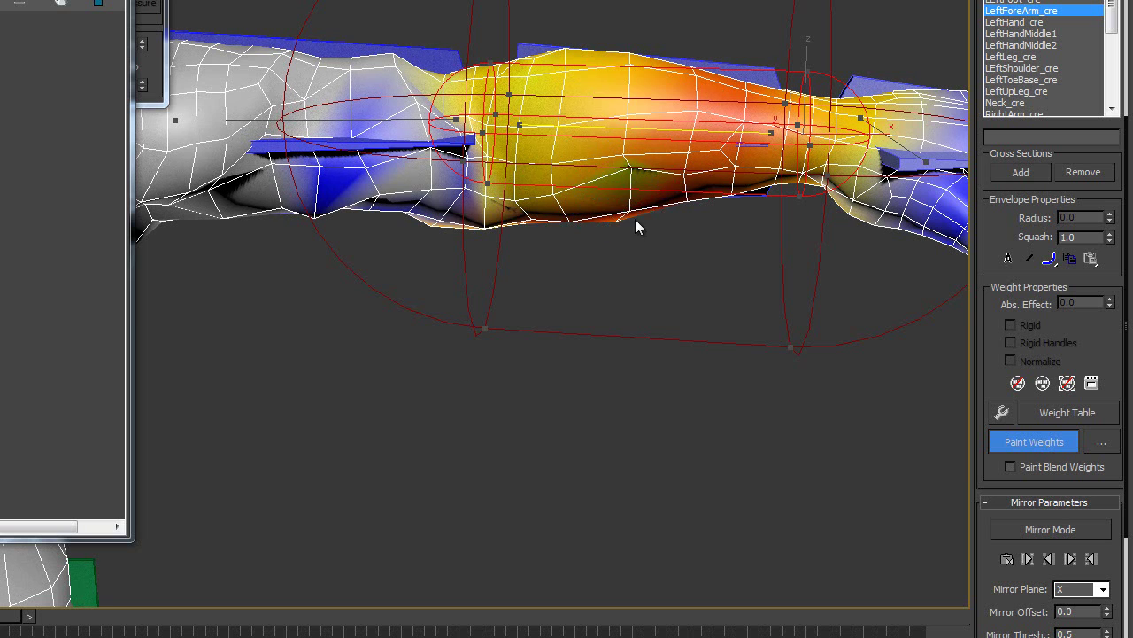
{"action": "mouse_move", "coordinate": [634, 219]}
{"action": "middle_mouse_down", "text": "alt"}
{"action": "mouse_move", "coordinate": [622, 186]}
{"action": "mouse_move", "coordinate": [632, 182]}
{"action": "middle_mouse_up", "text": "alt"}
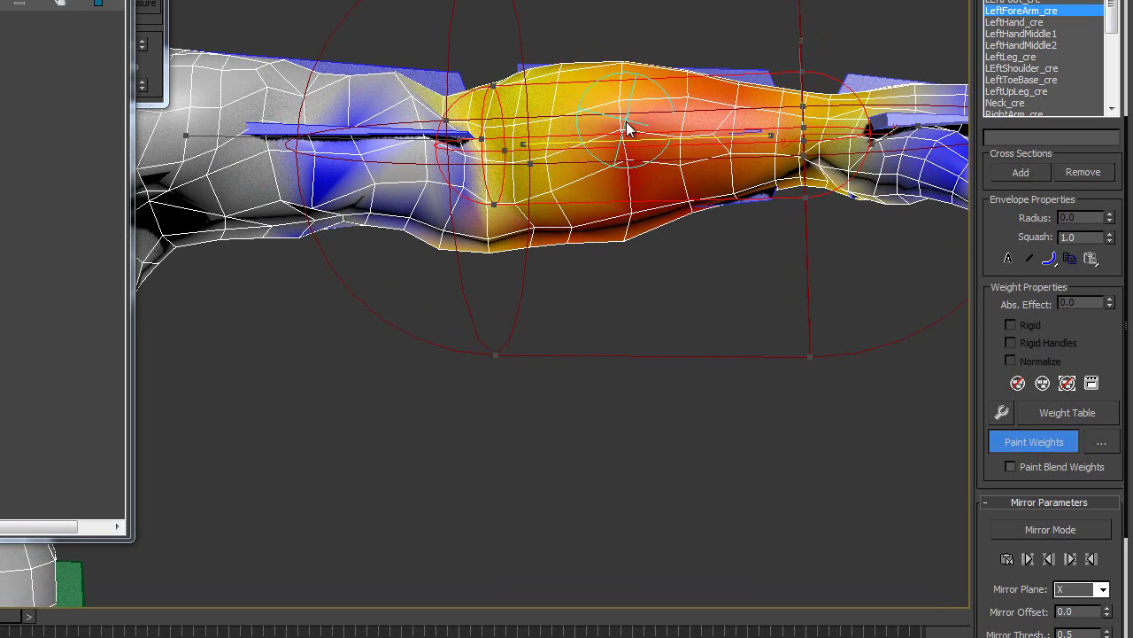
{"action": "mouse_move", "coordinate": [623, 40]}
{"action": "left_mouse_down"}
{"action": "mouse_move", "coordinate": [518, 172]}
{"action": "mouse_move", "coordinate": [553, 101]}
{"action": "mouse_move", "coordinate": [612, 132]}
{"action": "mouse_move", "coordinate": [625, 156]}
{"action": "mouse_move", "coordinate": [605, 219]}
{"action": "mouse_move", "coordinate": [606, 173]}
{"action": "left_mouse_up"}
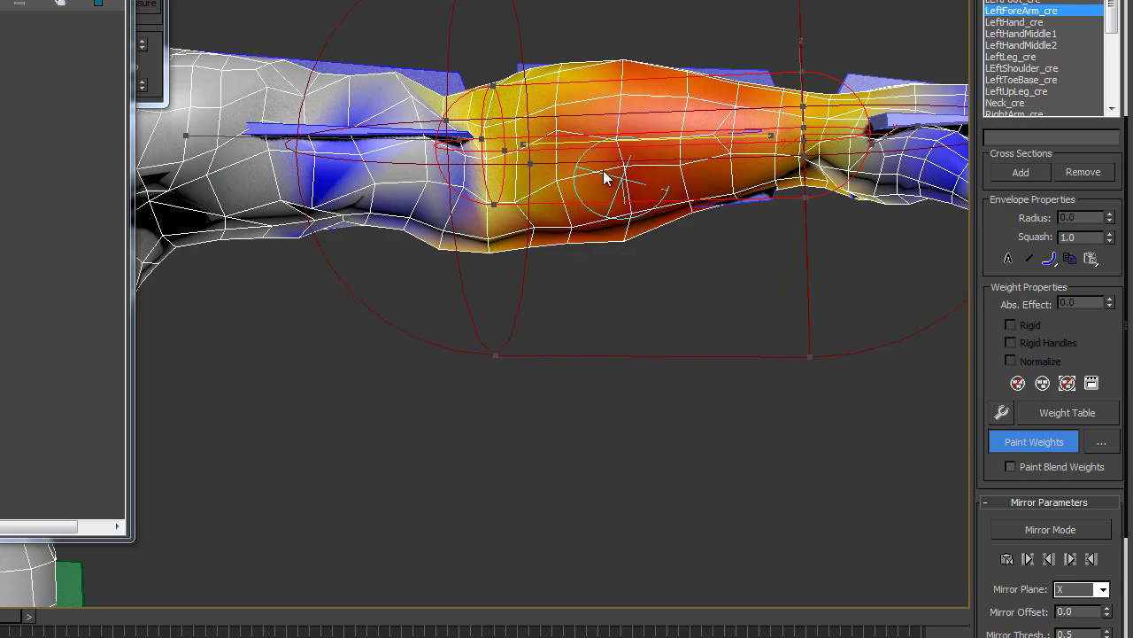
{"action": "mouse_move", "coordinate": [604, 170]}
{"action": "middle_mouse_down", "text": "alt"}
{"action": "mouse_move", "coordinate": [588, 181]}
{"action": "mouse_move", "coordinate": [585, 148]}
{"action": "middle_mouse_up", "text": "alt"}
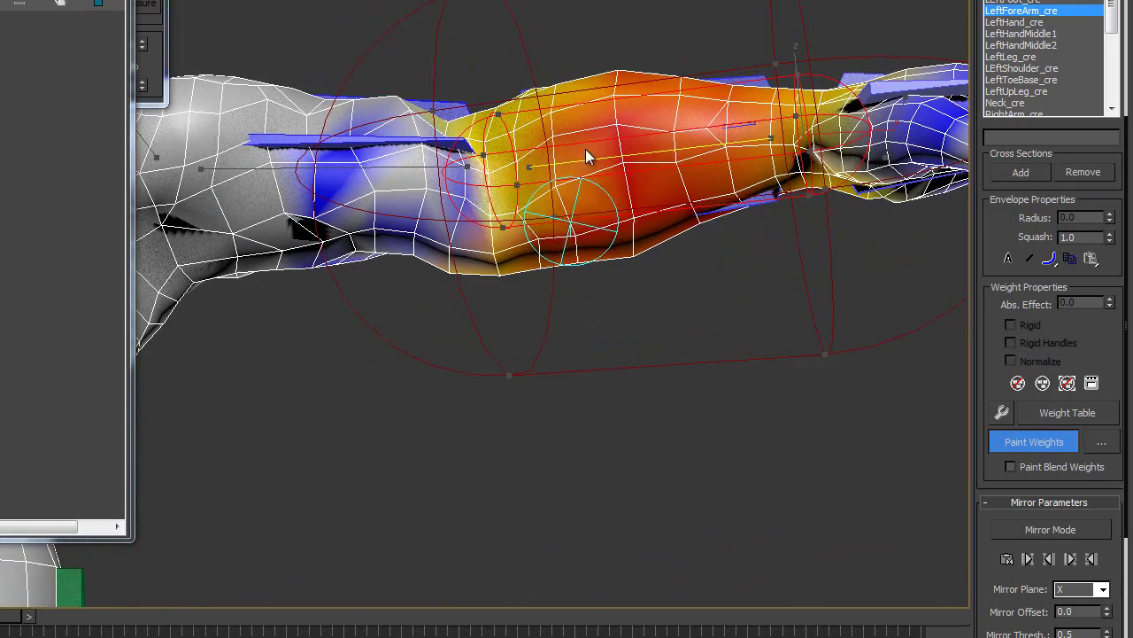
Step: Remove the stray LeftForeArm_cre weight from the upper arm, on its front and back above the elbow
{"action": "middle_click_drag", "start_coordinate": [522, 202], "coordinate": [378, 190], "text": "alt"}
{"action": "mouse_move", "coordinate": [385, 192]}
{"action": "left_mouse_down", "text": "alt"}
{"action": "mouse_move", "coordinate": [381, 156]}
{"action": "mouse_move", "coordinate": [351, 178]}
{"action": "mouse_move", "coordinate": [317, 85]}
{"action": "mouse_move", "coordinate": [384, 116]}
{"action": "mouse_move", "coordinate": [301, 99]}
{"action": "left_mouse_up", "text": "alt"}
{"action": "mouse_move", "coordinate": [420, 153]}
{"action": "left_mouse_down"}
{"action": "mouse_move", "coordinate": [371, 168]}
{"action": "mouse_move", "coordinate": [336, 150]}
{"action": "mouse_move", "coordinate": [299, 102]}
{"action": "mouse_move", "coordinate": [325, 100]}
{"action": "left_mouse_up"}
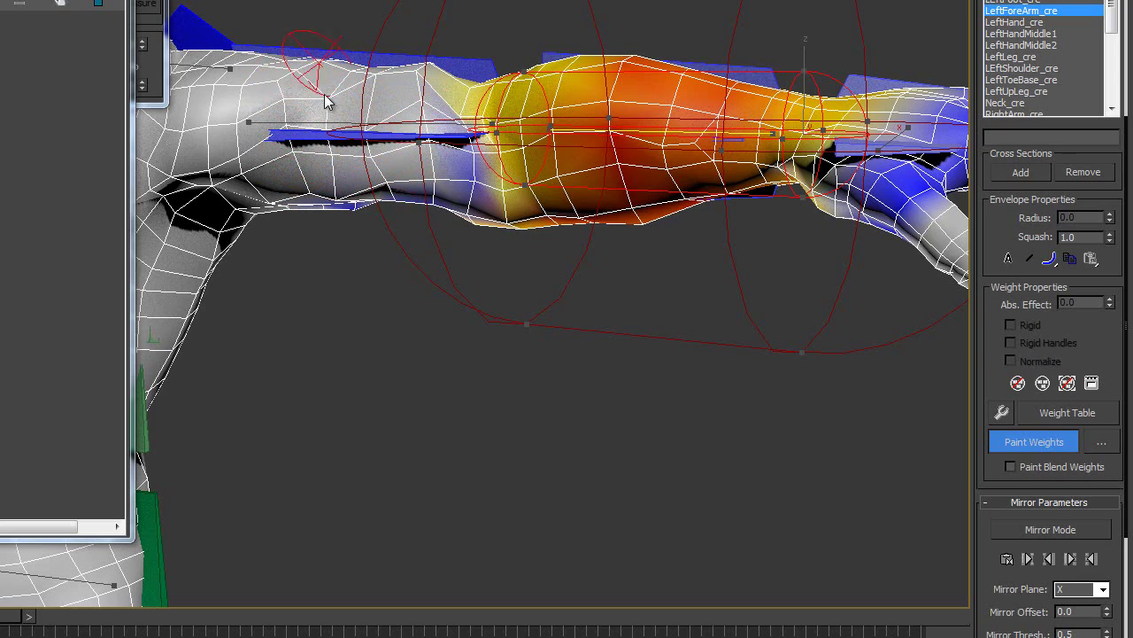
{"action": "middle_click_drag", "start_coordinate": [367, 192], "coordinate": [353, 14], "text": "alt"}
{"action": "mouse_move", "coordinate": [385, 419]}
{"action": "left_mouse_down"}
{"action": "mouse_move", "coordinate": [407, 370]}
{"action": "mouse_move", "coordinate": [482, 350]}
{"action": "mouse_move", "coordinate": [380, 417]}
{"action": "mouse_move", "coordinate": [452, 416]}
{"action": "mouse_move", "coordinate": [443, 442]}
{"action": "left_mouse_up"}
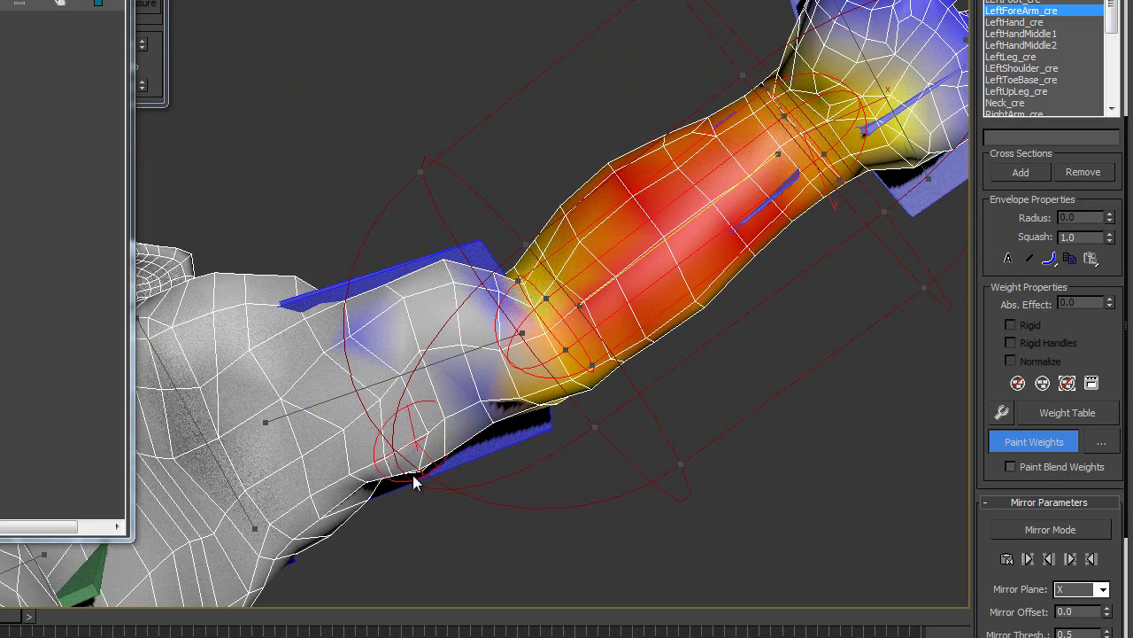
{"action": "mouse_move", "coordinate": [530, 381]}
{"action": "middle_mouse_down", "text": "alt"}
{"action": "mouse_move", "coordinate": [473, 322]}
{"action": "mouse_move", "coordinate": [481, 413]}
{"action": "middle_mouse_up", "text": "alt"}
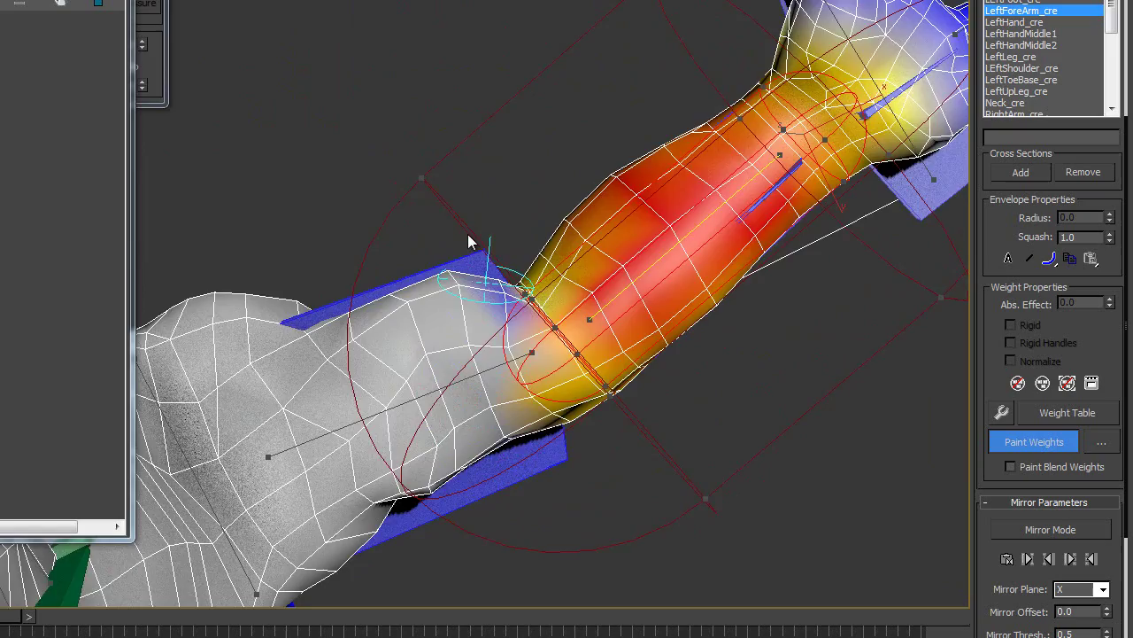
{"action": "mouse_move", "coordinate": [469, 235]}
{"action": "middle_mouse_down", "text": "alt"}
{"action": "mouse_move", "coordinate": [444, 479]}
{"action": "mouse_move", "coordinate": [459, 222]}
{"action": "middle_mouse_up", "text": "alt"}
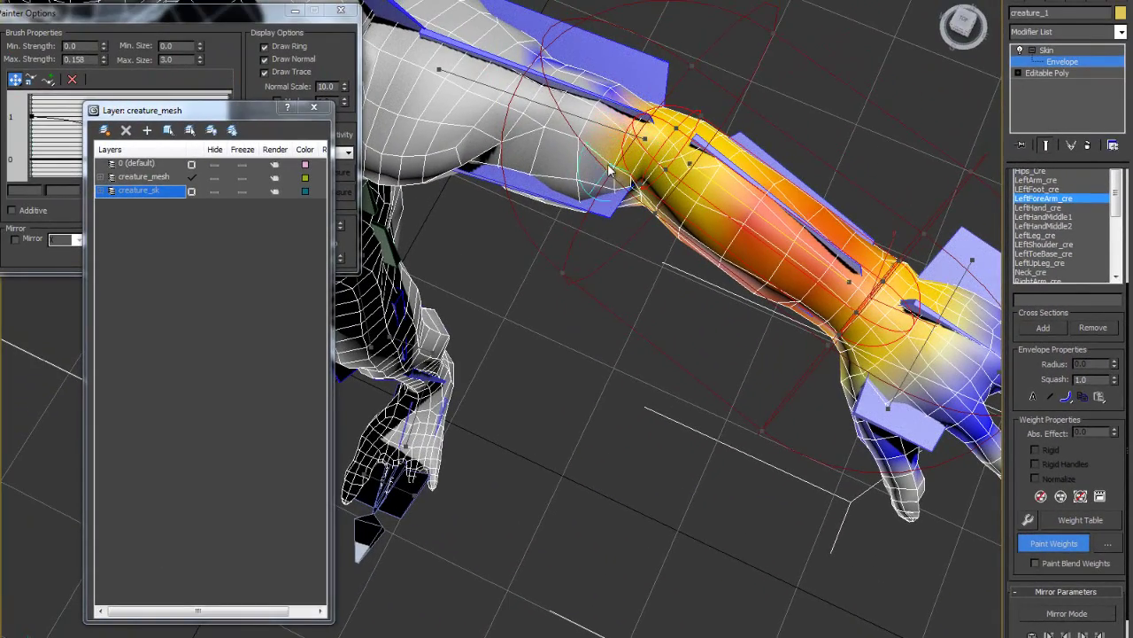
Step: Switch to the LeftArm_cre bone and paint stronger weight along the upper arm between the shoulder and the elbow
{"action": "middle_click_drag", "start_coordinate": [615, 153], "coordinate": [879, 2], "text": "alt"}
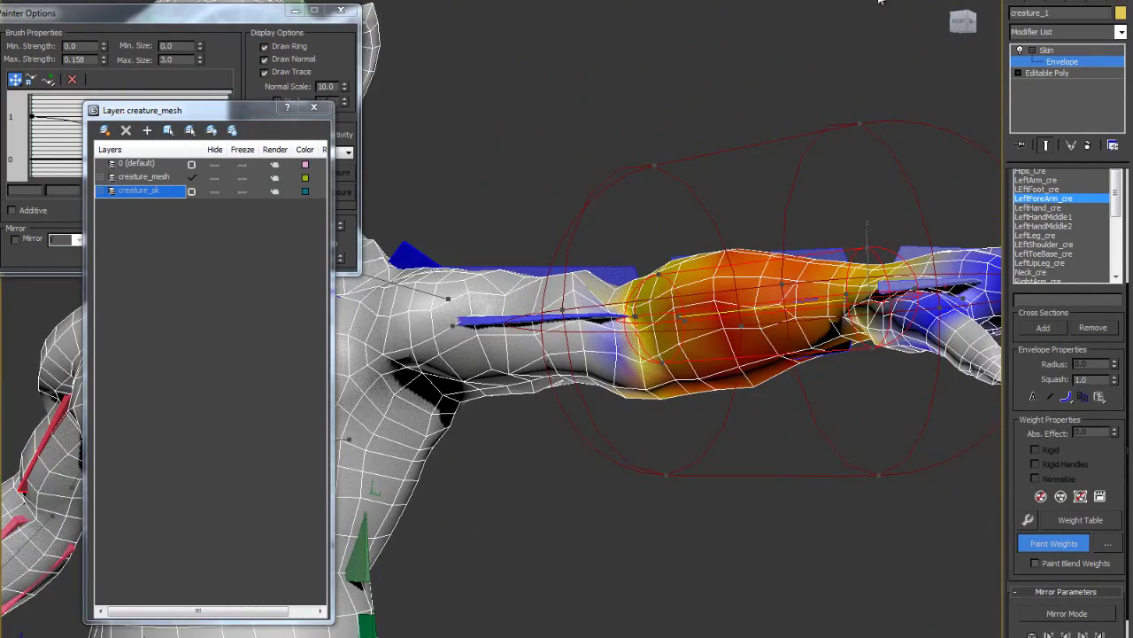
{"action": "middle_click_drag", "start_coordinate": [889, 119], "coordinate": [718, 191], "text": "alt"}
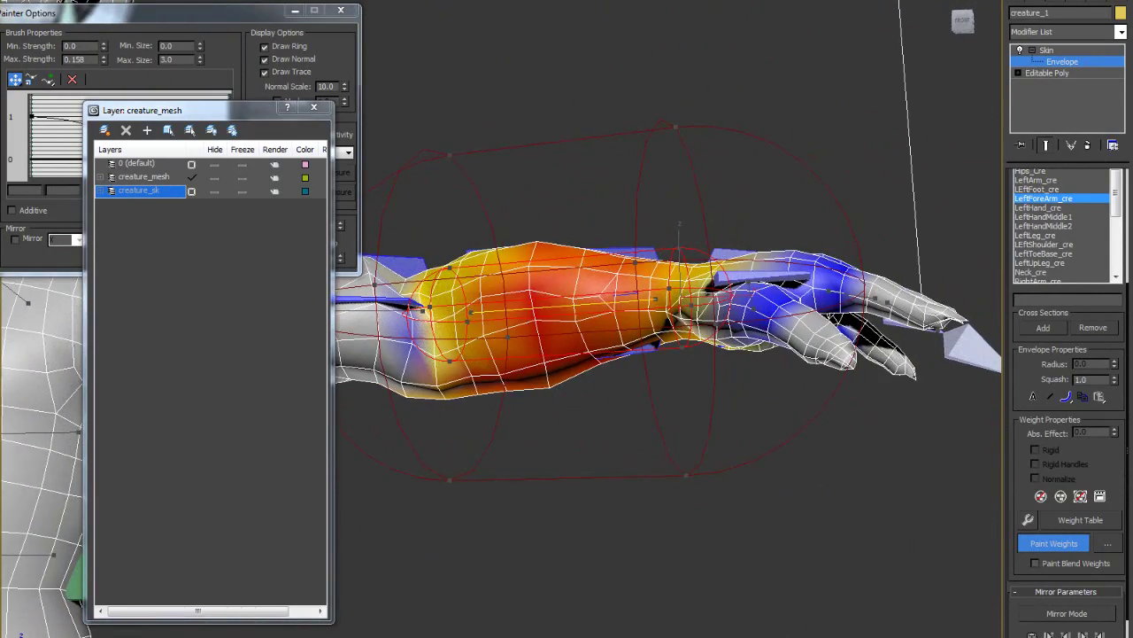
{"action": "mouse_move", "coordinate": [257, 636]}
{"action": "left_mouse_down"}
{"action": "mouse_move", "coordinate": [101, 634]}
{"action": "mouse_move", "coordinate": [273, 630]}
{"action": "left_mouse_up"}
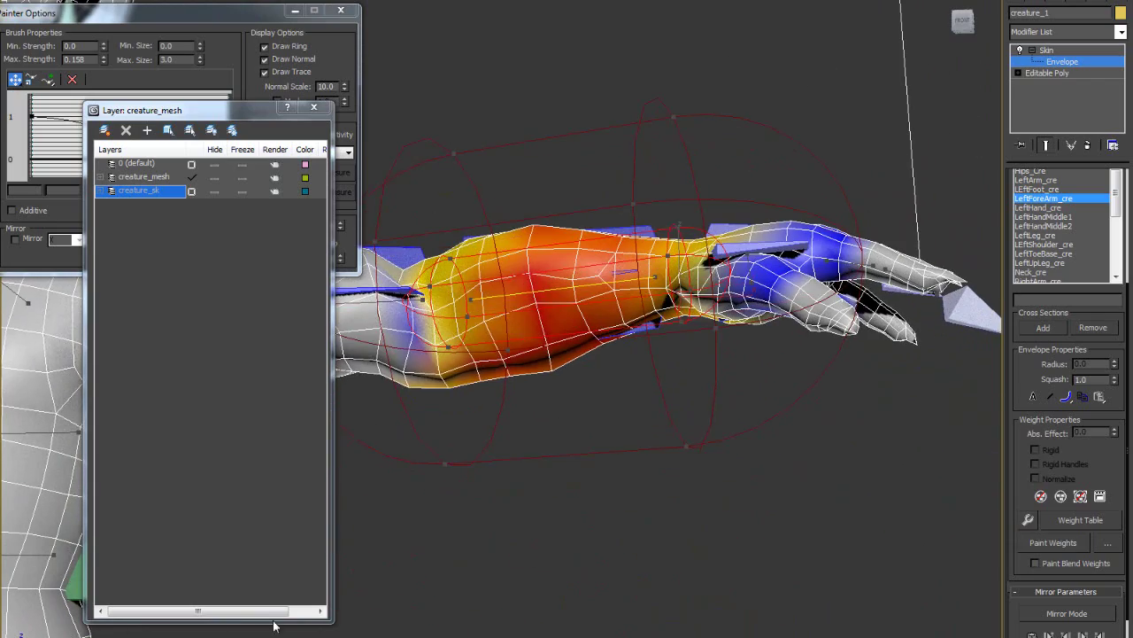
{"action": "middle_click_drag", "start_coordinate": [465, 332], "coordinate": [603, 392], "text": "alt"}
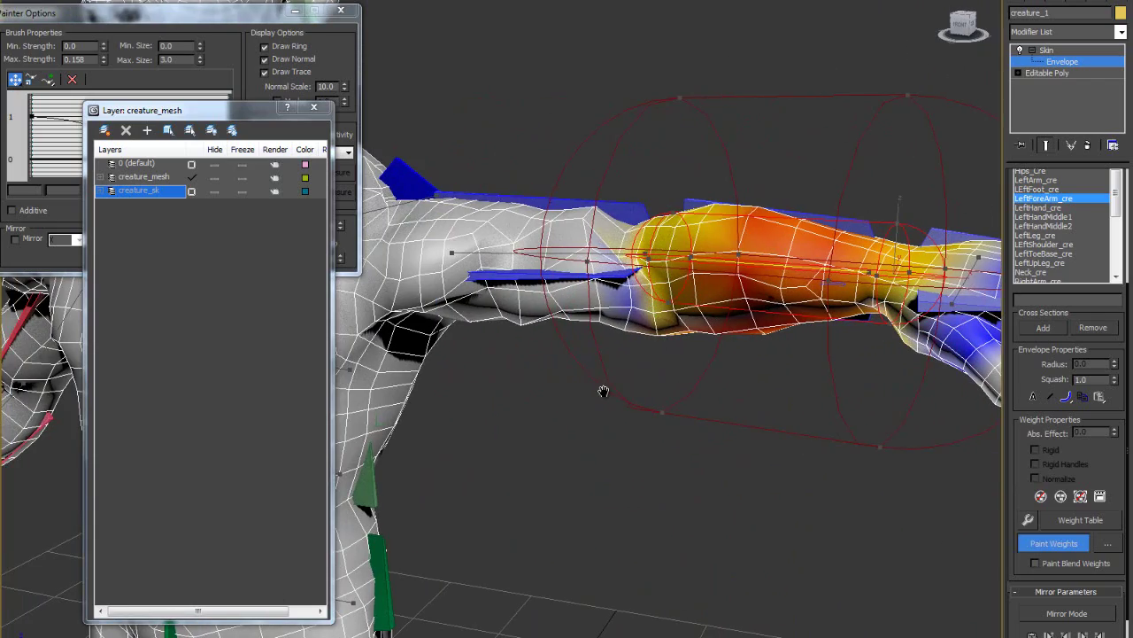
{"action": "middle_click_drag", "start_coordinate": [520, 373], "coordinate": [529, 305], "text": "alt"}
{"action": "mouse_move", "coordinate": [498, 401]}
{"action": "middle_mouse_down", "text": "alt"}
{"action": "mouse_move", "coordinate": [494, 440]}
{"action": "mouse_move", "coordinate": [508, 411]}
{"action": "middle_mouse_up", "text": "alt"}
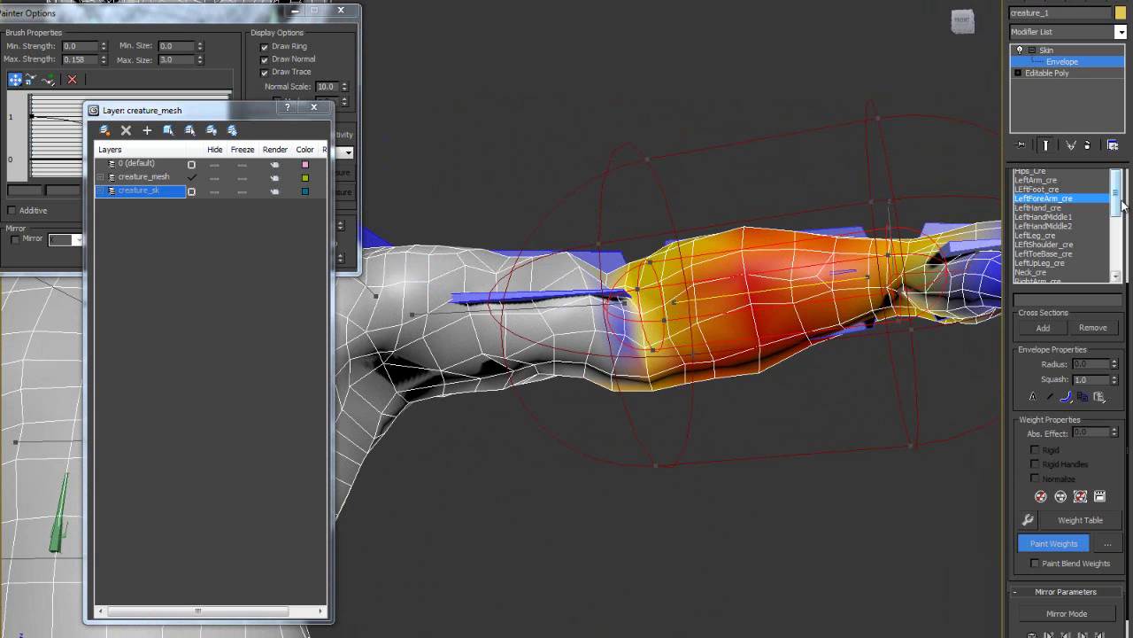
{"action": "left_click", "coordinate": [1049, 180]}
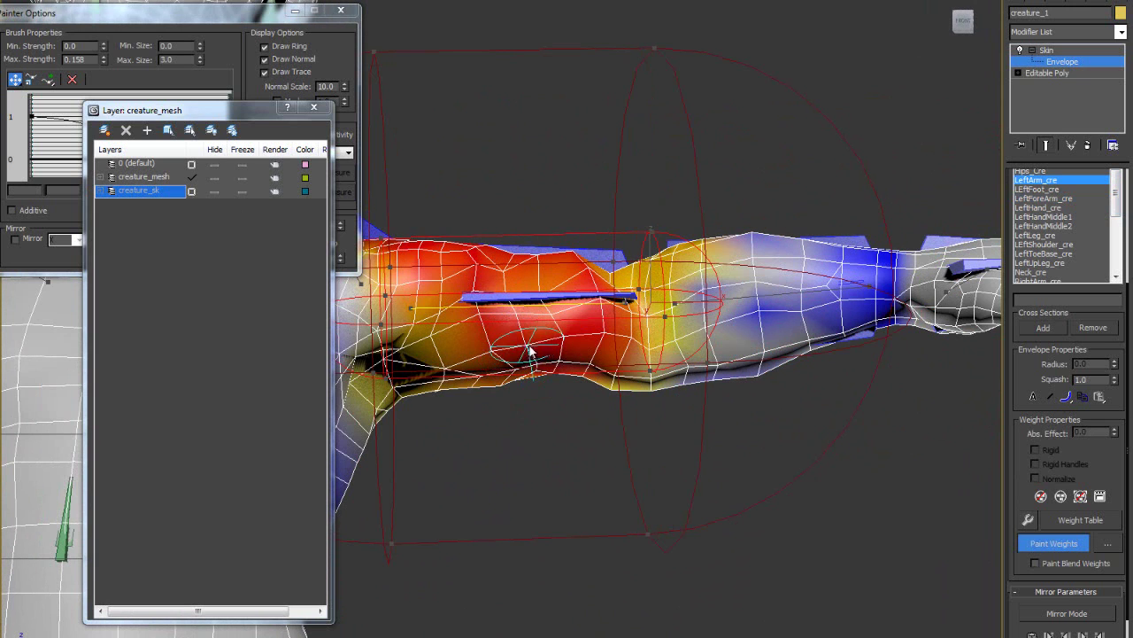
{"action": "mouse_move", "coordinate": [528, 352]}
{"action": "left_mouse_down"}
{"action": "mouse_move", "coordinate": [560, 339]}
{"action": "mouse_move", "coordinate": [566, 310]}
{"action": "mouse_move", "coordinate": [547, 290]}
{"action": "mouse_move", "coordinate": [508, 295]}
{"action": "mouse_move", "coordinate": [554, 294]}
{"action": "left_mouse_up"}
{"action": "mouse_move", "coordinate": [554, 294]}
{"action": "middle_mouse_down", "text": "alt"}
{"action": "mouse_move", "coordinate": [515, 337]}
{"action": "mouse_move", "coordinate": [519, 310]}
{"action": "middle_mouse_up", "text": "alt"}
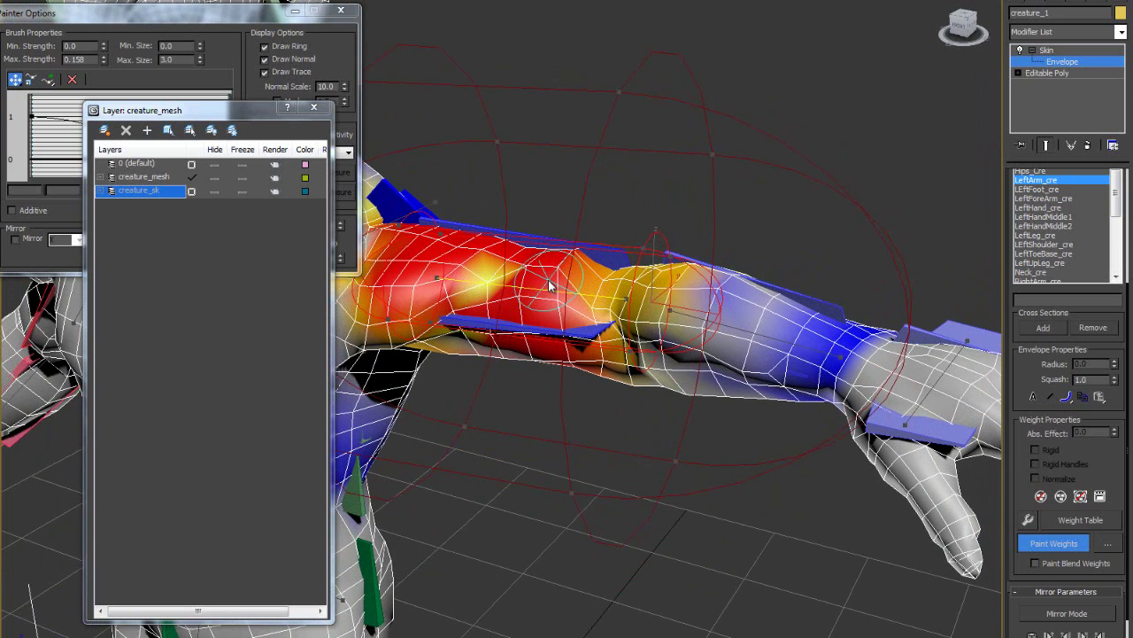
{"action": "left_click_drag", "start_coordinate": [548, 280], "coordinate": [567, 262]}
{"action": "mouse_move", "coordinate": [578, 263]}
{"action": "middle_mouse_down", "text": "alt"}
{"action": "mouse_move", "coordinate": [571, 297]}
{"action": "mouse_move", "coordinate": [574, 243]}
{"action": "middle_mouse_up", "text": "alt"}
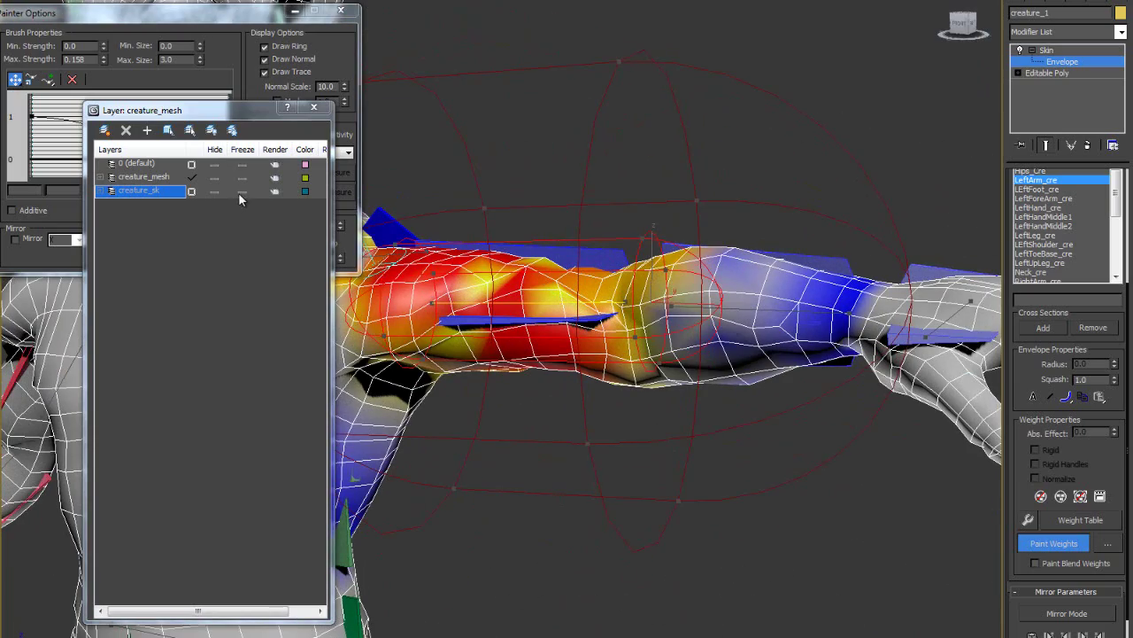
Step: Hide the creature_sk layer and paint LeftArm_cre weight over the remaining weak patches of the upper arm
{"action": "left_click", "coordinate": [213, 190]}
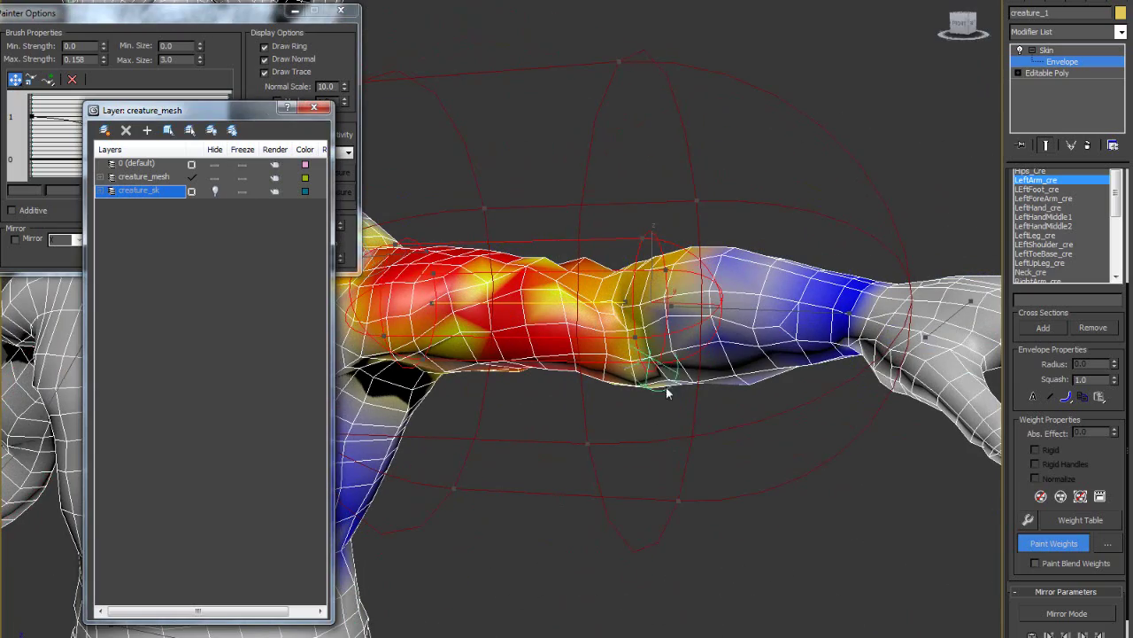
{"action": "mouse_move", "coordinate": [748, 432]}
{"action": "middle_mouse_down", "text": "alt"}
{"action": "mouse_move", "coordinate": [766, 436]}
{"action": "mouse_move", "coordinate": [762, 456]}
{"action": "middle_mouse_up", "text": "alt"}
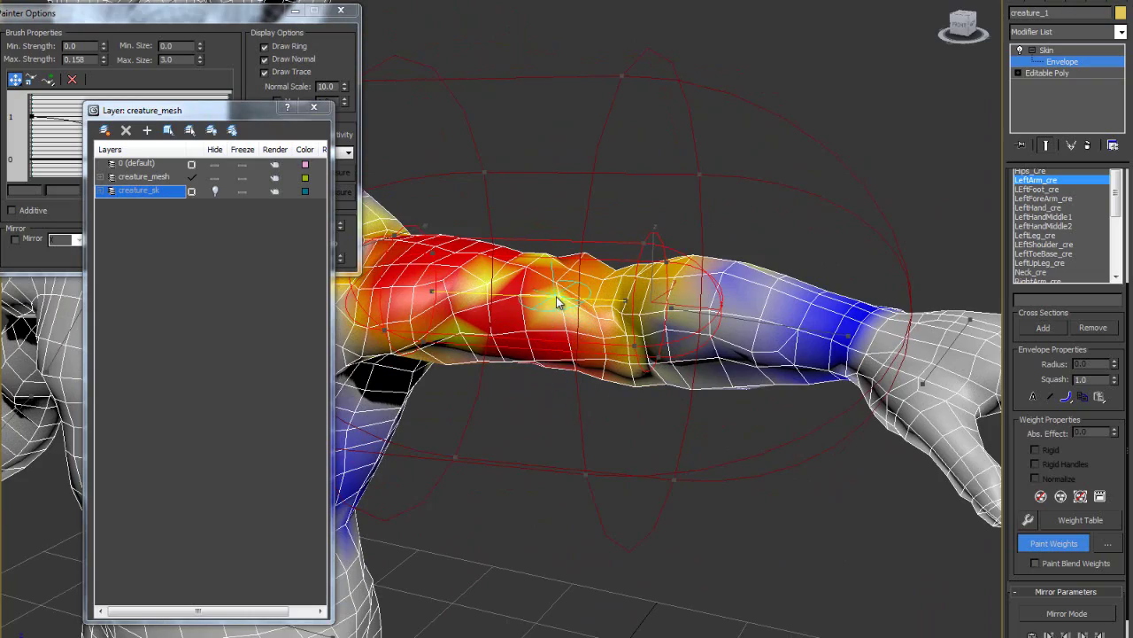
{"action": "left_click_drag", "start_coordinate": [557, 302], "coordinate": [565, 278]}
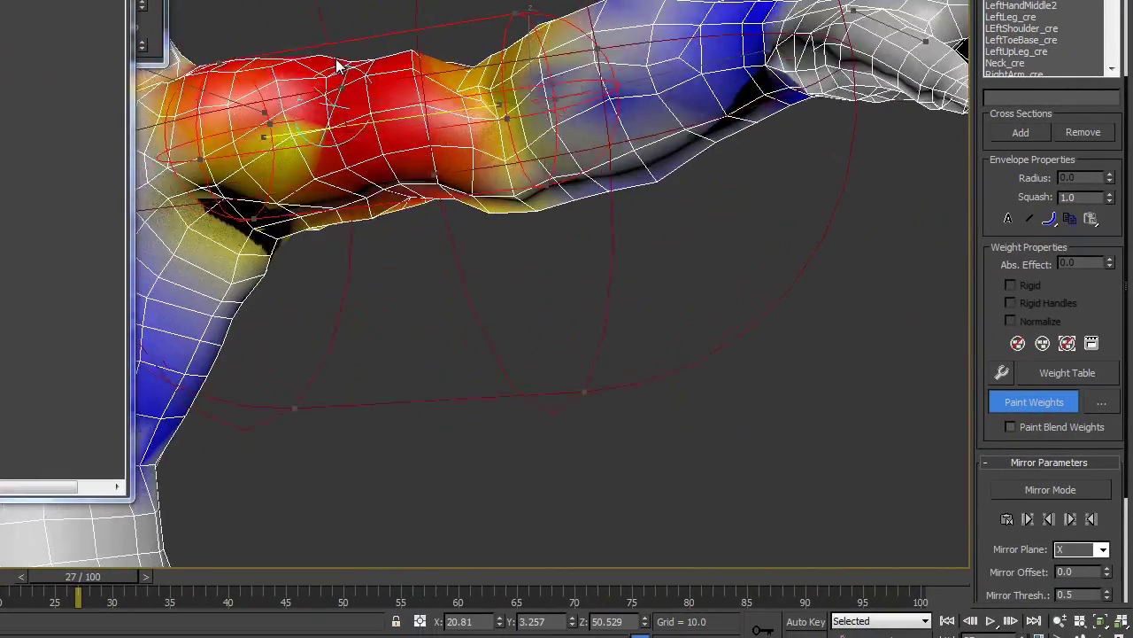
{"action": "left_click_drag", "start_coordinate": [292, 147], "coordinate": [306, 144]}
{"action": "middle_click_drag", "start_coordinate": [336, 165], "coordinate": [344, 169], "text": "alt"}
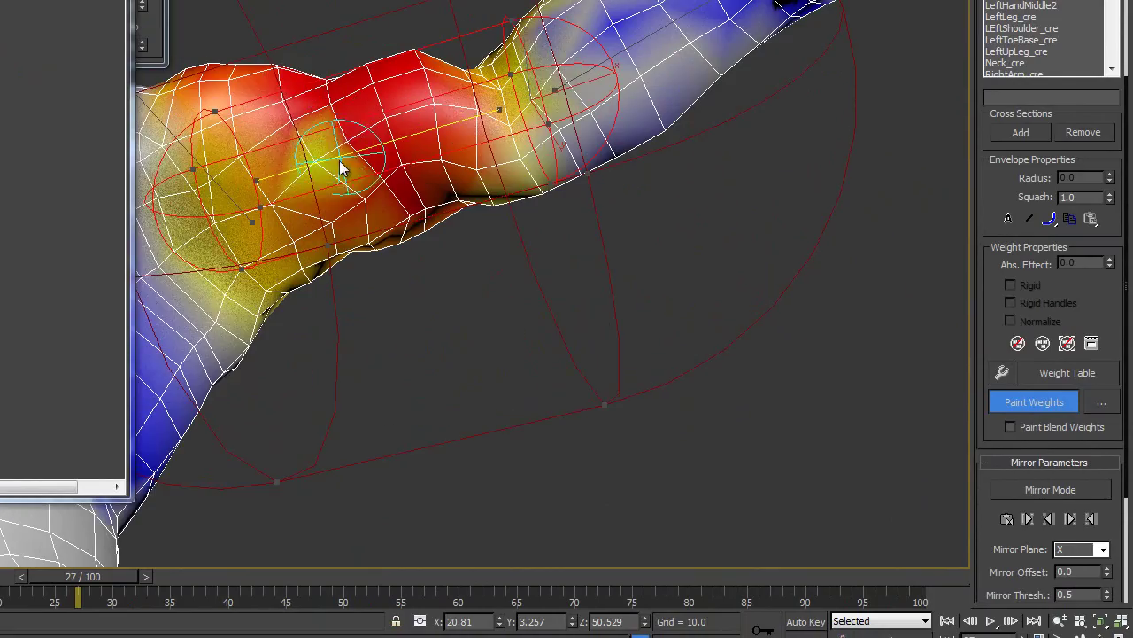
{"action": "left_click_drag", "start_coordinate": [341, 169], "coordinate": [332, 174]}
{"action": "middle_click_drag", "start_coordinate": [495, 169], "coordinate": [577, 195], "text": "alt"}
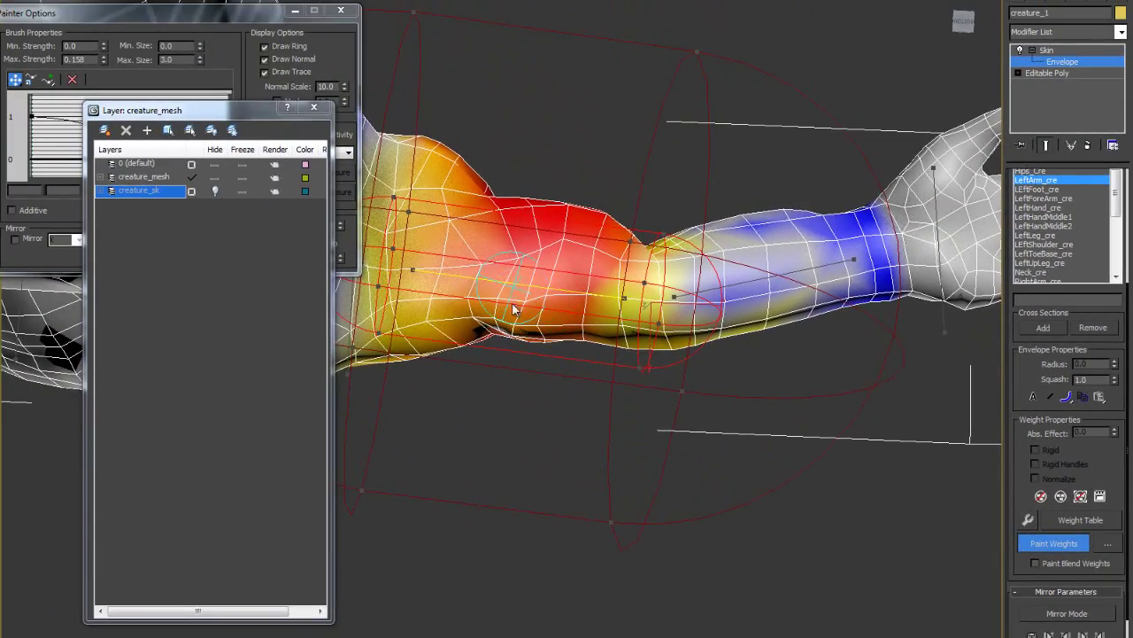
{"action": "middle_click_drag", "start_coordinate": [514, 308], "coordinate": [567, 417], "text": "alt"}
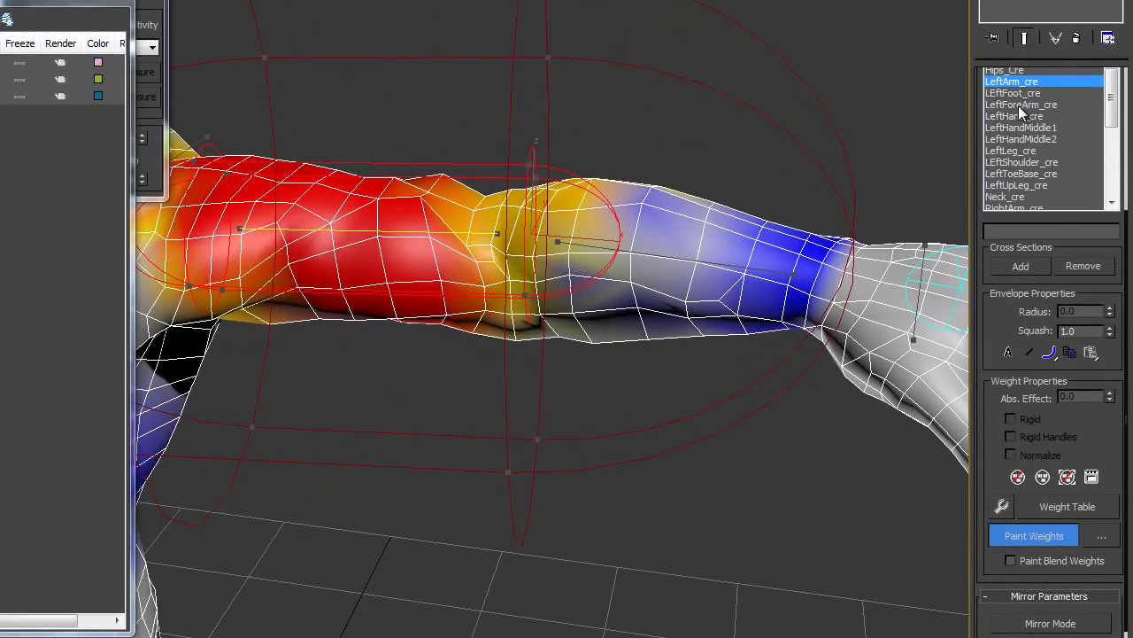
Step: Switch to LeftForeArm_cre and erase its leftover weight from the upper arm just above the elbow
{"action": "left_click", "coordinate": [1042, 197]}
{"action": "middle_click_drag", "start_coordinate": [634, 434], "coordinate": [578, 413], "text": "alt"}
{"action": "left_click_drag", "start_coordinate": [407, 213], "coordinate": [367, 193]}
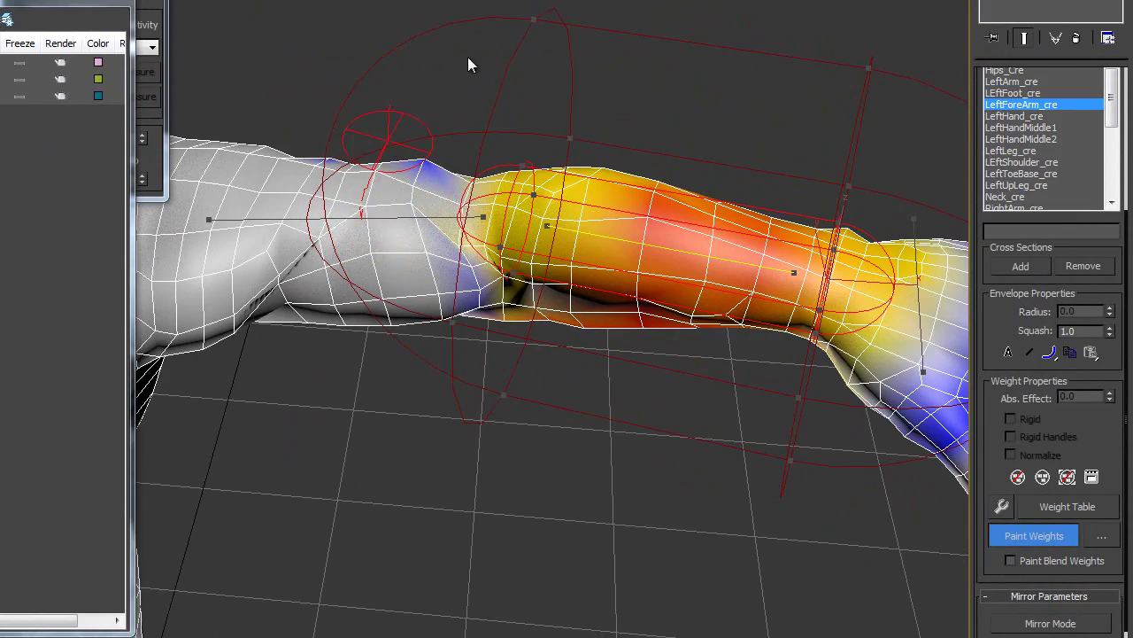
{"action": "middle_click_drag", "start_coordinate": [467, 56], "coordinate": [469, 18], "text": "alt"}
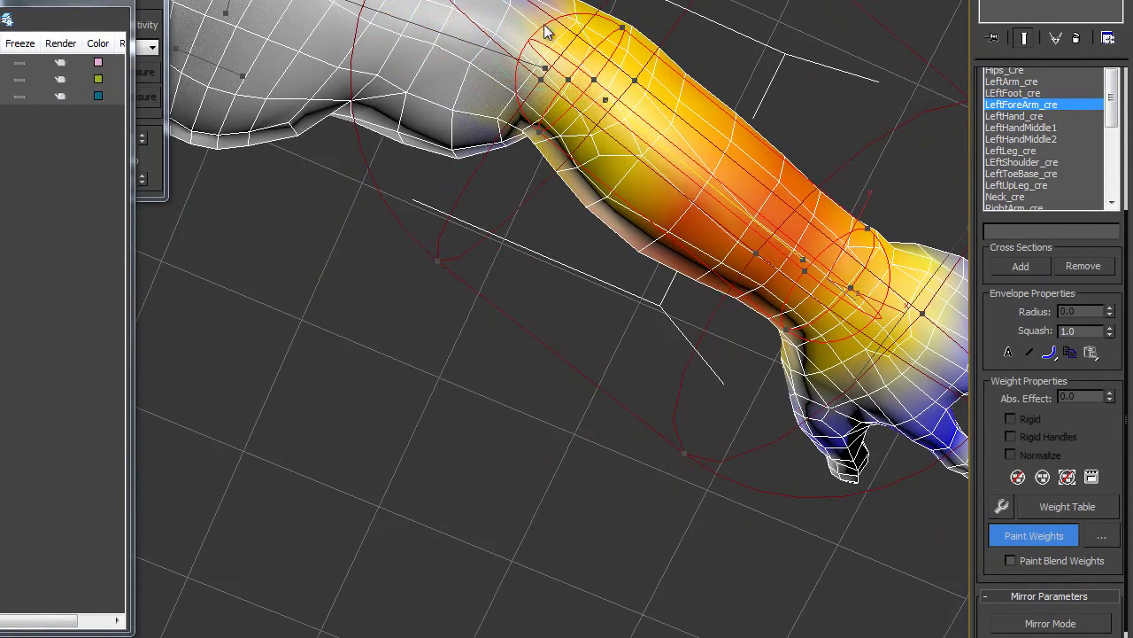
{"action": "middle_click_drag", "start_coordinate": [546, 32], "coordinate": [555, 124], "text": "alt"}
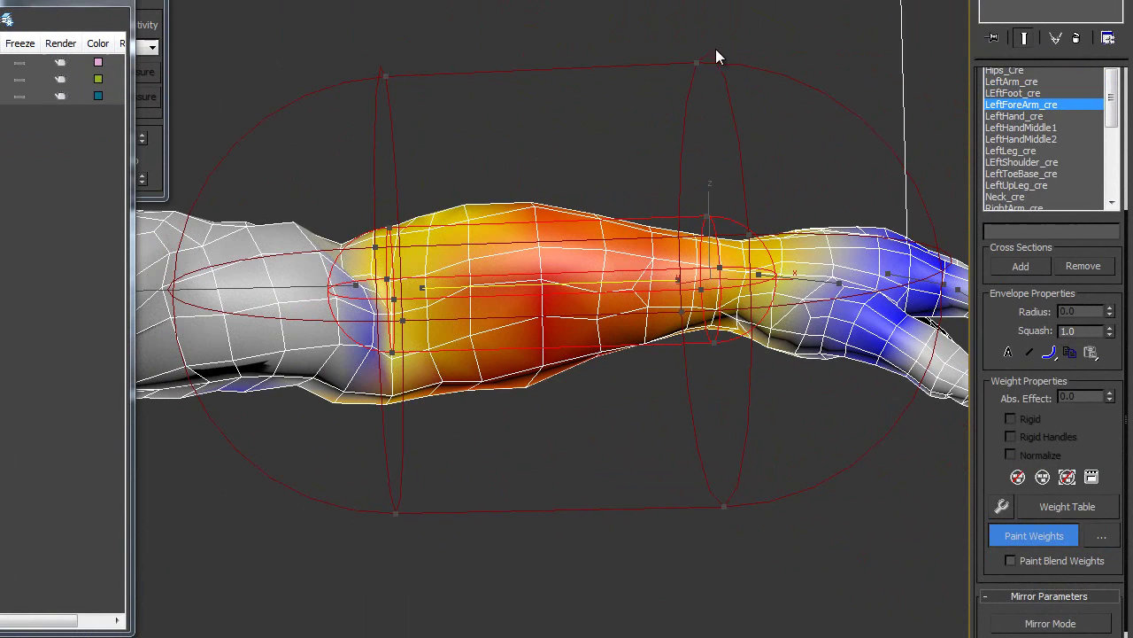
Step: Leave envelope editing of the Skin modifier to show the textured arm
{"action": "key", "text": "1"}
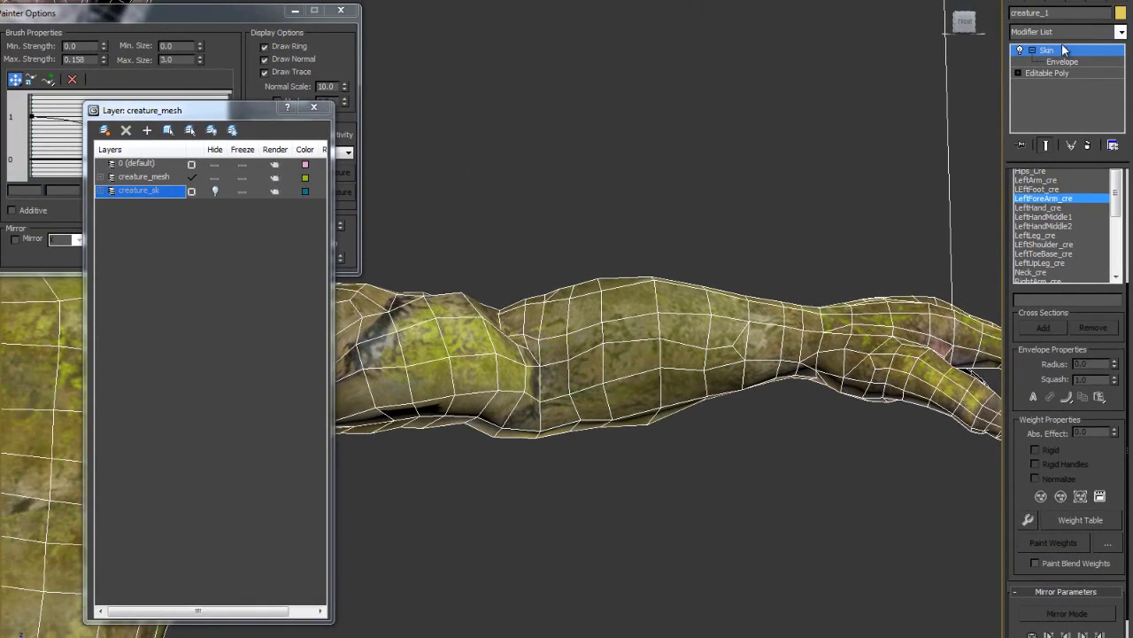
{"action": "left_click", "coordinate": [1054, 57]}
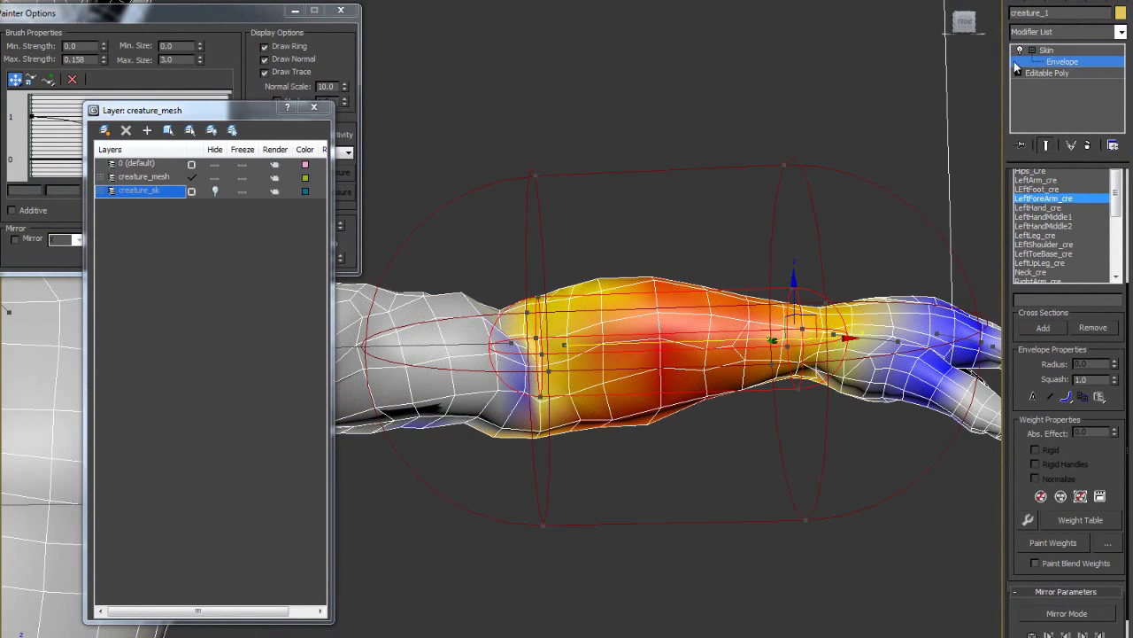
{"action": "left_click", "coordinate": [1054, 50]}
{"action": "middle_click_drag", "start_coordinate": [425, 378], "coordinate": [418, 378], "text": "alt"}
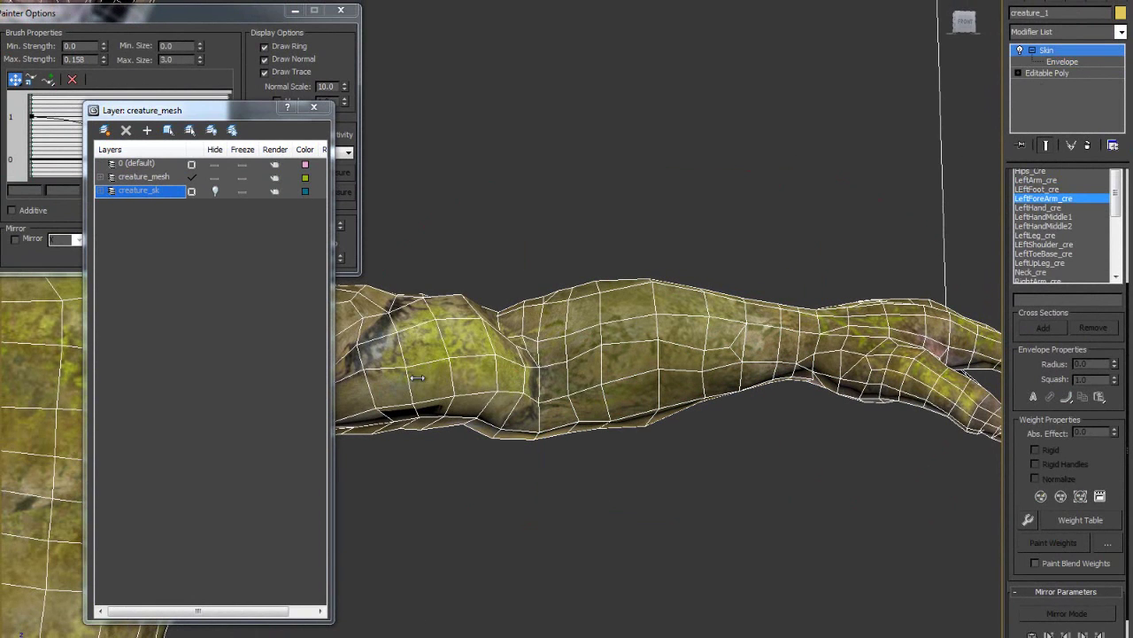
Step: Unhide the creature_sk layer and close the Painter Options and layer windows
{"action": "left_click", "coordinate": [213, 191]}
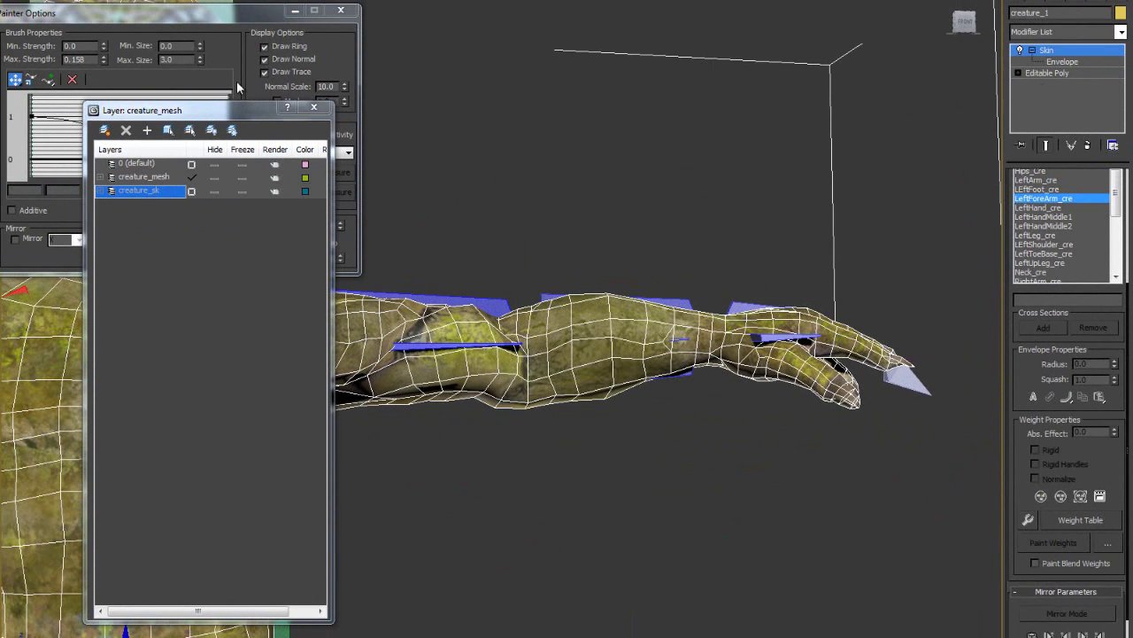
{"action": "left_click", "coordinate": [259, 24]}
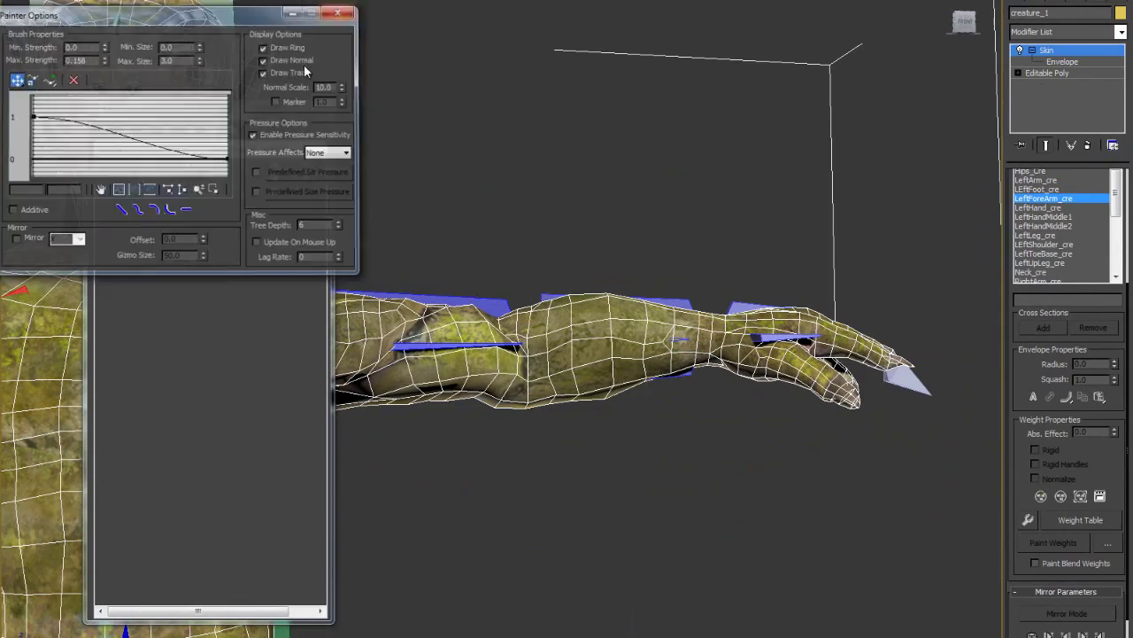
{"action": "left_click", "coordinate": [337, 12]}
{"action": "left_click", "coordinate": [314, 108]}
Step: Scrub the animation back to frame 0 and forward to frame 37 to check the left arm's deformation
{"action": "scroll", "coordinate": [478, 159], "scroll_direction": "down", "scroll_amount": 3}
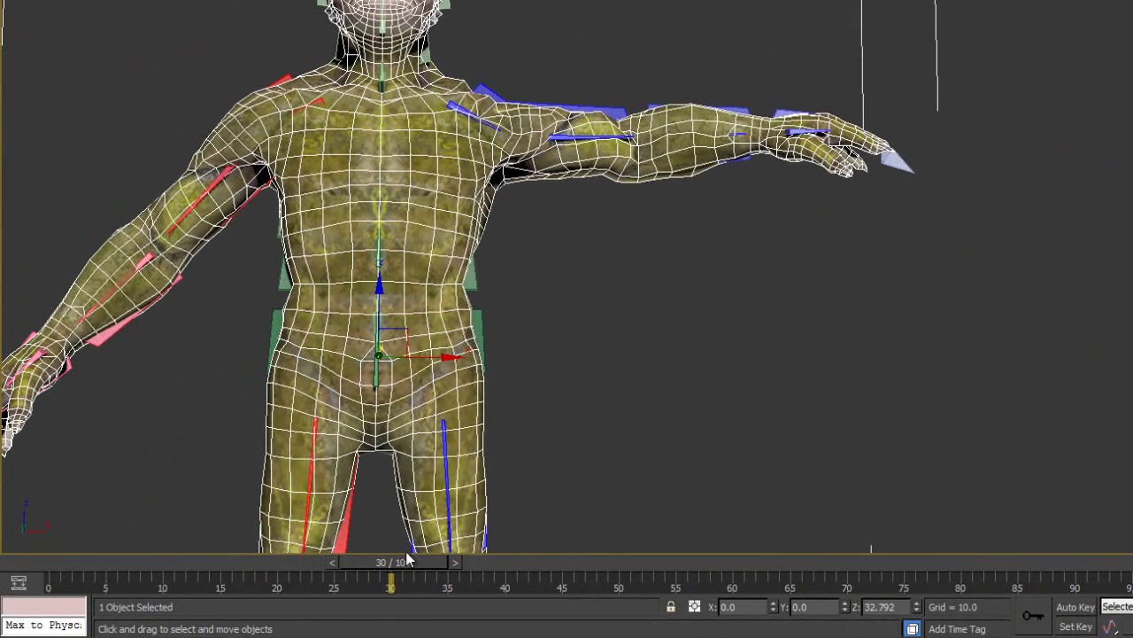
{"action": "left_click_drag", "start_coordinate": [408, 556], "coordinate": [18, 561]}
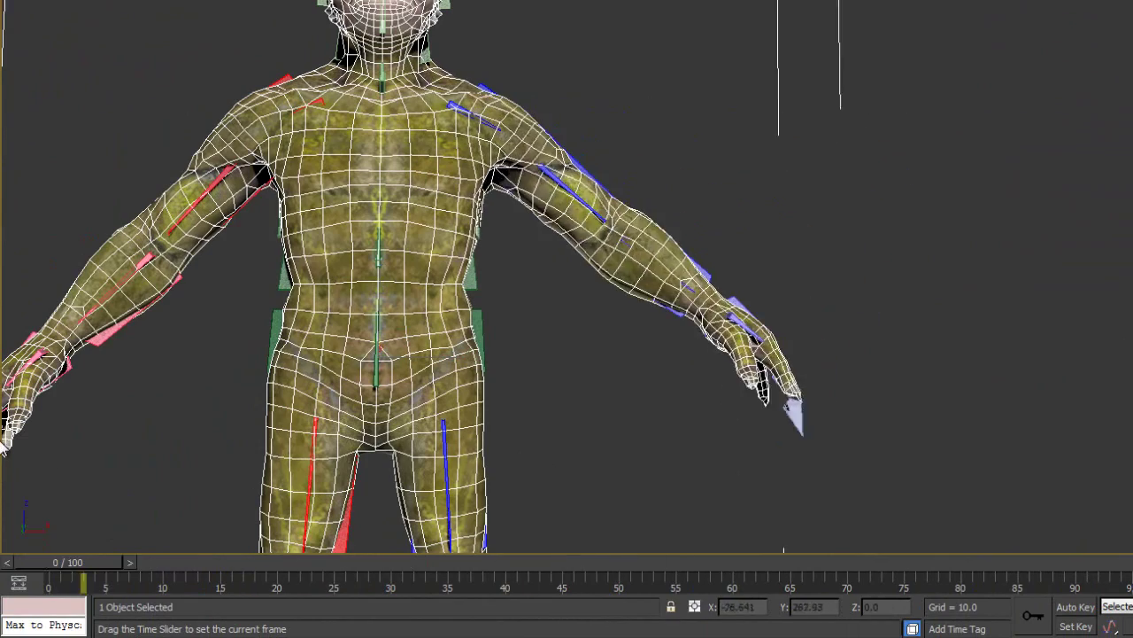
{"action": "left_click_drag", "start_coordinate": [4, 447], "coordinate": [538, 390]}
{"action": "scroll", "coordinate": [655, 255], "scroll_direction": "up", "scroll_amount": 5}
{"action": "middle_click_drag", "start_coordinate": [1016, 351], "coordinate": [879, 340]}
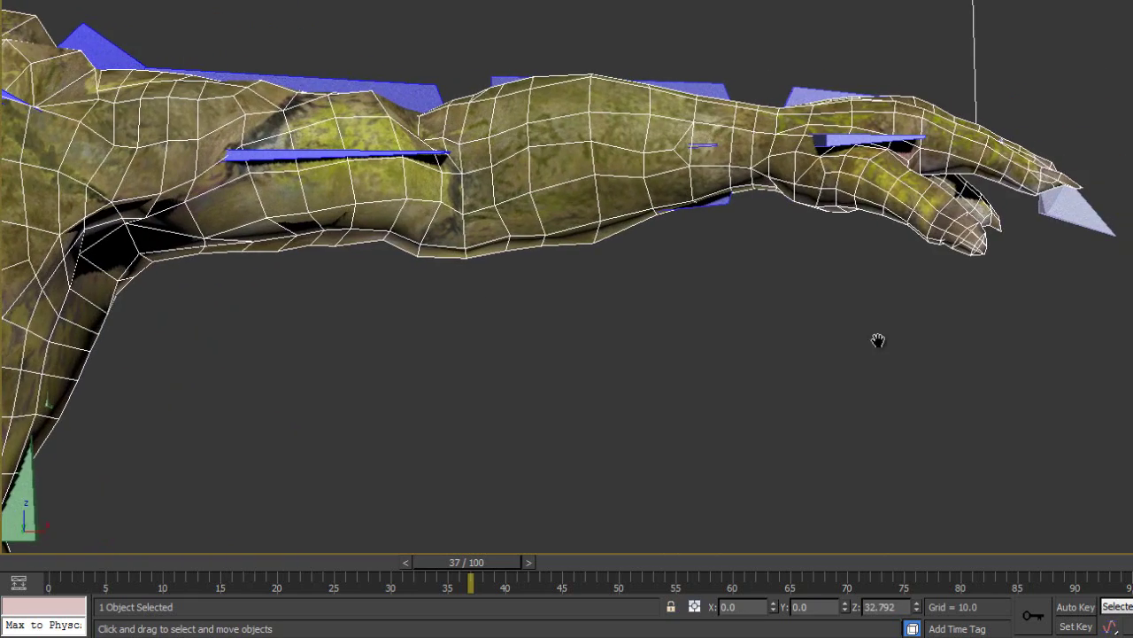
Step: Select the left hand bone and return the animation to frame 0
{"action": "left_click", "coordinate": [826, 94]}
{"action": "middle_click_drag", "start_coordinate": [776, 286], "coordinate": [779, 343], "text": "alt"}
{"action": "scroll", "coordinate": [789, 308], "scroll_direction": "up", "scroll_amount": 5}
{"action": "scroll", "coordinate": [788, 306], "scroll_direction": "down", "scroll_amount": 5}
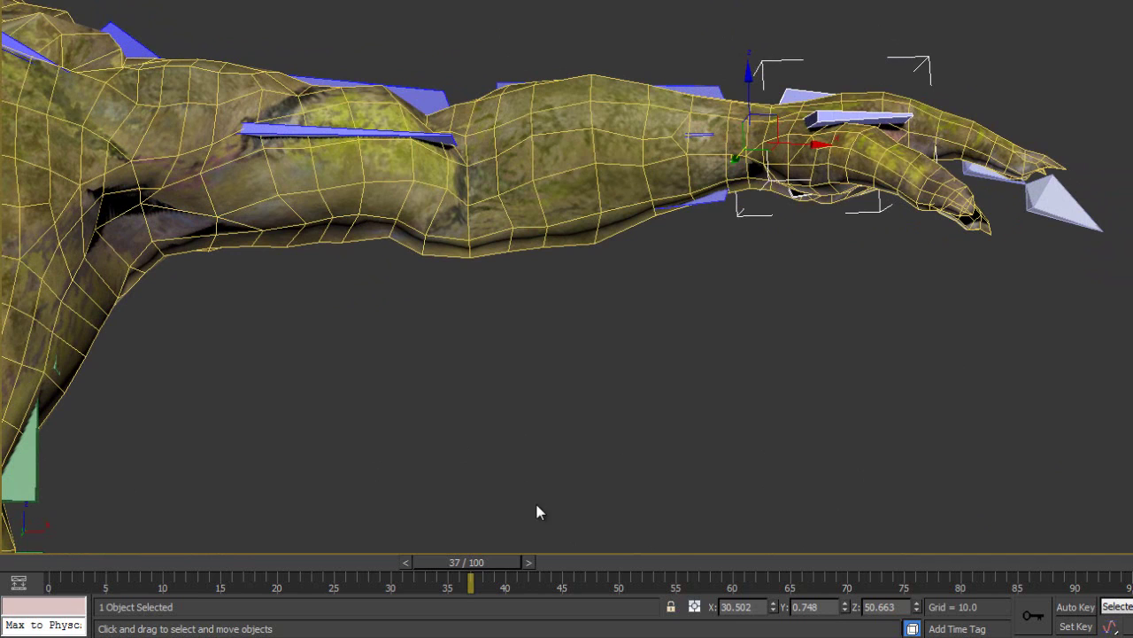
{"action": "left_click_drag", "start_coordinate": [437, 561], "coordinate": [18, 531]}
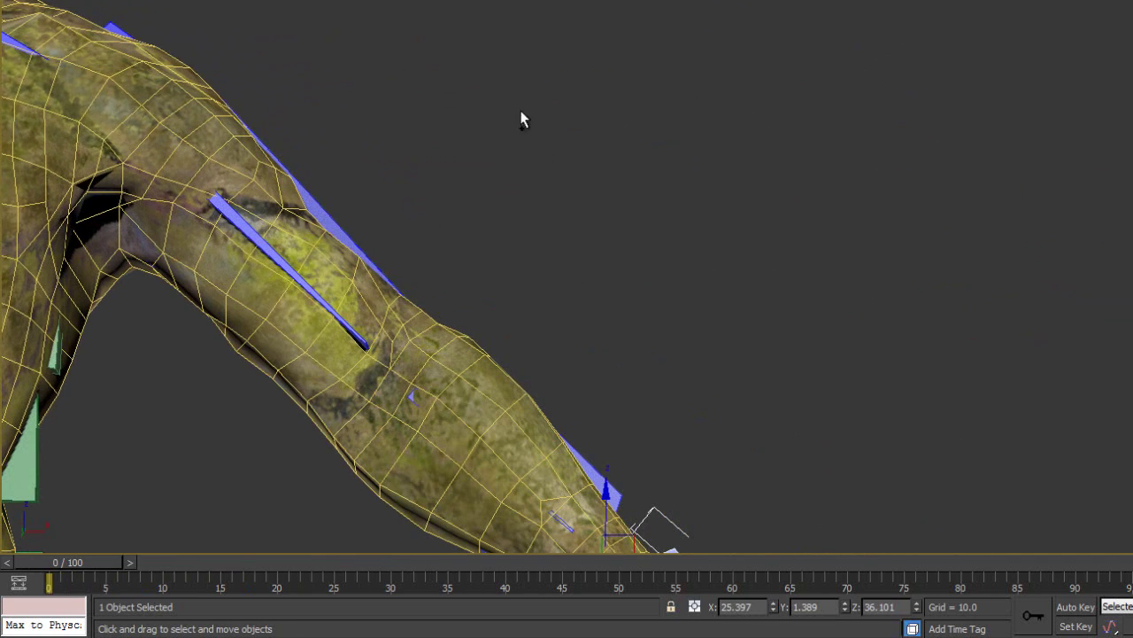
Step: Turn on Auto Key and move the animation to frame 20, where the left arm is raised horizontally
{"action": "scroll", "coordinate": [477, 159], "scroll_direction": "down", "scroll_amount": 5}
{"action": "scroll", "coordinate": [545, 343], "scroll_direction": "up", "scroll_amount": 2}
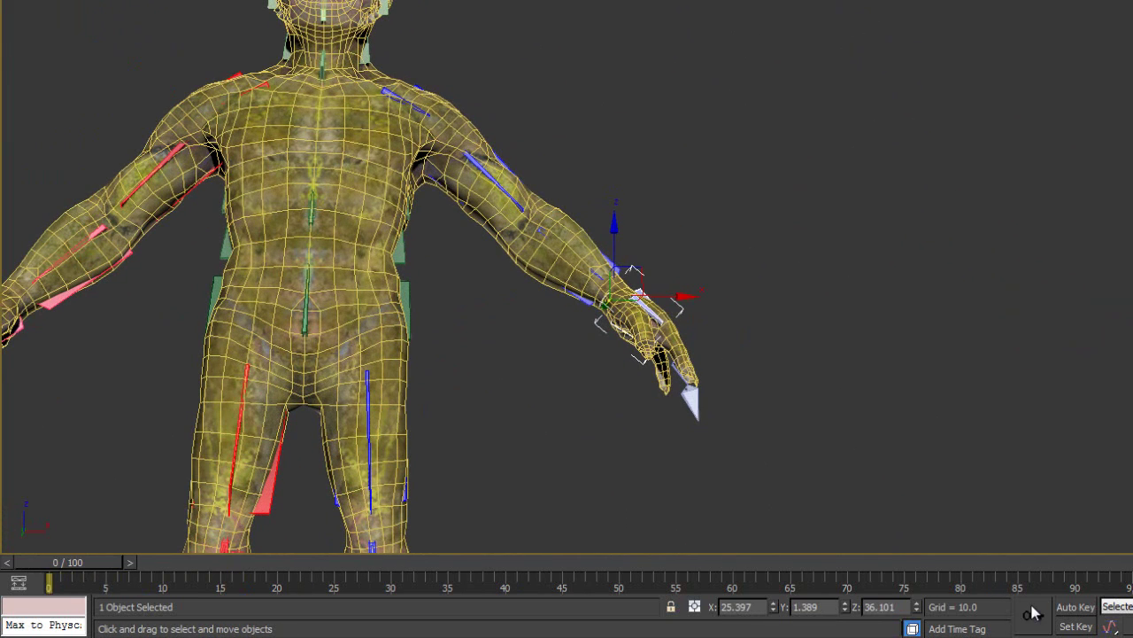
{"action": "left_click", "coordinate": [1074, 608]}
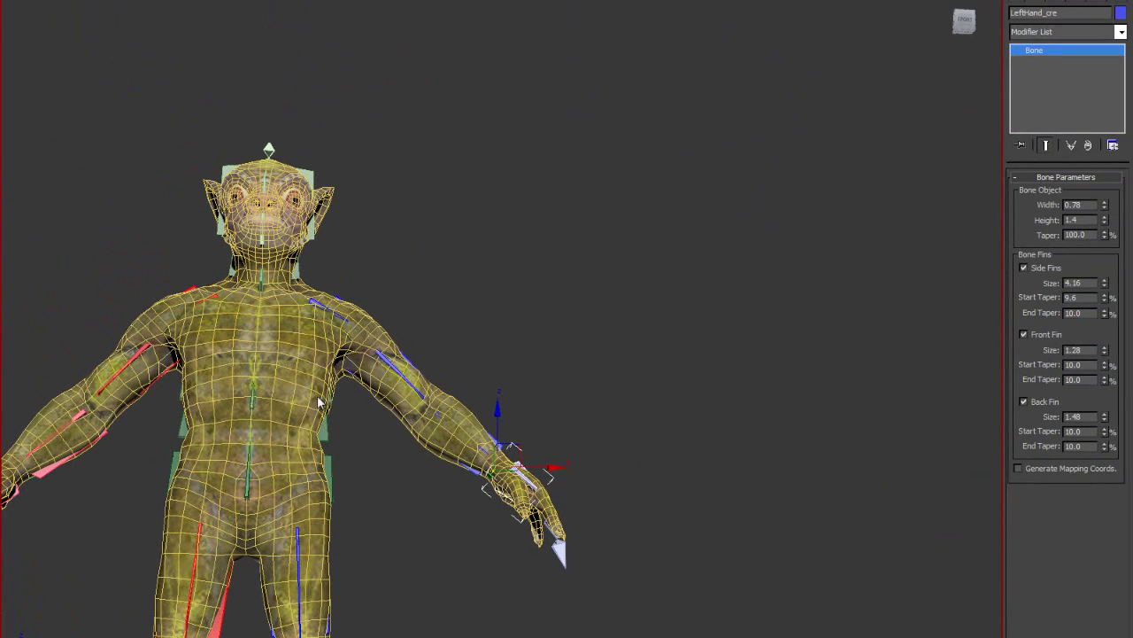
{"action": "middle_click_drag", "start_coordinate": [520, 232], "coordinate": [463, 260], "text": "alt"}
{"action": "left_click_drag", "start_coordinate": [64, 602], "coordinate": [2, 602]}
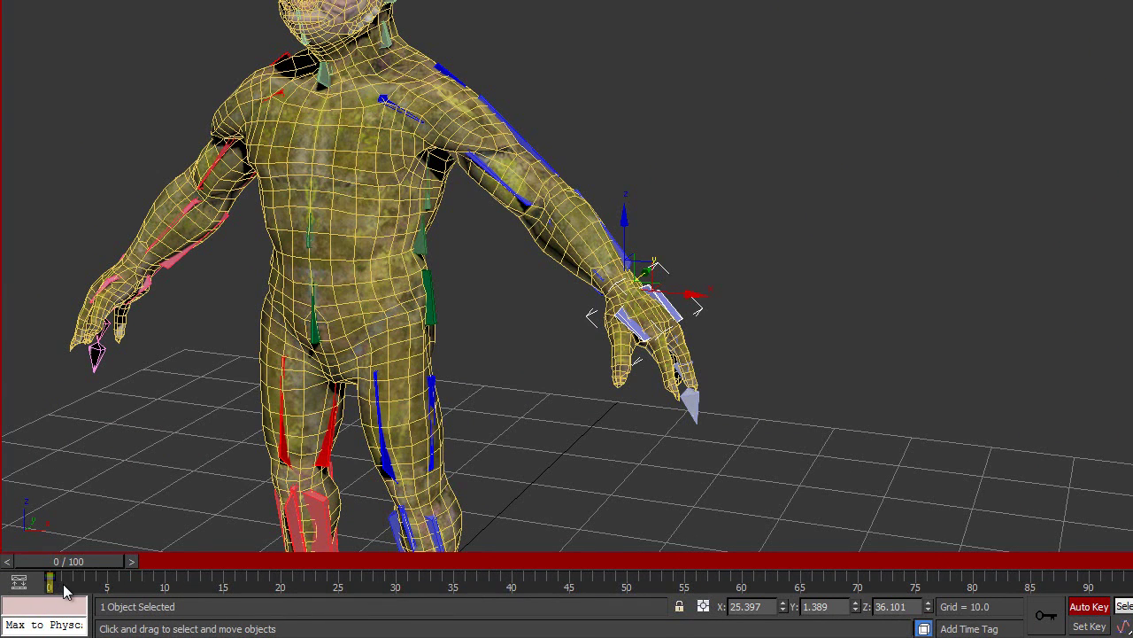
{"action": "left_click_drag", "start_coordinate": [64, 563], "coordinate": [292, 557]}
{"action": "middle_click_drag", "start_coordinate": [636, 97], "coordinate": [669, 64], "text": "alt"}
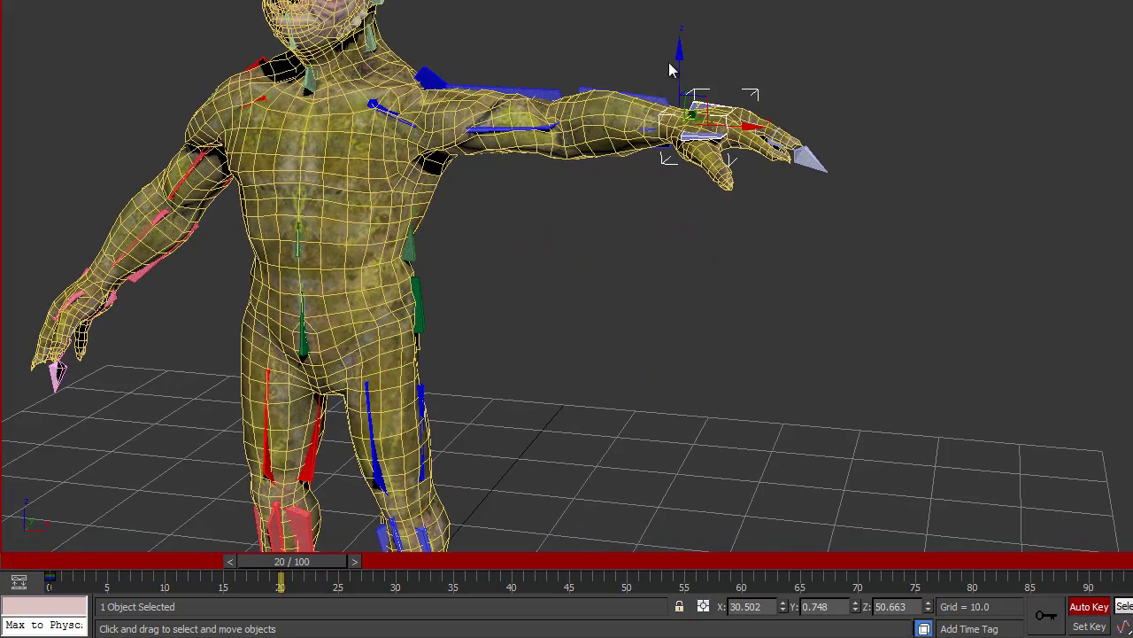
Step: Try rotating the LeftHand_cre bone upward to test how the wrist mesh deforms
{"action": "key", "text": "r"}
{"action": "key", "text": "e"}
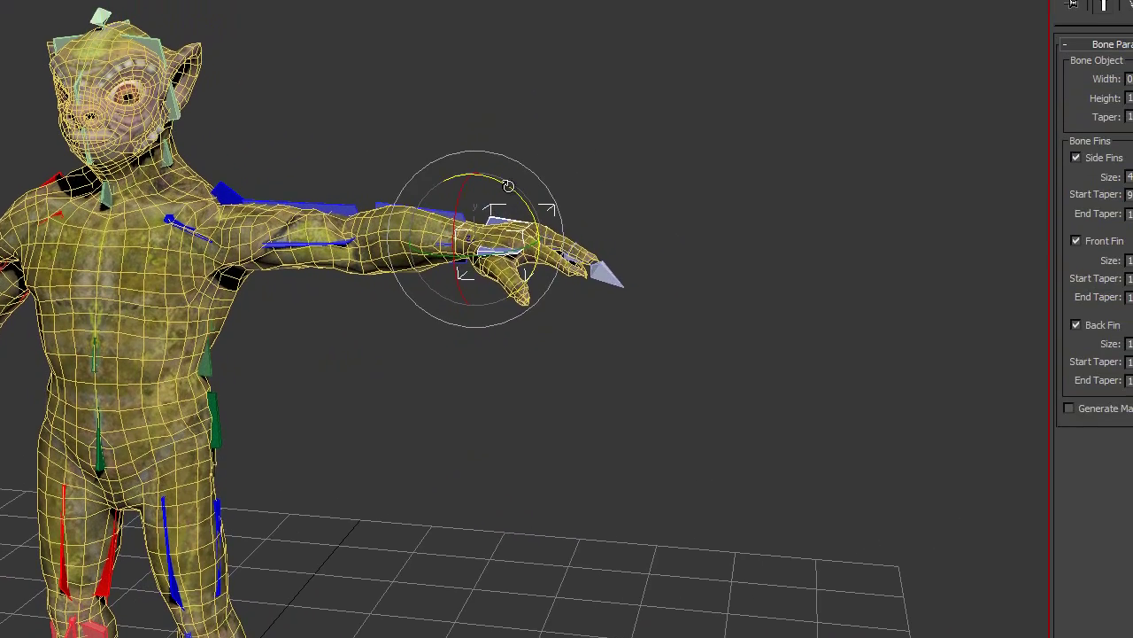
{"action": "left_click_drag", "start_coordinate": [614, 124], "coordinate": [552, 0]}
{"action": "left_click_drag", "start_coordinate": [438, 61], "coordinate": [434, 56]}
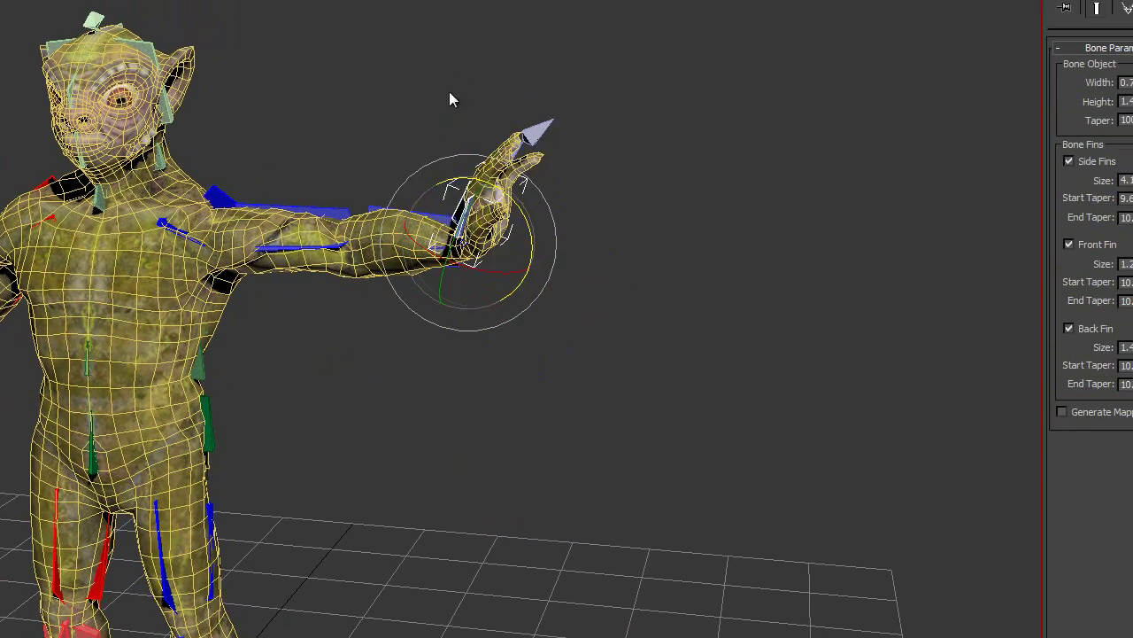
{"action": "middle_click_drag", "start_coordinate": [490, 227], "coordinate": [518, 228], "text": "alt"}
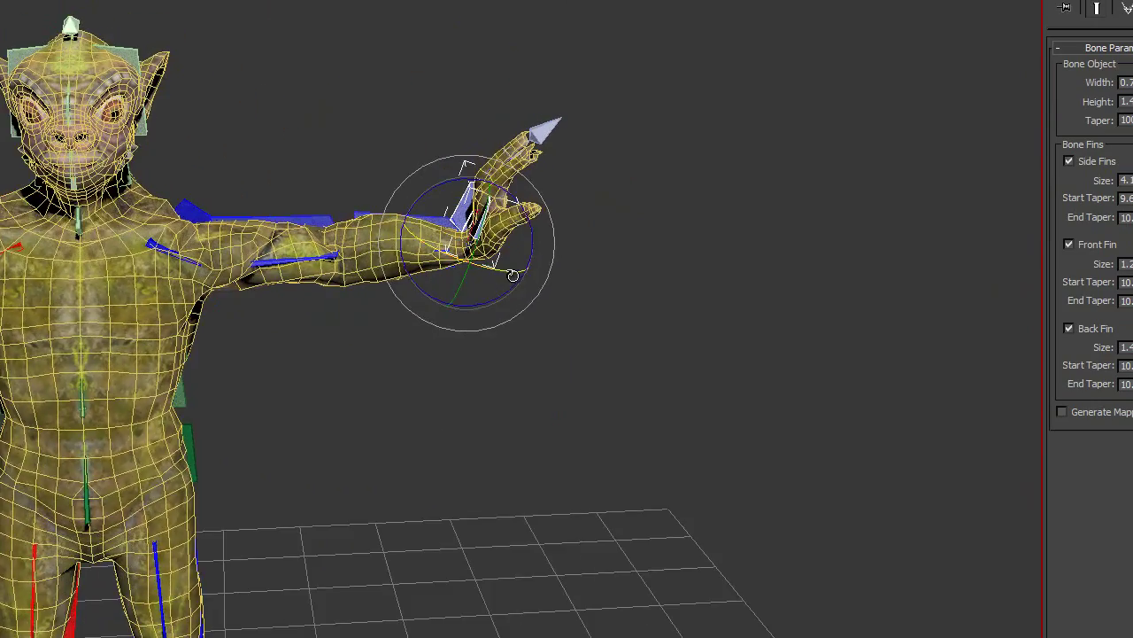
{"action": "scroll", "coordinate": [513, 265], "scroll_direction": "up", "scroll_amount": 3}
{"action": "left_click_drag", "start_coordinate": [497, 179], "coordinate": [620, 425]}
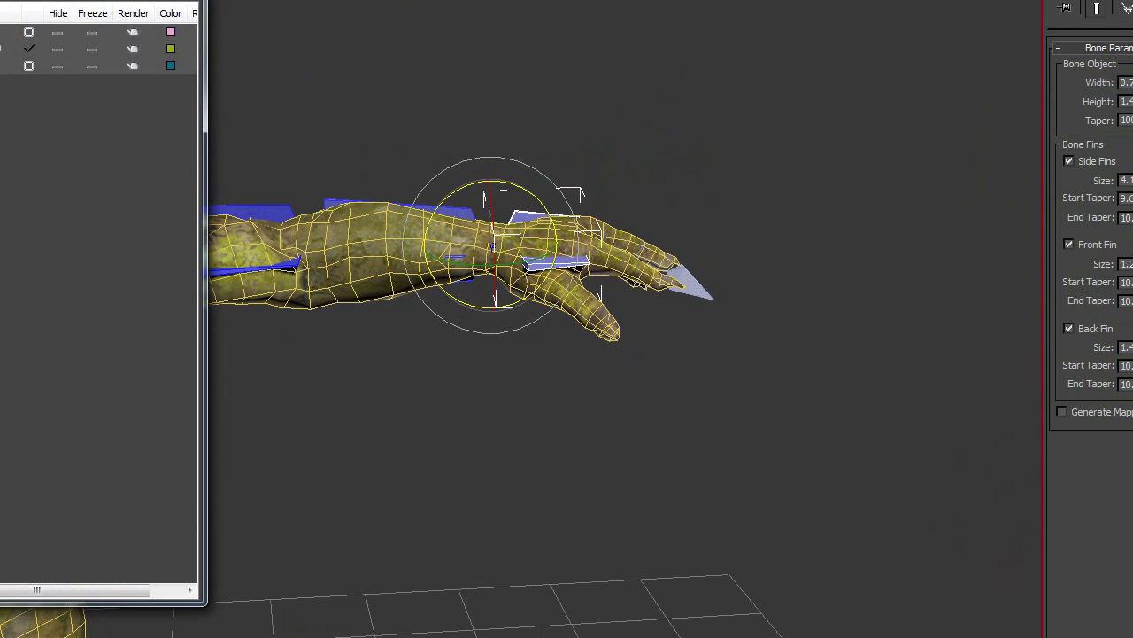
Step: Hide the creature_sk layer to view the left hand mesh without bones, and unhide it
{"action": "left_click", "coordinate": [57, 67]}
{"action": "middle_click_drag", "start_coordinate": [607, 178], "coordinate": [492, 88], "text": "alt"}
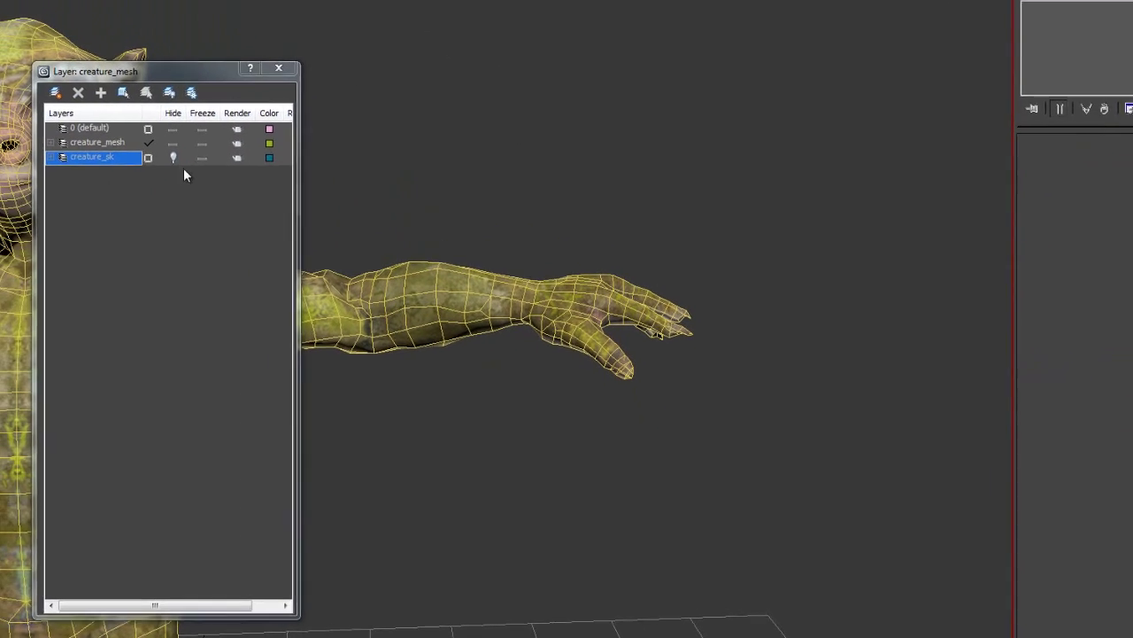
{"action": "left_click", "coordinate": [58, 66]}
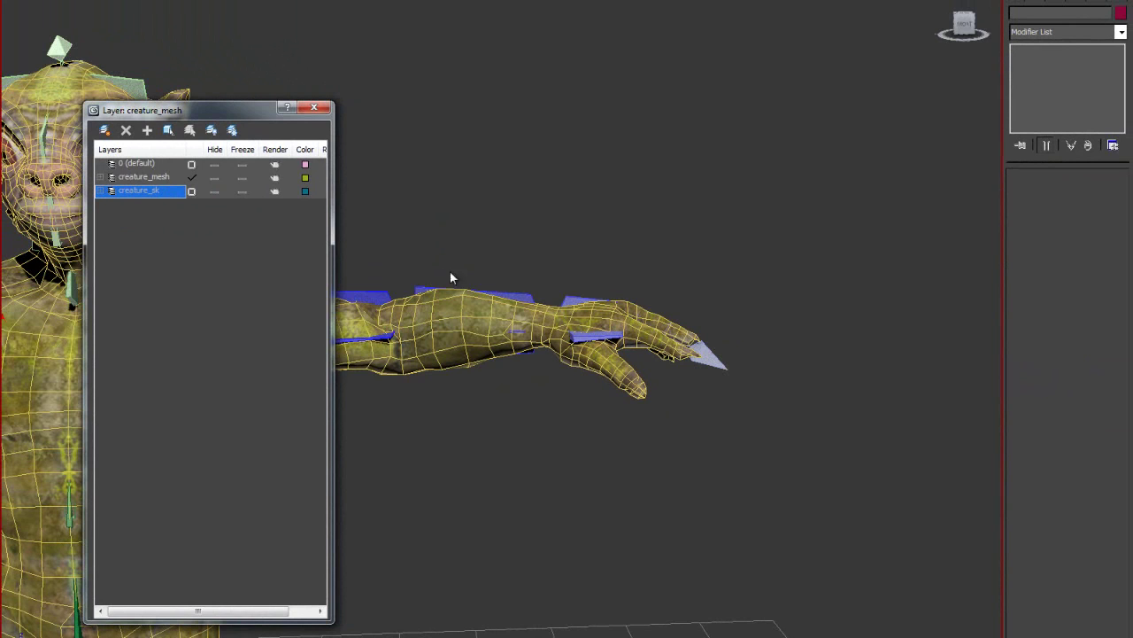
{"action": "left_click", "coordinate": [574, 299]}
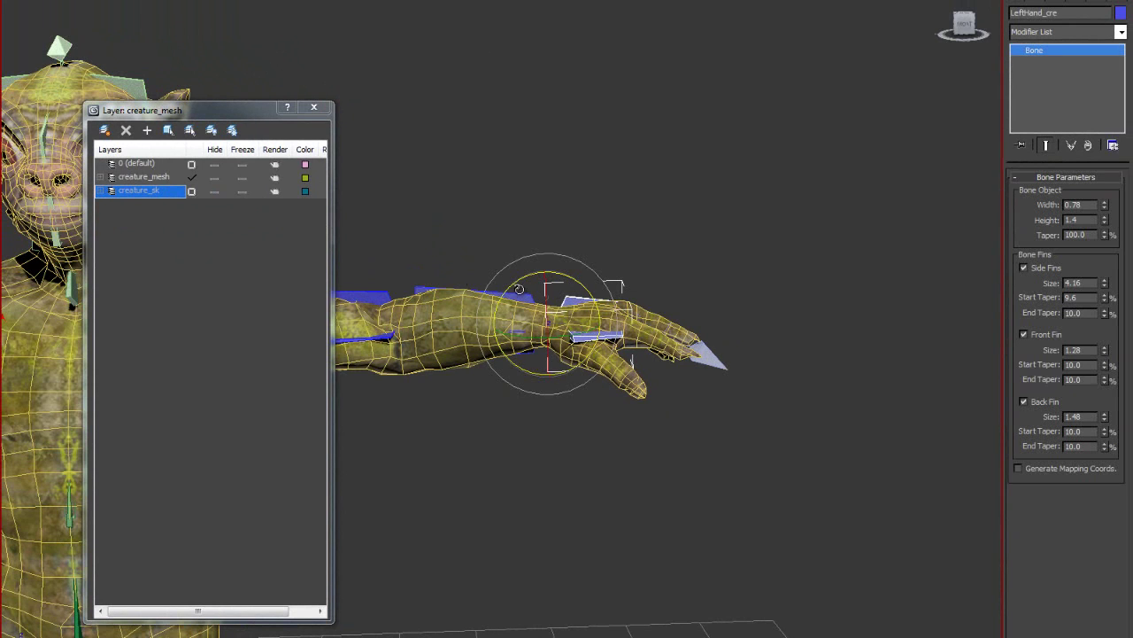
{"action": "left_click", "coordinate": [215, 191]}
{"action": "left_click", "coordinate": [216, 190]}
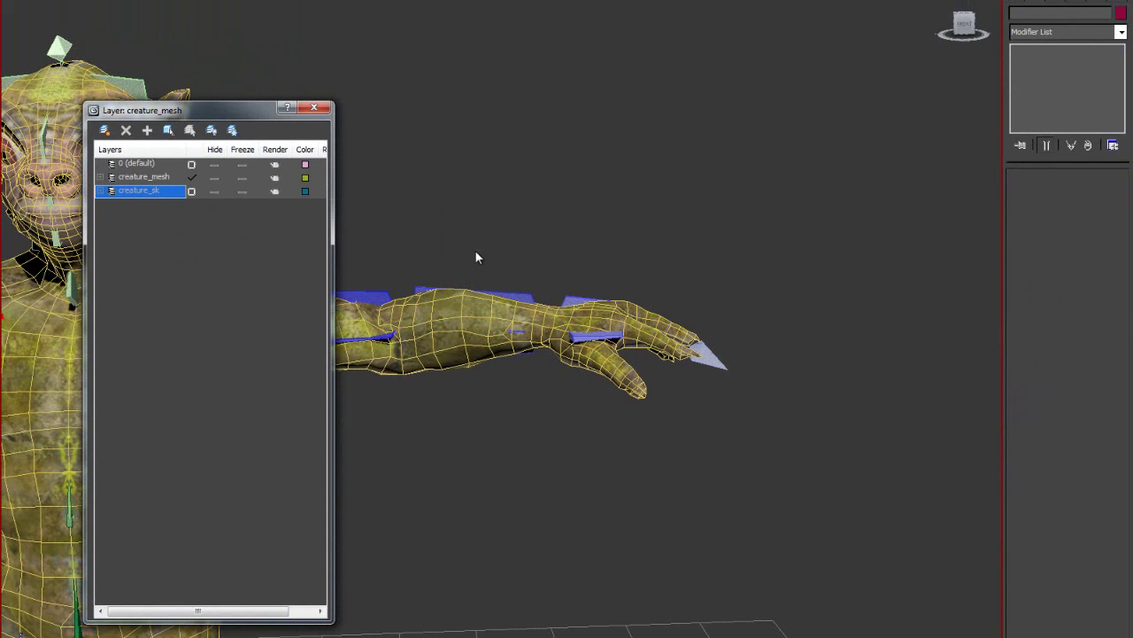
Step: Try bending the LeftHand_cre bone downward by about 78 degrees and in other directions to test the wrist
{"action": "left_click", "coordinate": [576, 300]}
{"action": "left_click_drag", "start_coordinate": [576, 299], "coordinate": [590, 260]}
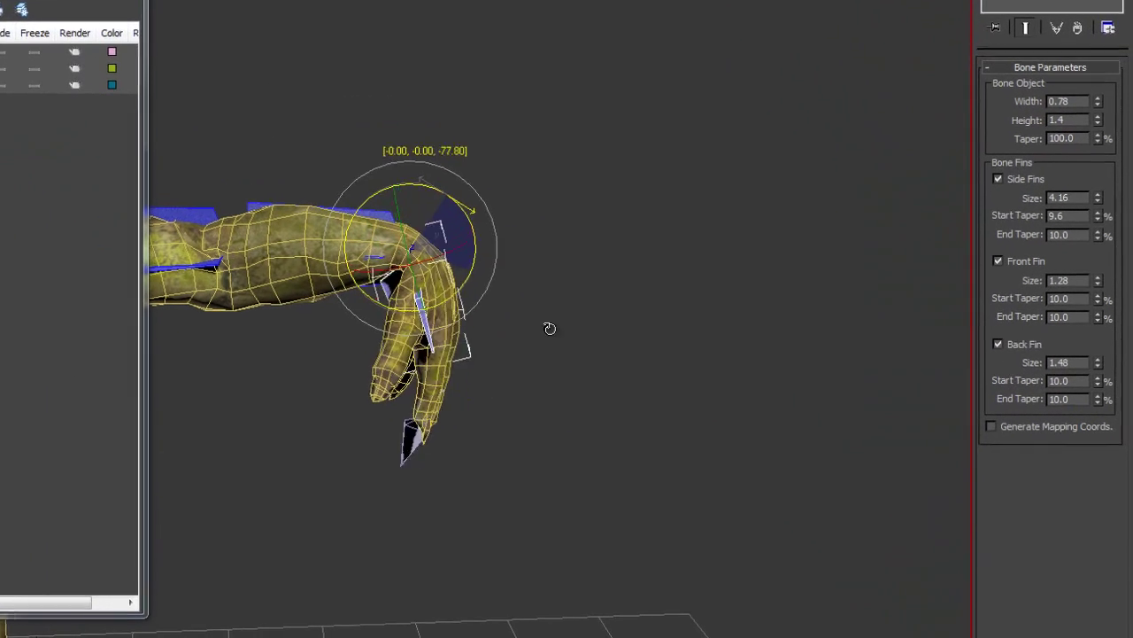
{"action": "left_click_drag", "start_coordinate": [451, 162], "coordinate": [369, 84]}
{"action": "middle_click_drag", "start_coordinate": [416, 195], "coordinate": [463, 220], "text": "alt"}
{"action": "left_click_drag", "start_coordinate": [413, 183], "coordinate": [461, 195]}
{"action": "middle_click_drag", "start_coordinate": [461, 194], "coordinate": [496, 262], "text": "alt"}
{"action": "scroll", "coordinate": [497, 260], "scroll_direction": "up", "scroll_amount": 6}
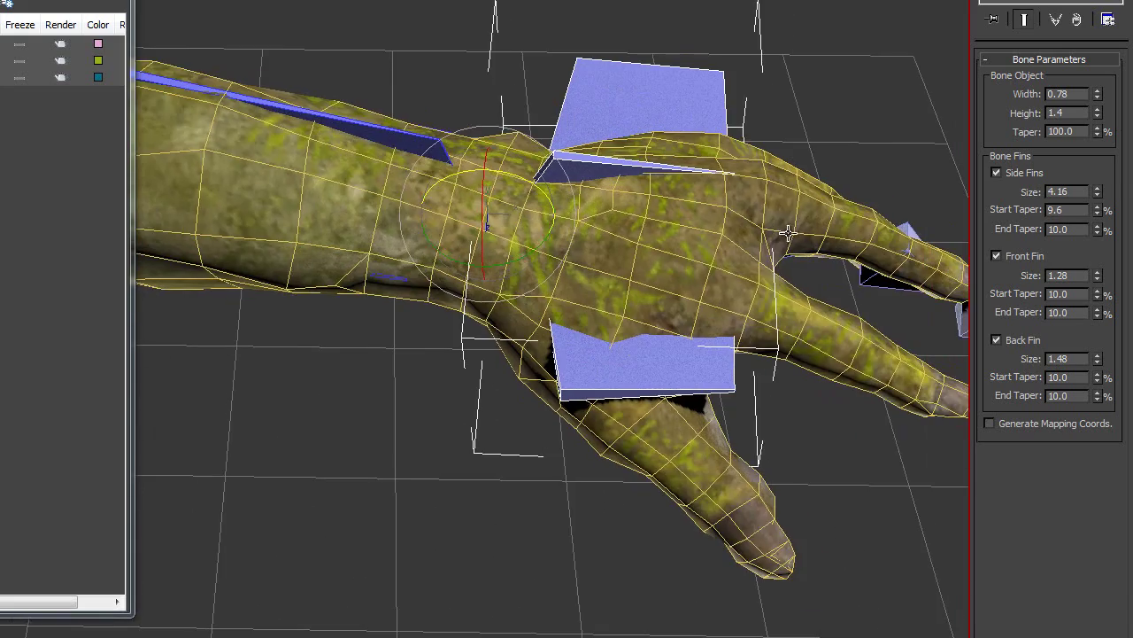
Step: Try rotating the left hand's finger bone and its end bone to test the finger deformation
{"action": "middle_click_drag", "start_coordinate": [784, 236], "coordinate": [533, 210]}
{"action": "left_click", "coordinate": [478, 280]}
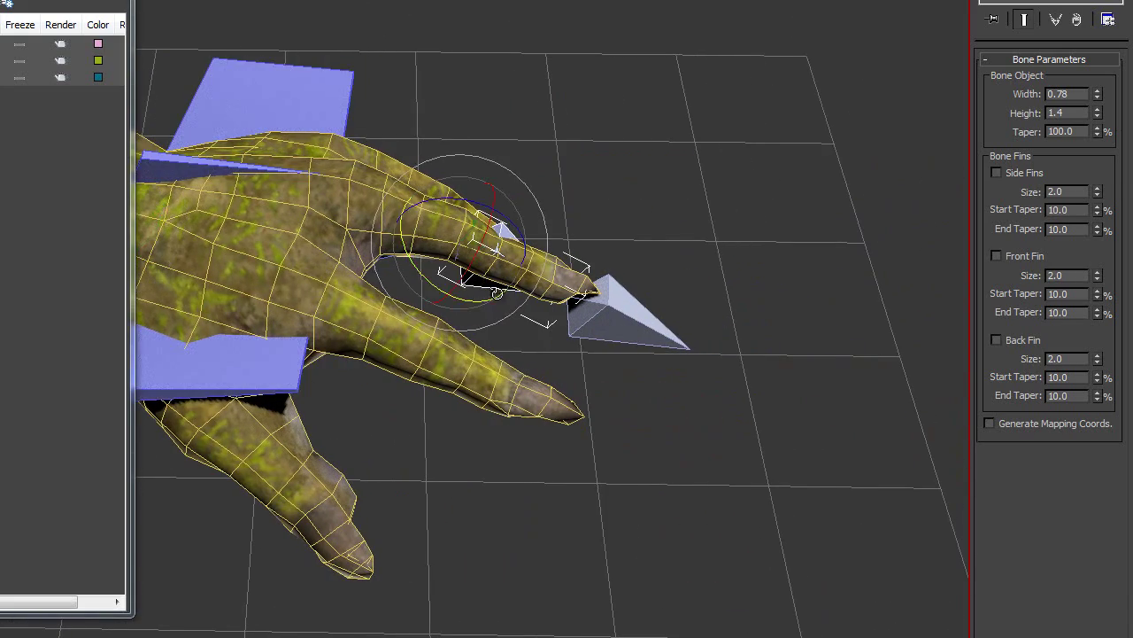
{"action": "middle_click_drag", "start_coordinate": [478, 280], "coordinate": [479, 217], "text": "alt"}
{"action": "left_click_drag", "start_coordinate": [466, 197], "coordinate": [531, 195]}
{"action": "left_click", "coordinate": [608, 350]}
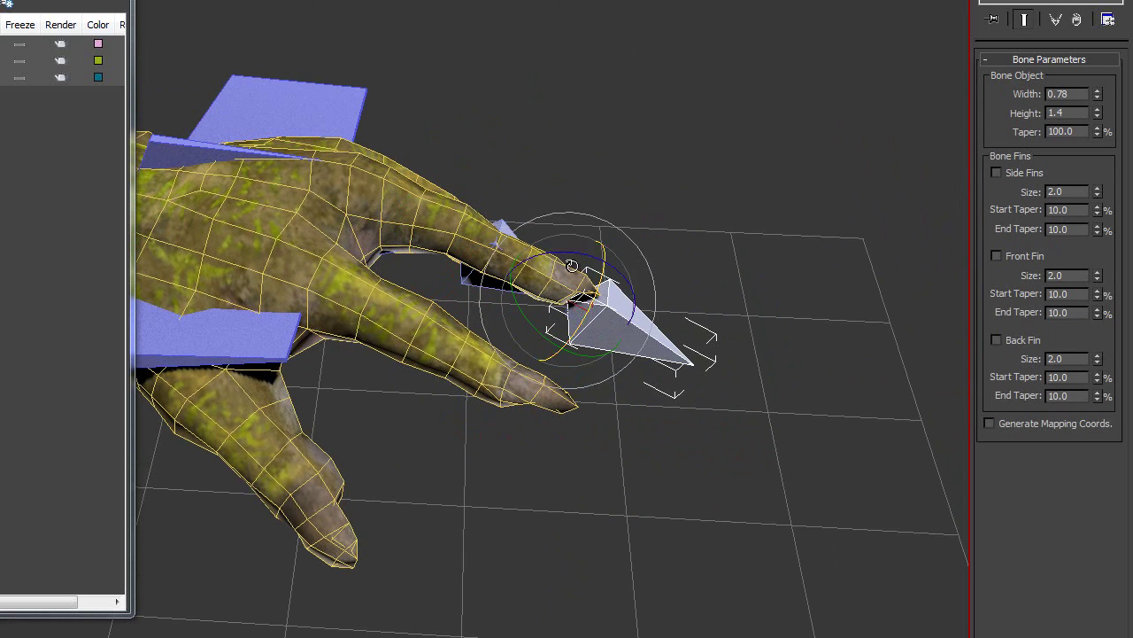
{"action": "left_click_drag", "start_coordinate": [559, 257], "coordinate": [584, 239]}
{"action": "right_click", "coordinate": [584, 239]}
Step: Turn off Auto Key with the left hand bone selected and examine the hand and finger mesh from several angles
{"action": "middle_click_drag", "start_coordinate": [545, 202], "coordinate": [503, 138], "text": "alt"}
{"action": "scroll", "coordinate": [413, 115], "scroll_direction": "down", "scroll_amount": 2}
{"action": "middle_click_drag", "start_coordinate": [274, 143], "coordinate": [412, 135]}
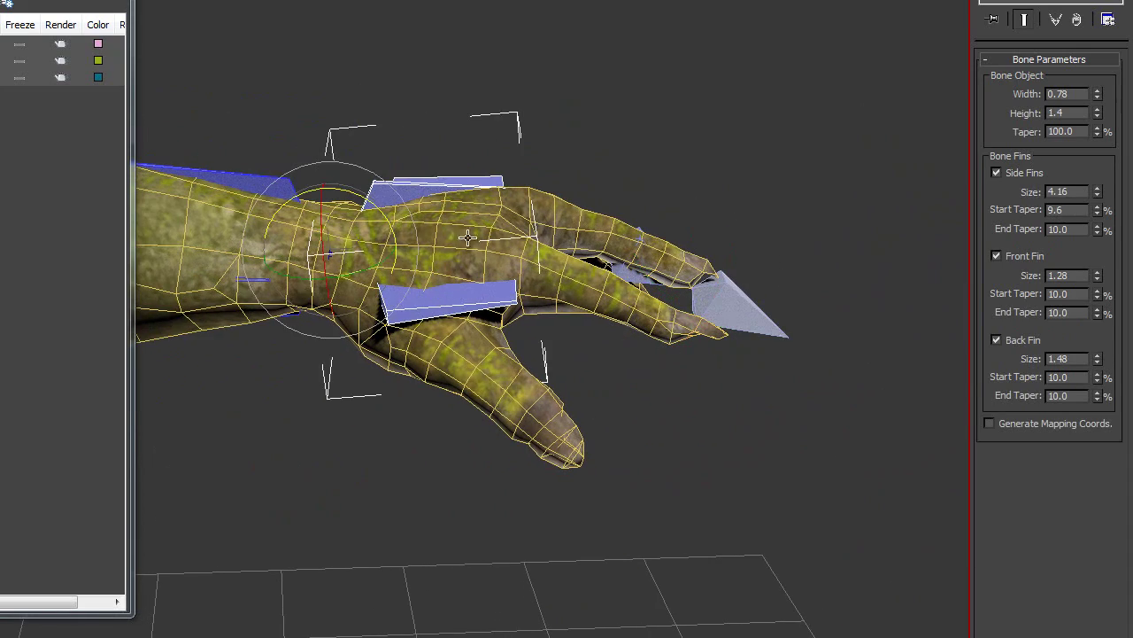
{"action": "mouse_move", "coordinate": [467, 237]}
{"action": "middle_mouse_down", "text": "alt"}
{"action": "mouse_move", "coordinate": [430, 132]}
{"action": "mouse_move", "coordinate": [461, 234]}
{"action": "mouse_move", "coordinate": [449, 239]}
{"action": "middle_mouse_up", "text": "alt"}
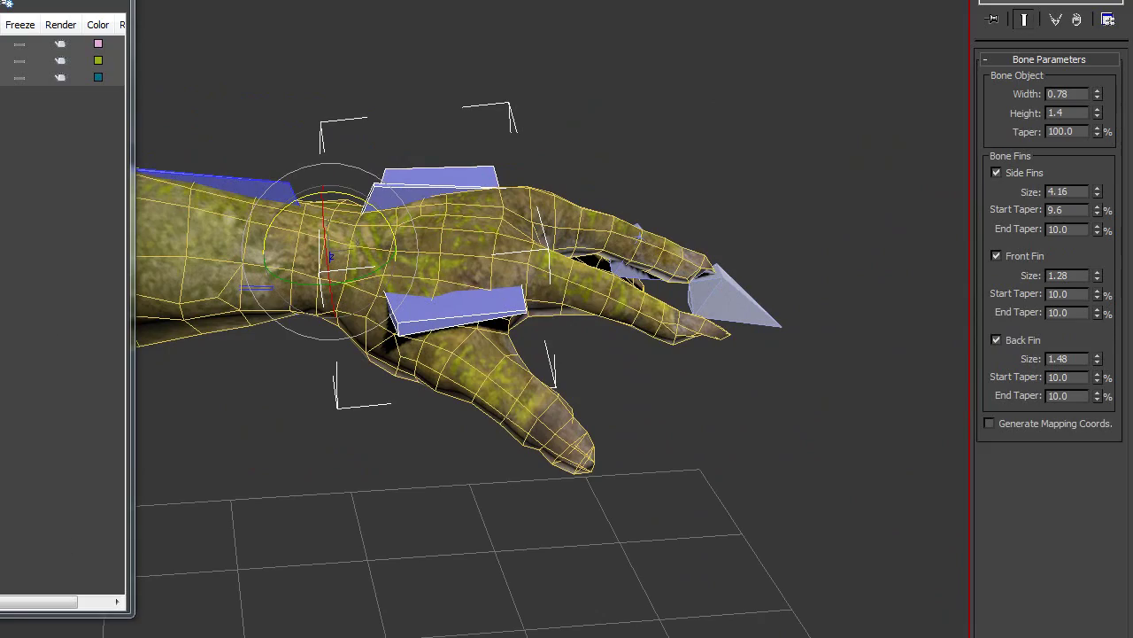
{"action": "key", "text": "n"}
{"action": "middle_click_drag", "start_coordinate": [445, 270], "coordinate": [450, 365], "text": "alt"}
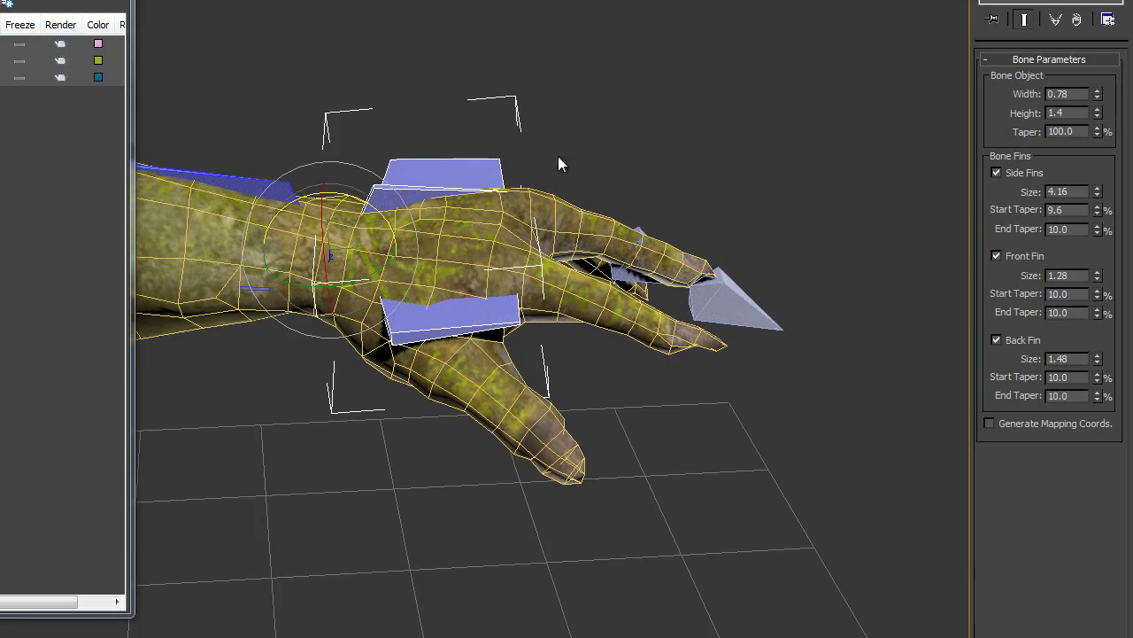
{"action": "mouse_move", "coordinate": [522, 393]}
{"action": "middle_mouse_down", "text": "alt"}
{"action": "mouse_move", "coordinate": [474, 422]}
{"action": "mouse_move", "coordinate": [502, 401]}
{"action": "middle_mouse_up", "text": "alt"}
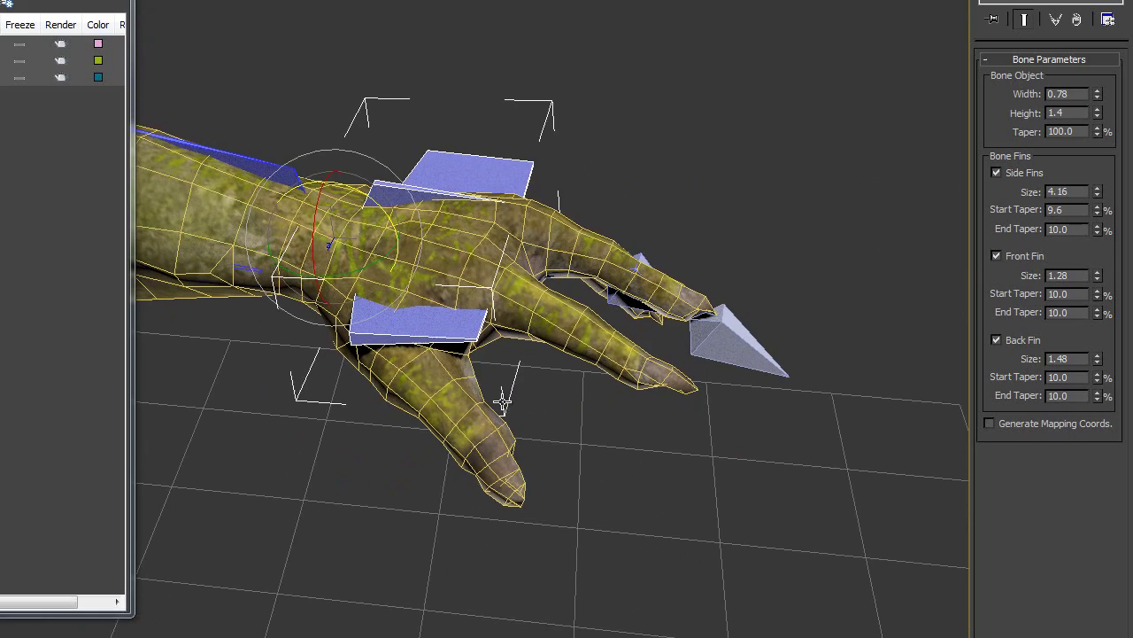
{"action": "middle_click_drag", "start_coordinate": [476, 298], "coordinate": [477, 329], "text": "alt"}
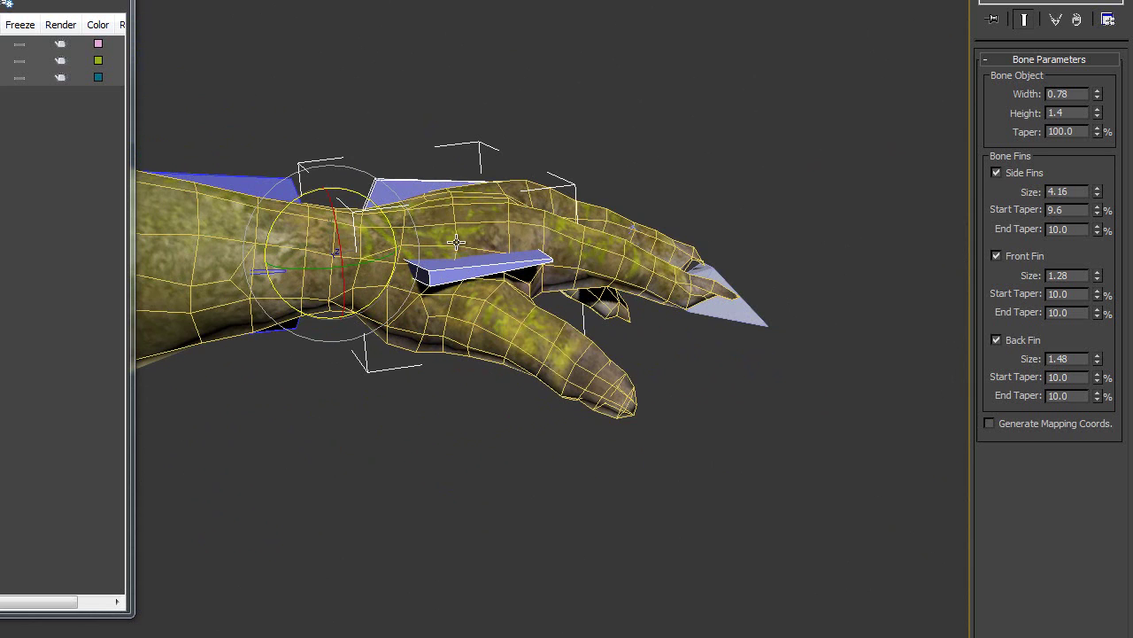
{"action": "middle_click_drag", "start_coordinate": [456, 241], "coordinate": [437, 262], "text": "alt"}
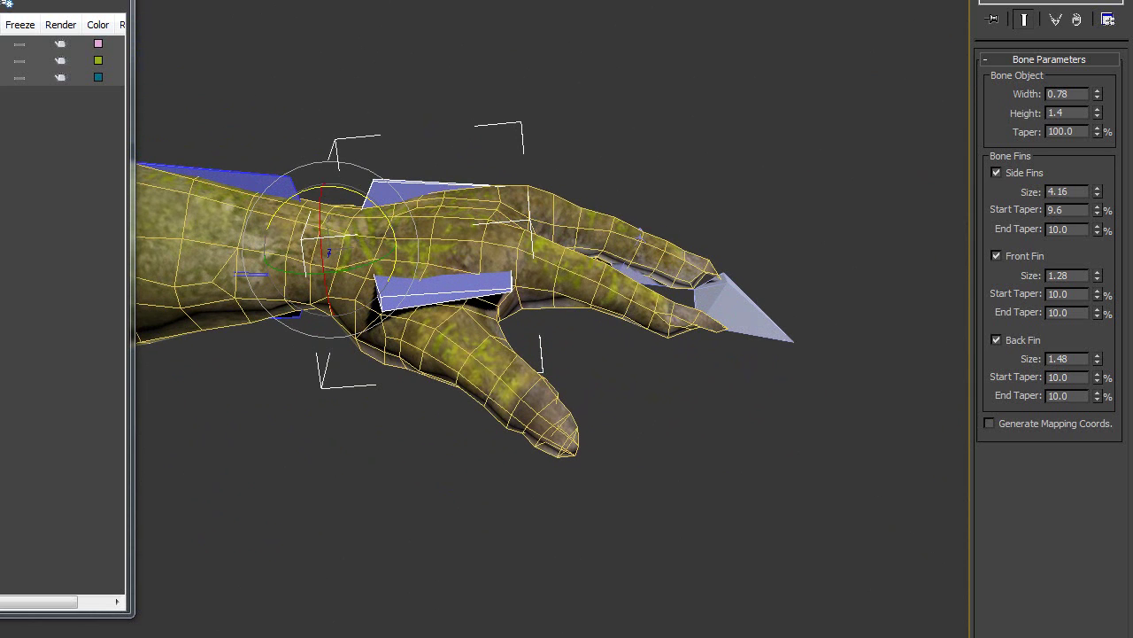
{"action": "middle_click_drag", "start_coordinate": [734, 158], "coordinate": [699, 119], "text": "alt"}
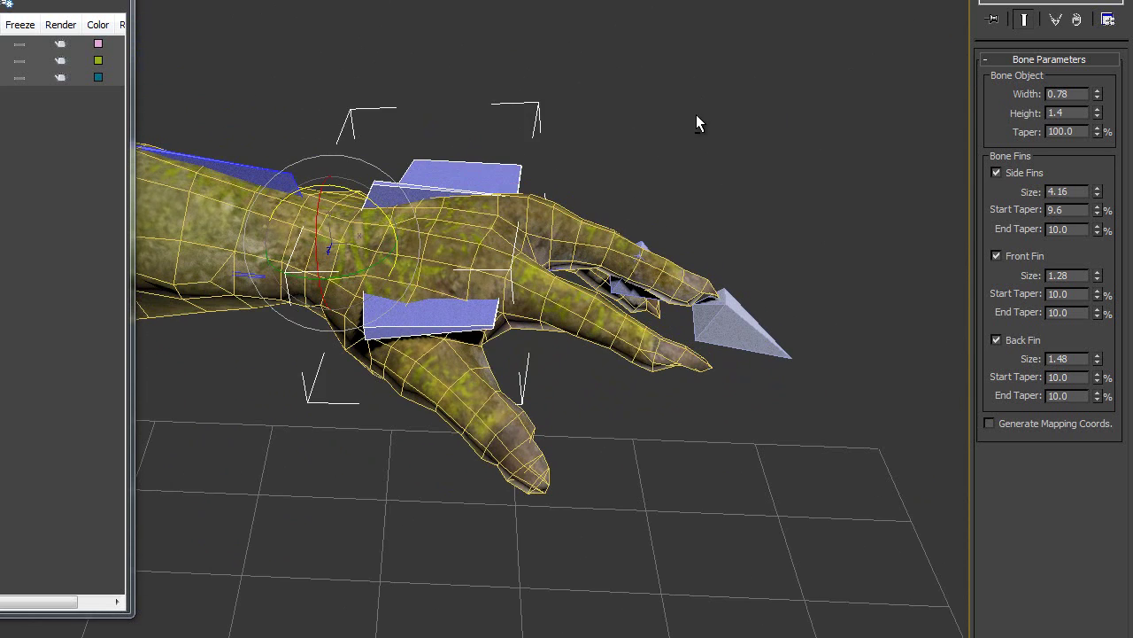
Step: Select the creature mesh and pick LeftHand_cre in its Skin modifier's bone list to show that bone's weights
{"action": "left_click", "coordinate": [593, 206]}
{"action": "left_click", "coordinate": [559, 212]}
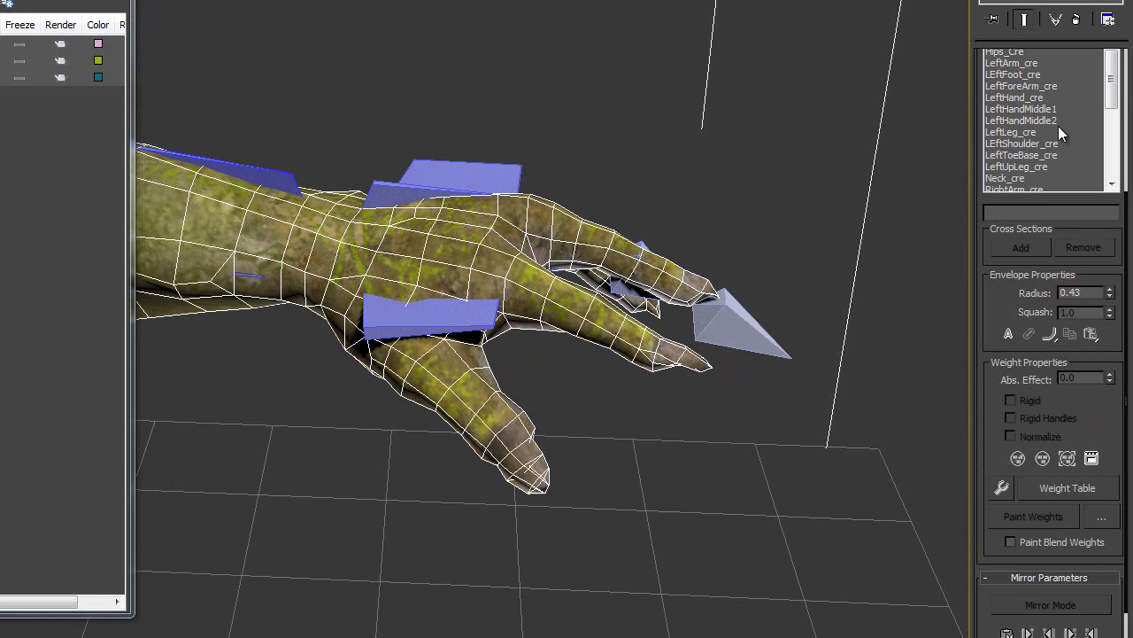
{"action": "left_click_drag", "start_coordinate": [1112, 88], "coordinate": [1124, 159]}
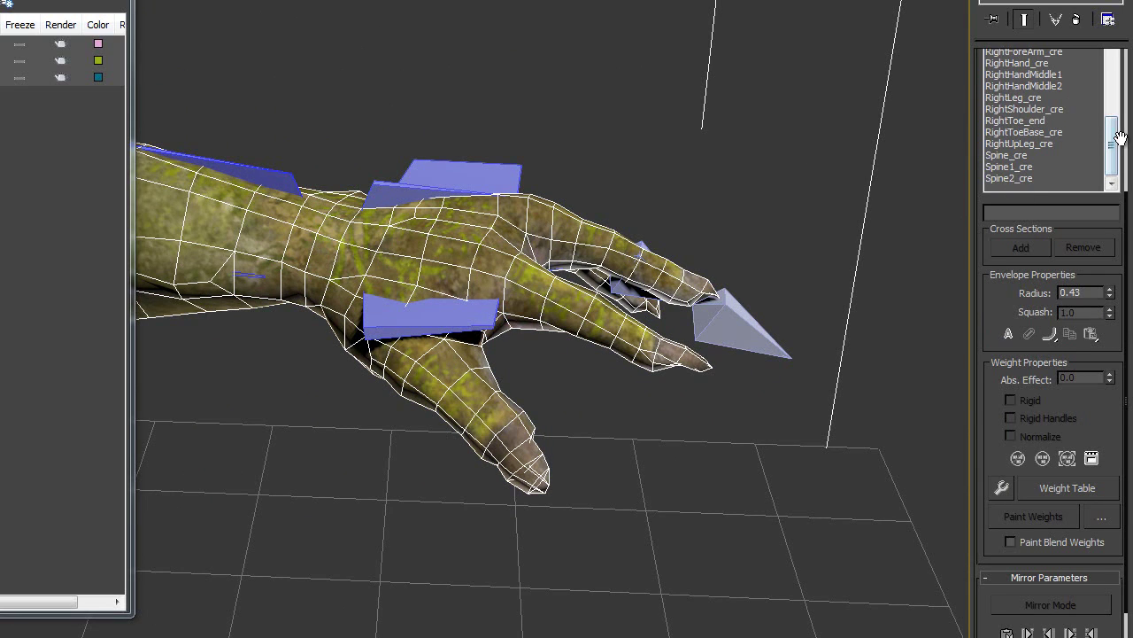
{"action": "left_click_drag", "start_coordinate": [1112, 129], "coordinate": [1096, 66]}
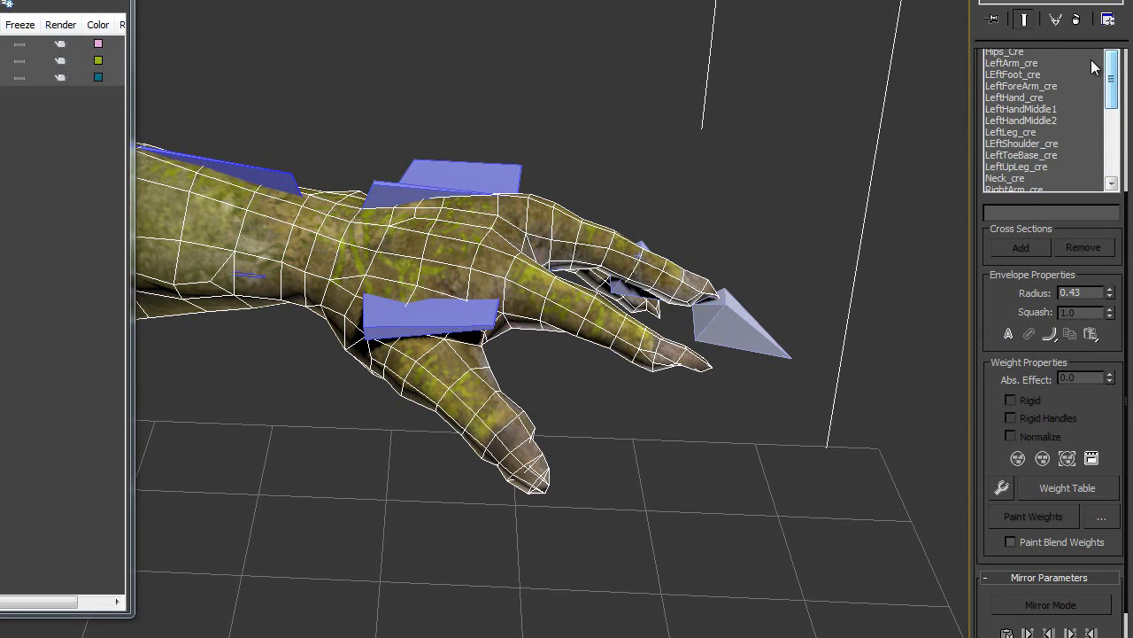
{"action": "left_click", "coordinate": [1027, 98]}
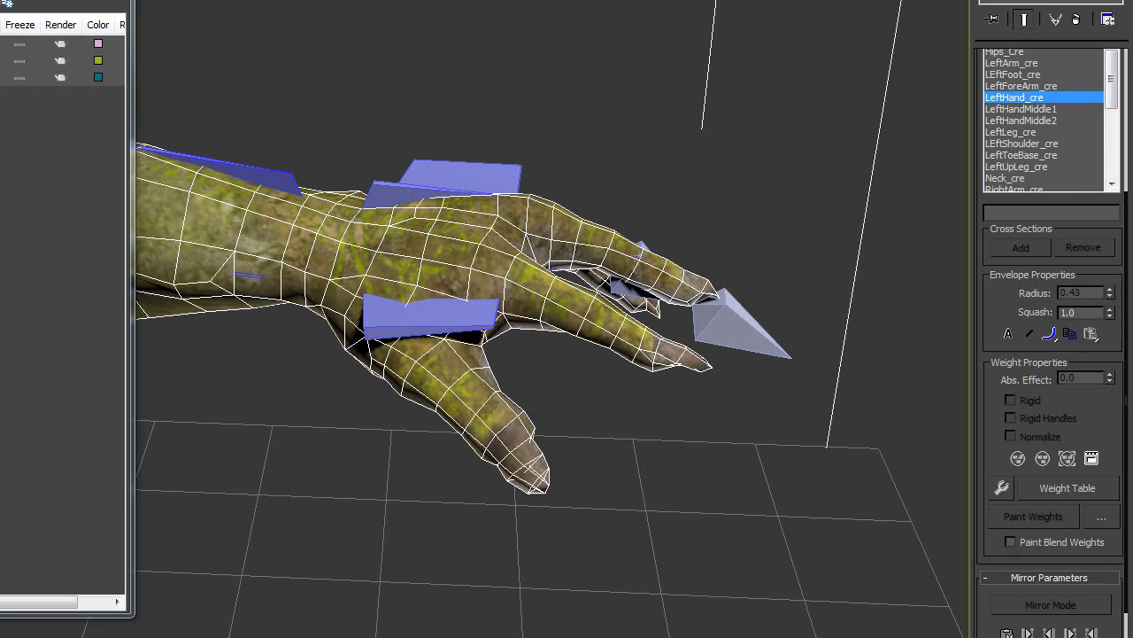
{"action": "middle_click_drag", "start_coordinate": [686, 407], "coordinate": [567, 408], "text": "alt"}
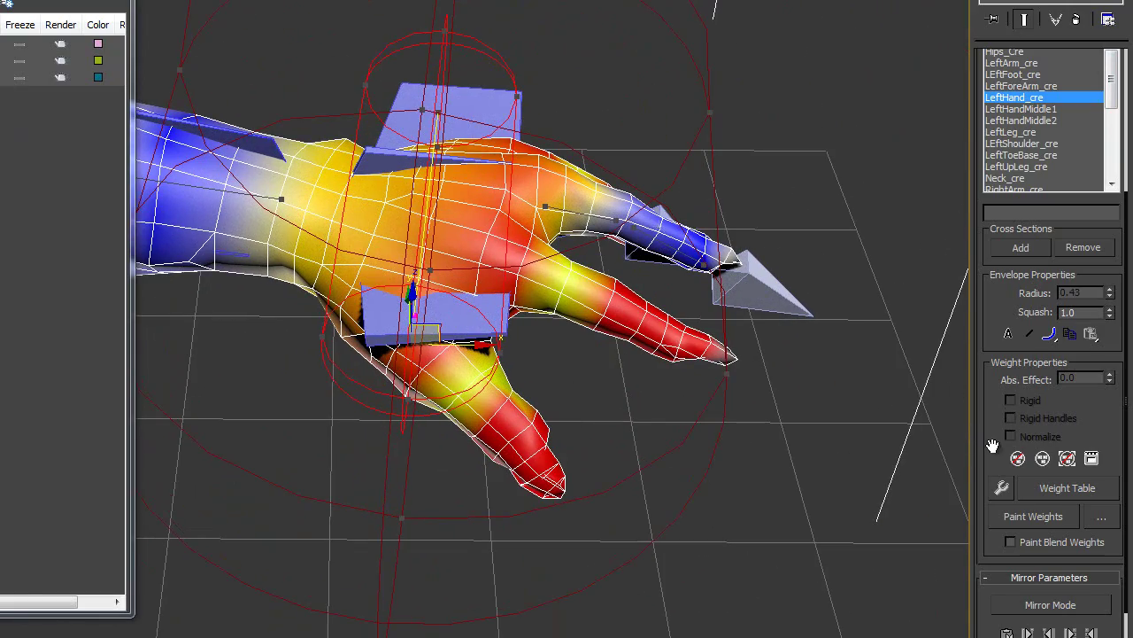
Step: Activate Paint Weights for LeftHand_cre and open the Painter Options
{"action": "left_click_drag", "start_coordinate": [991, 444], "coordinate": [1019, 288]}
{"action": "left_click", "coordinate": [1036, 358]}
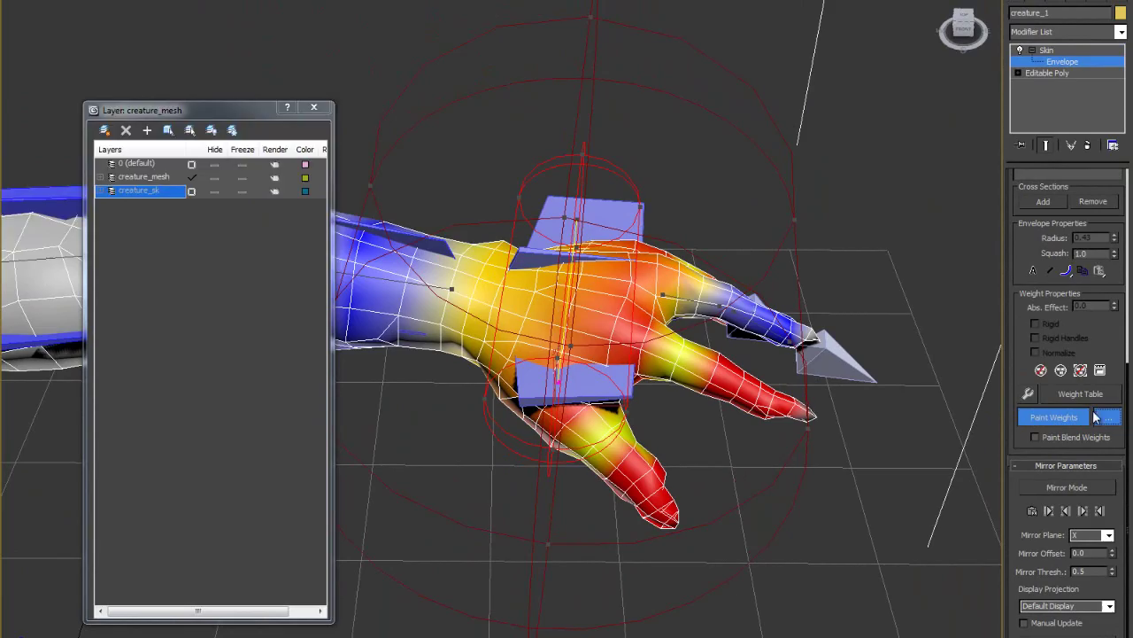
{"action": "left_click", "coordinate": [1095, 416]}
{"action": "mouse_move", "coordinate": [610, 337]}
{"action": "left_mouse_down"}
{"action": "mouse_move", "coordinate": [688, 364]}
{"action": "mouse_move", "coordinate": [608, 264]}
{"action": "mouse_move", "coordinate": [708, 338]}
{"action": "mouse_move", "coordinate": [699, 301]}
{"action": "mouse_move", "coordinate": [814, 336]}
{"action": "left_mouse_up"}
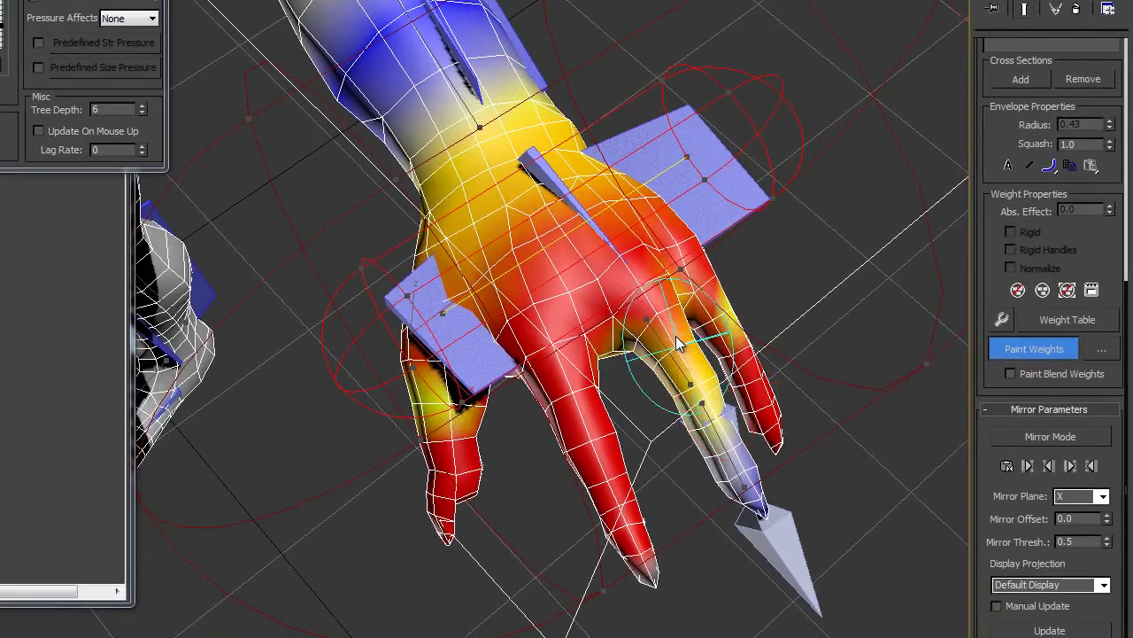
Step: Paint stronger LeftHand_cre weight along the back of the left hand's middle finger, from its base to the tip
{"action": "mouse_move", "coordinate": [660, 319]}
{"action": "left_mouse_down"}
{"action": "mouse_move", "coordinate": [681, 341]}
{"action": "mouse_move", "coordinate": [722, 440]}
{"action": "mouse_move", "coordinate": [690, 443]}
{"action": "left_mouse_up"}
{"action": "mouse_move", "coordinate": [691, 443]}
{"action": "middle_mouse_down", "text": "alt"}
{"action": "mouse_move", "coordinate": [546, 380]}
{"action": "mouse_move", "coordinate": [549, 446]}
{"action": "mouse_move", "coordinate": [645, 476]}
{"action": "middle_mouse_up", "text": "alt"}
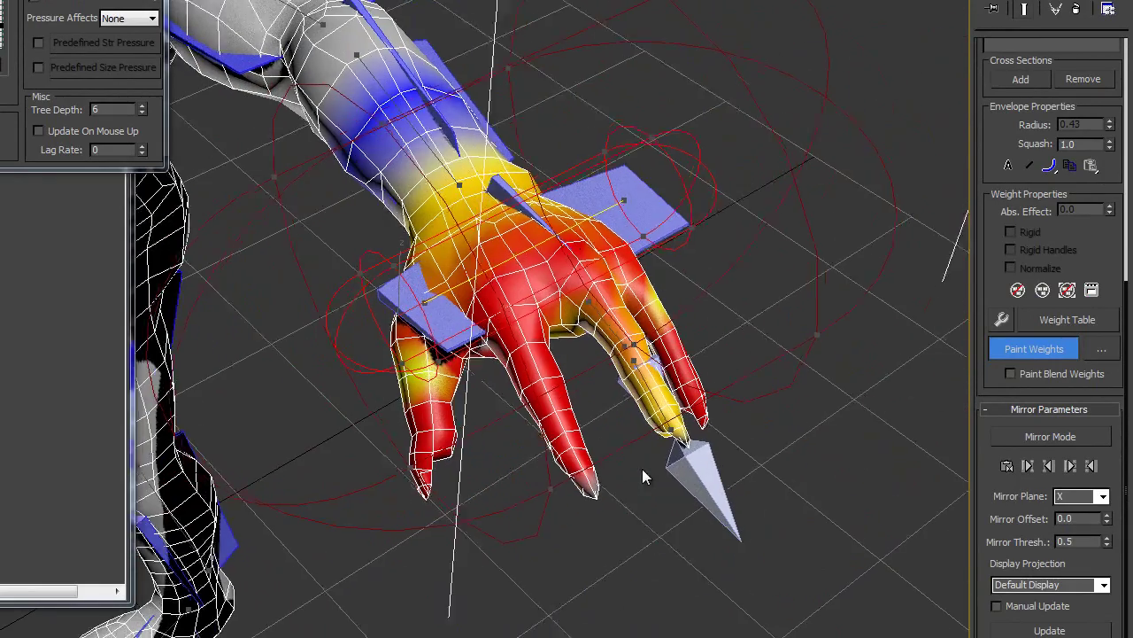
{"action": "mouse_move", "coordinate": [619, 392]}
{"action": "left_mouse_down"}
{"action": "mouse_move", "coordinate": [697, 456]}
{"action": "mouse_move", "coordinate": [699, 475]}
{"action": "left_mouse_up"}
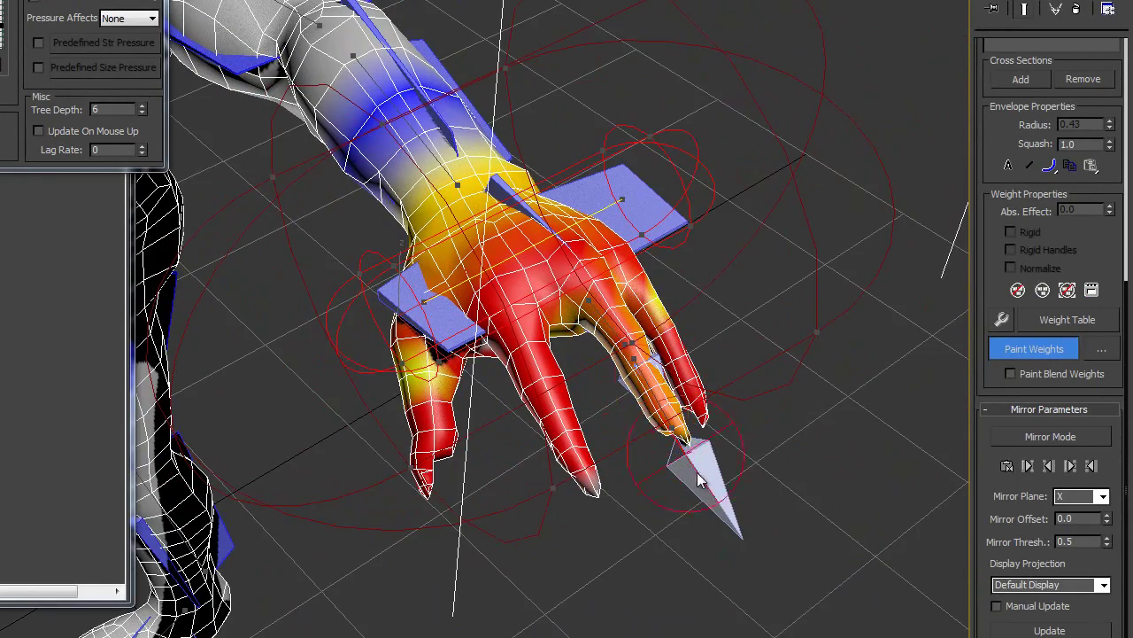
Step: Paint full LeftHand_cre weight on the palm side of the hand, covering the finger bases, the thumb and the middle finger
{"action": "mouse_move", "coordinate": [623, 332]}
{"action": "middle_mouse_down", "text": "alt"}
{"action": "mouse_move", "coordinate": [624, 378]}
{"action": "mouse_move", "coordinate": [376, 434]}
{"action": "middle_mouse_up", "text": "alt"}
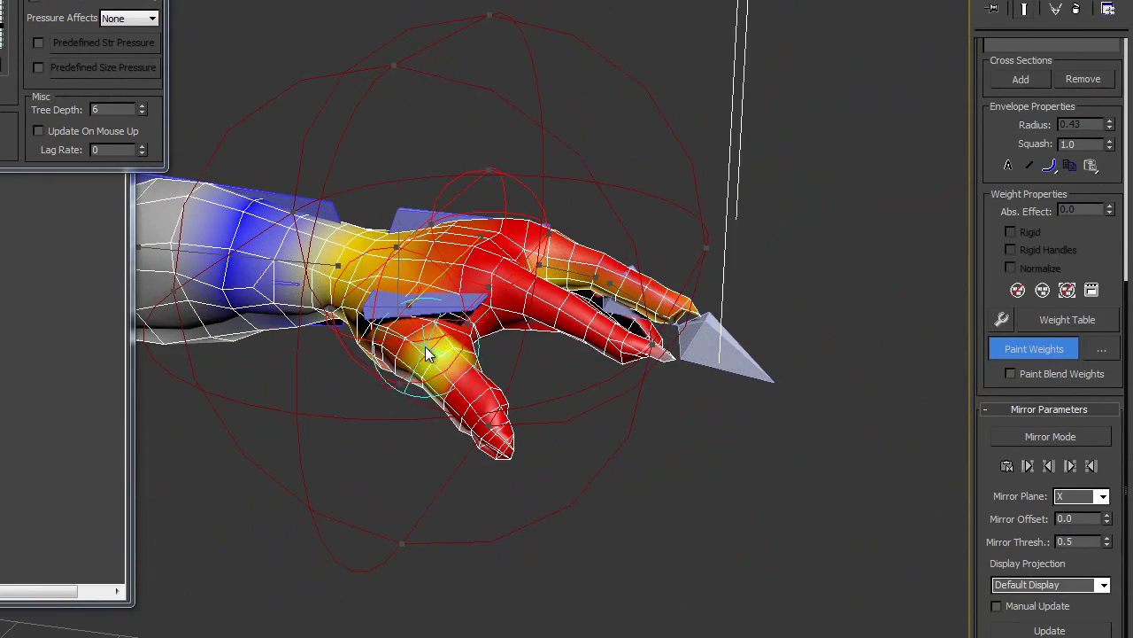
{"action": "mouse_move", "coordinate": [426, 352]}
{"action": "middle_mouse_down", "text": "alt"}
{"action": "mouse_move", "coordinate": [551, 379]}
{"action": "mouse_move", "coordinate": [544, 335]}
{"action": "middle_mouse_up", "text": "alt"}
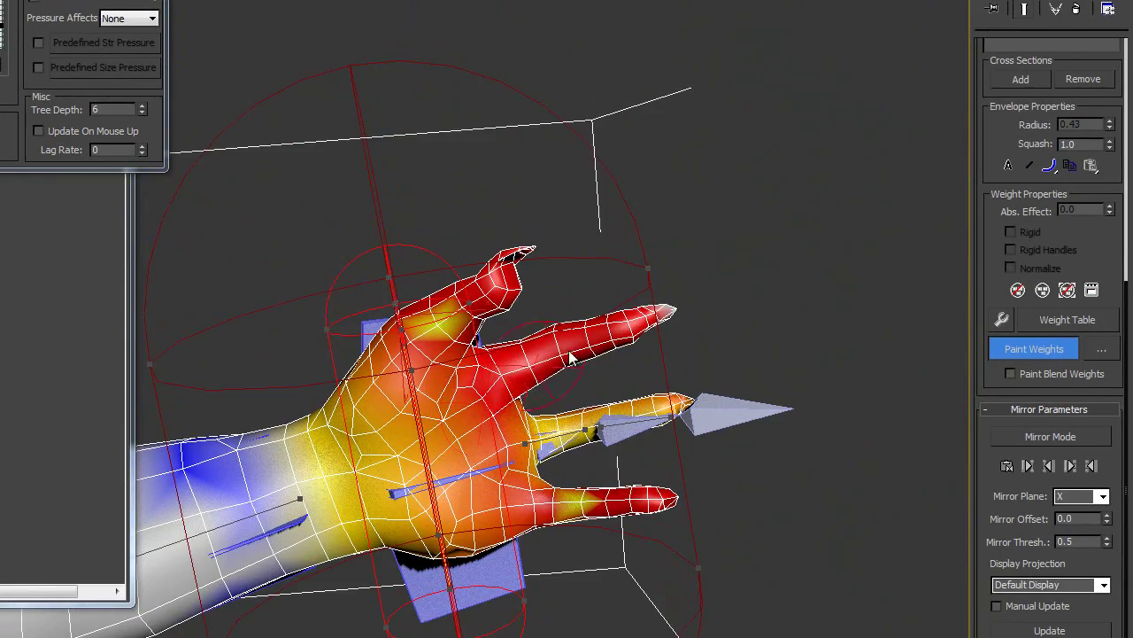
{"action": "mouse_move", "coordinate": [572, 356]}
{"action": "left_mouse_down"}
{"action": "mouse_move", "coordinate": [524, 417]}
{"action": "mouse_move", "coordinate": [540, 442]}
{"action": "mouse_move", "coordinate": [562, 439]}
{"action": "mouse_move", "coordinate": [520, 448]}
{"action": "mouse_move", "coordinate": [576, 534]}
{"action": "mouse_move", "coordinate": [495, 522]}
{"action": "left_mouse_up"}
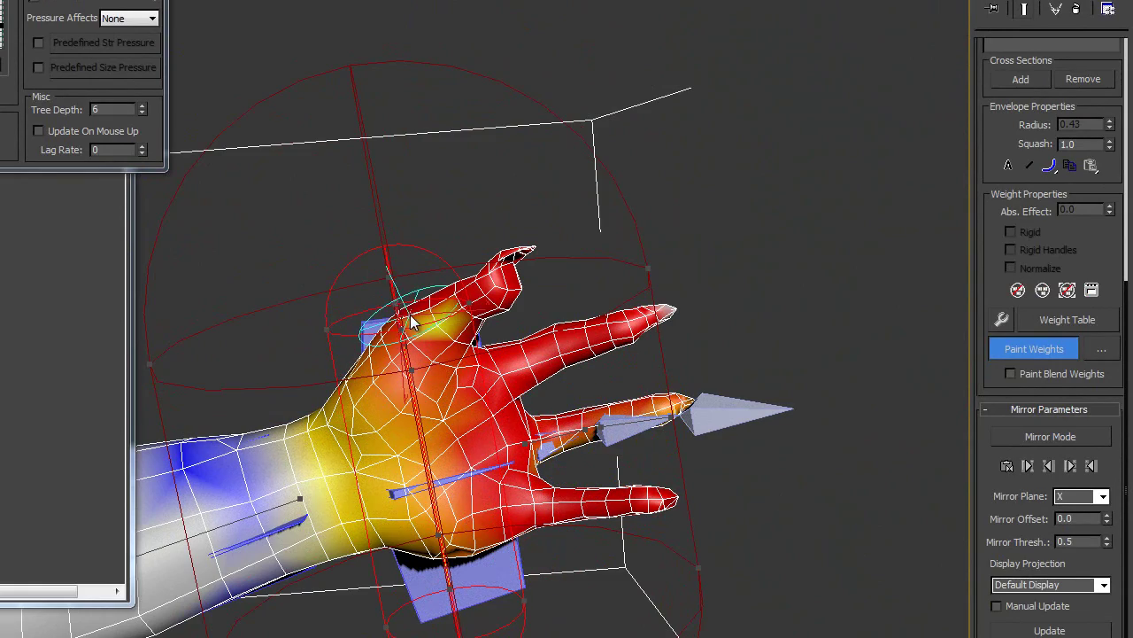
{"action": "left_click_drag", "start_coordinate": [410, 314], "coordinate": [428, 301]}
{"action": "mouse_move", "coordinate": [622, 438]}
{"action": "left_mouse_down"}
{"action": "mouse_move", "coordinate": [623, 425]}
{"action": "mouse_move", "coordinate": [588, 406]}
{"action": "left_mouse_up"}
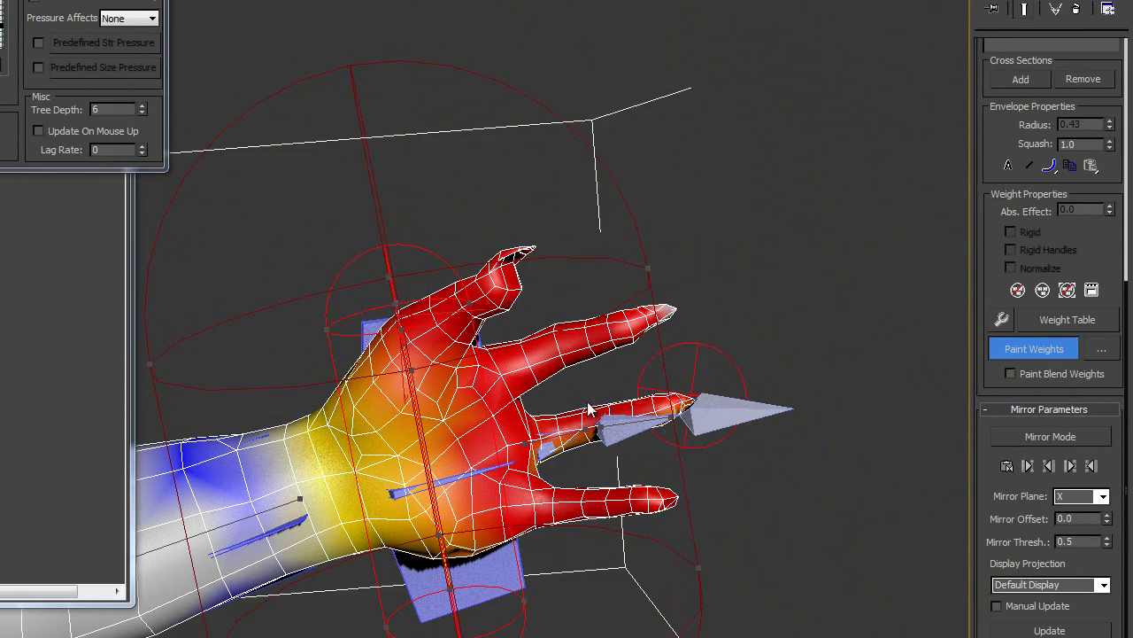
Step: Select LeftHandMiddle1 in the Skin bone list and paint out its influence on the middle finger
{"action": "mouse_move", "coordinate": [624, 444]}
{"action": "middle_mouse_down", "text": "alt"}
{"action": "mouse_move", "coordinate": [645, 314]}
{"action": "mouse_move", "coordinate": [600, 577]}
{"action": "mouse_move", "coordinate": [538, 584]}
{"action": "mouse_move", "coordinate": [606, 386]}
{"action": "middle_mouse_up", "text": "alt"}
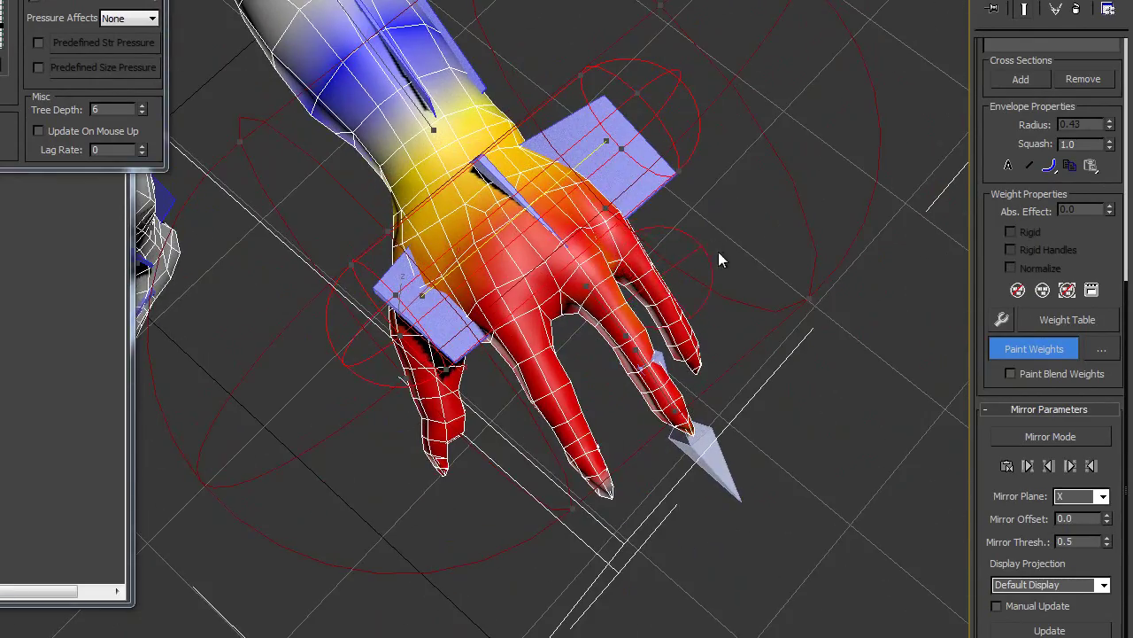
{"action": "mouse_move", "coordinate": [721, 256]}
{"action": "middle_mouse_down", "text": "alt"}
{"action": "mouse_move", "coordinate": [608, 286]}
{"action": "mouse_move", "coordinate": [651, 309]}
{"action": "middle_mouse_up", "text": "alt"}
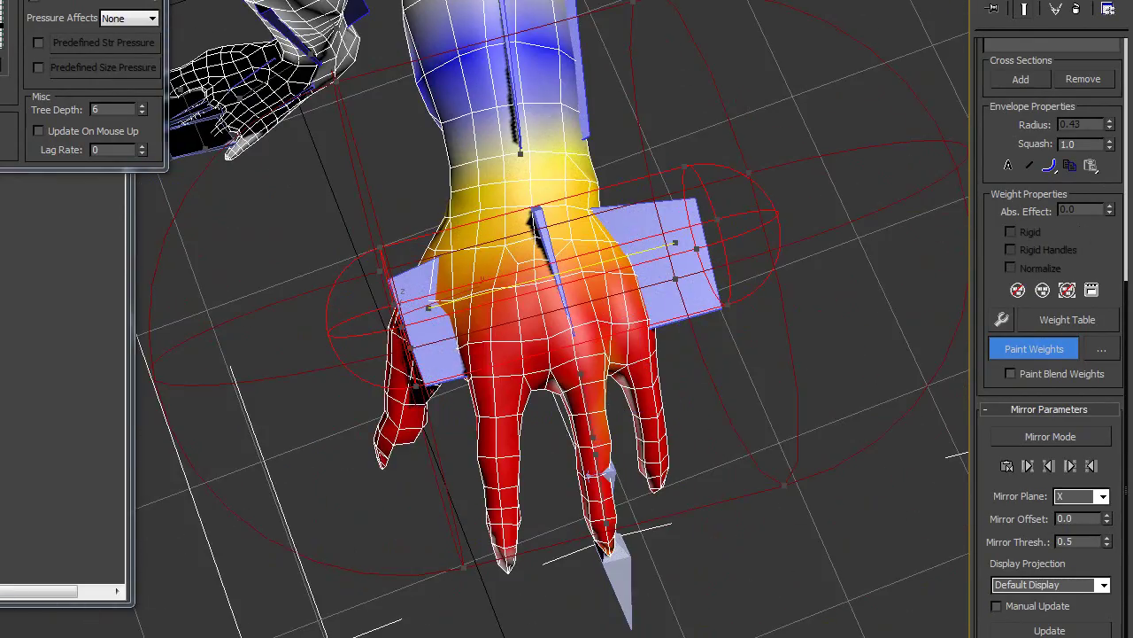
{"action": "scroll", "coordinate": [987, 57], "scroll_direction": "up", "scroll_amount": 5}
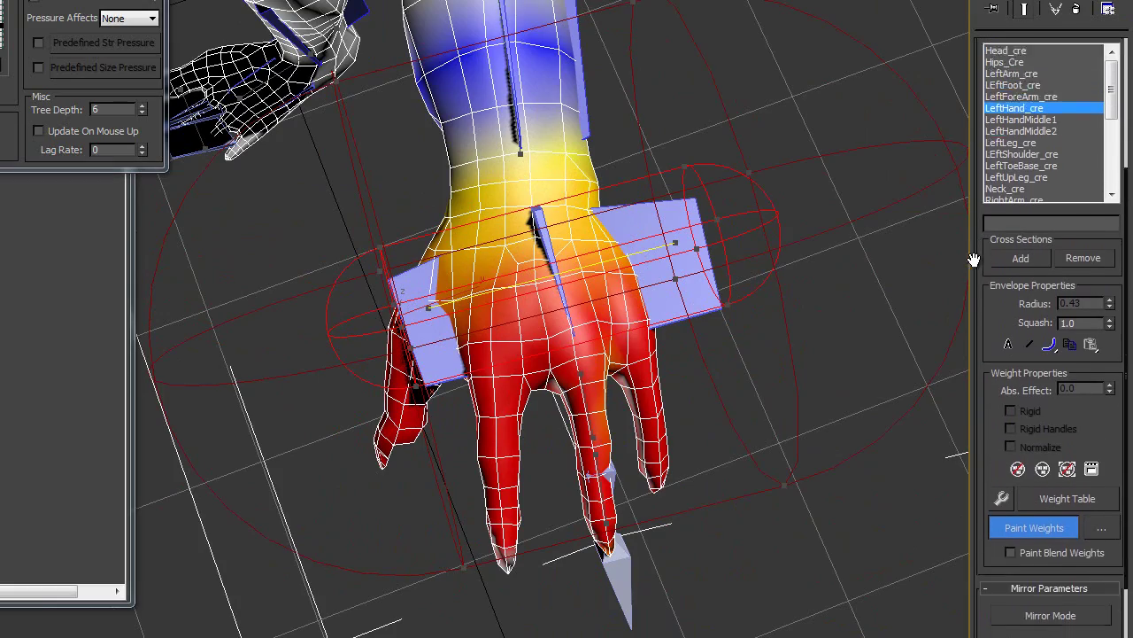
{"action": "left_click", "coordinate": [1027, 145]}
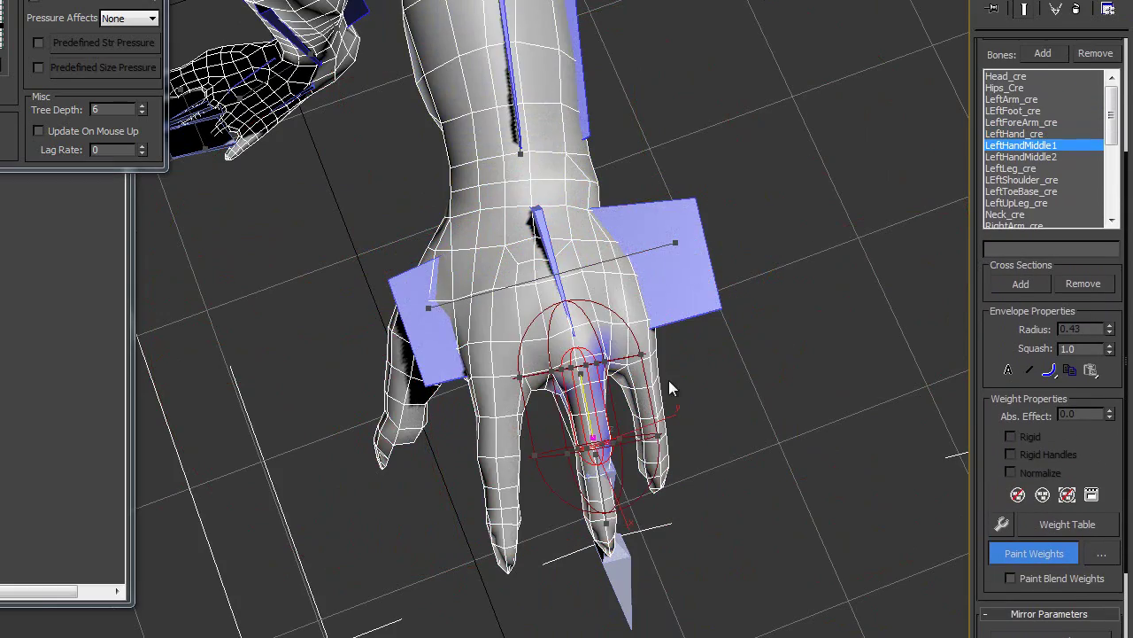
{"action": "middle_click_drag", "start_coordinate": [669, 380], "coordinate": [644, 392], "text": "alt"}
{"action": "mouse_move", "coordinate": [722, 394]}
{"action": "middle_mouse_down", "text": "alt"}
{"action": "mouse_move", "coordinate": [687, 328]}
{"action": "mouse_move", "coordinate": [640, 331]}
{"action": "middle_mouse_up", "text": "alt"}
{"action": "left_click_drag", "start_coordinate": [595, 436], "coordinate": [611, 425]}
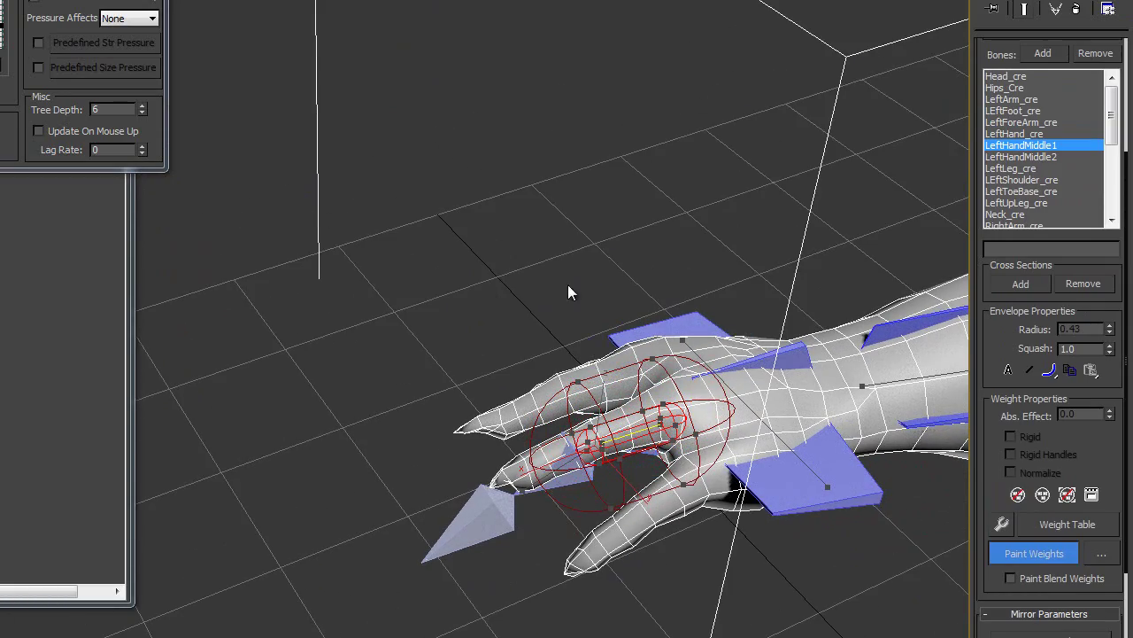
Step: Bring the whole creature into view and scrub the timeline back from frame 24 to 16 to check the mesh deformation
{"action": "middle_click_drag", "start_coordinate": [568, 284], "coordinate": [851, 193], "text": "alt"}
{"action": "scroll", "coordinate": [582, 196], "scroll_direction": "down", "scroll_amount": 4}
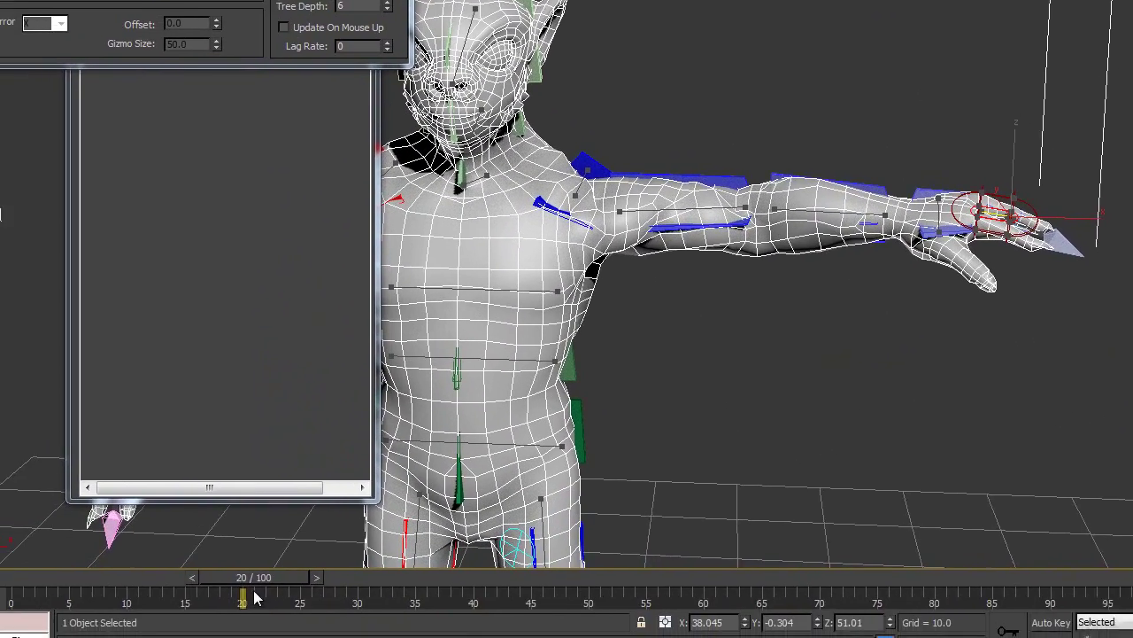
{"action": "left_click_drag", "start_coordinate": [288, 561], "coordinate": [336, 460]}
{"action": "scroll", "coordinate": [629, 292], "scroll_direction": "down", "scroll_amount": 2}
{"action": "middle_click_drag", "start_coordinate": [726, 276], "coordinate": [781, 129], "text": "alt"}
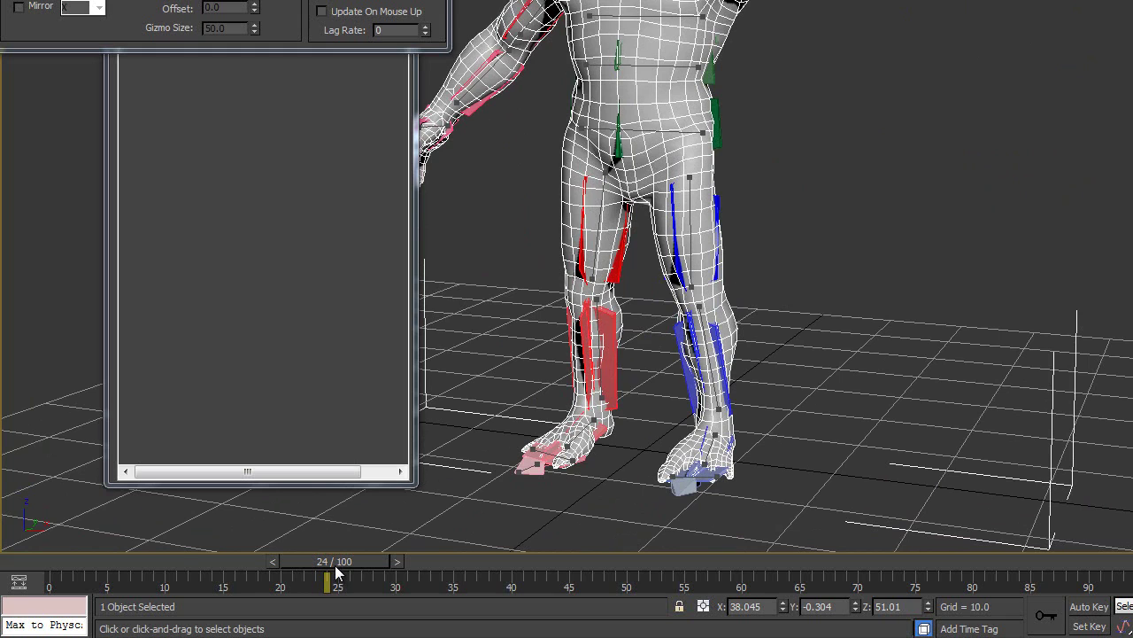
{"action": "left_click_drag", "start_coordinate": [338, 574], "coordinate": [239, 566]}
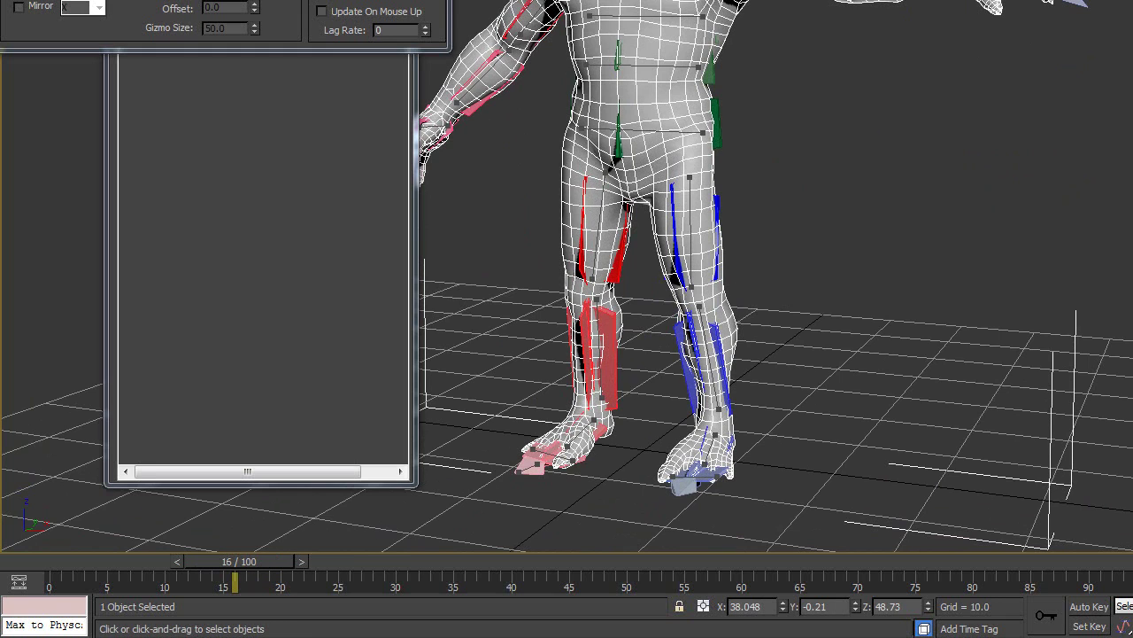